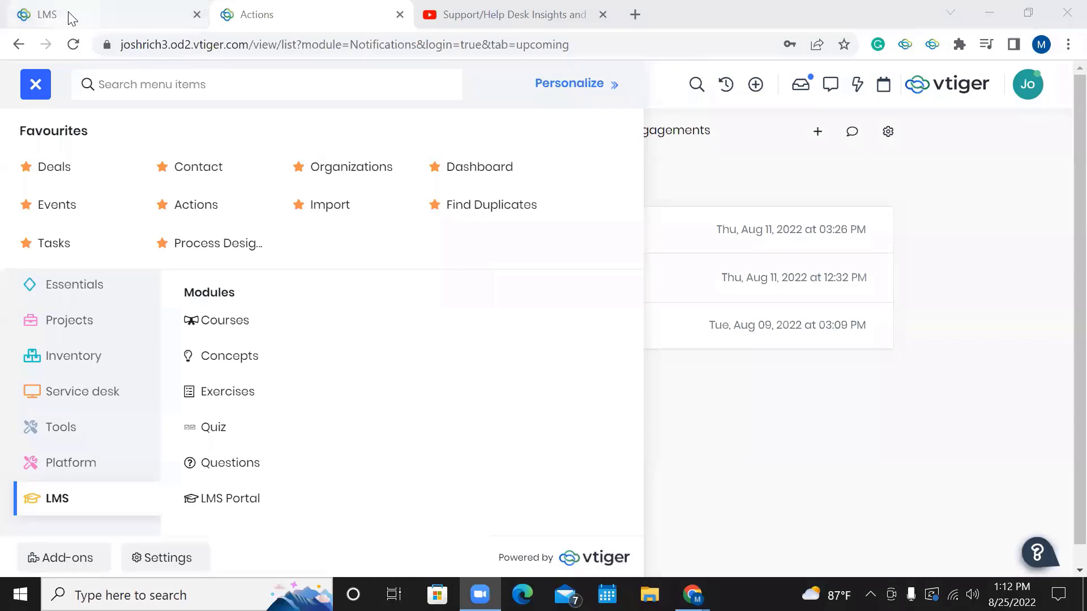
# Switch to the academy.vtiger.com LMS portal tab and look over its home page.
pyautogui.click(72, 10)
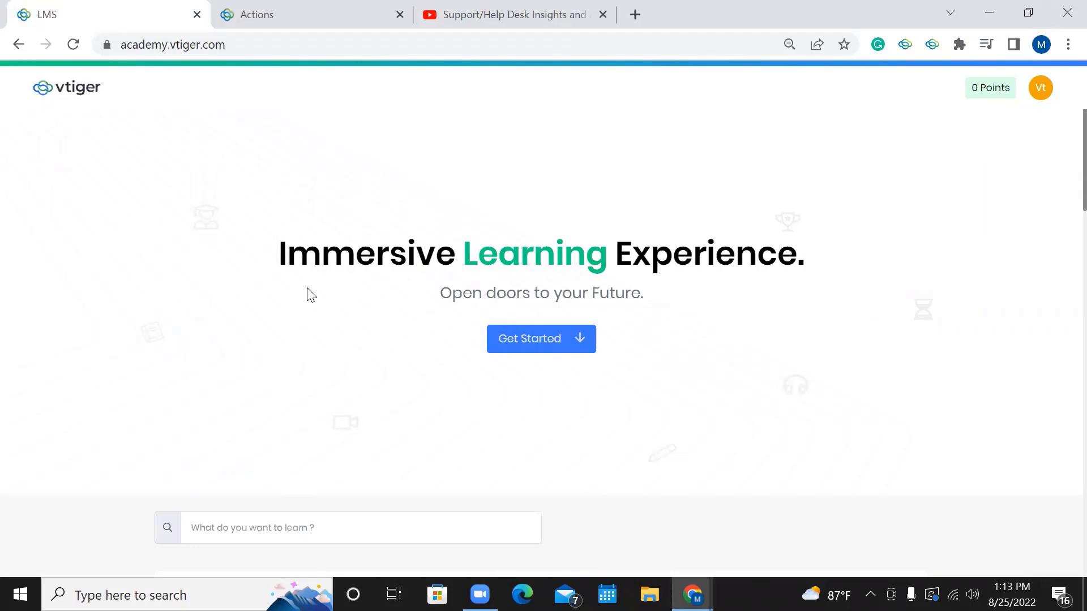
pyautogui.scroll(-1, 307, 295)
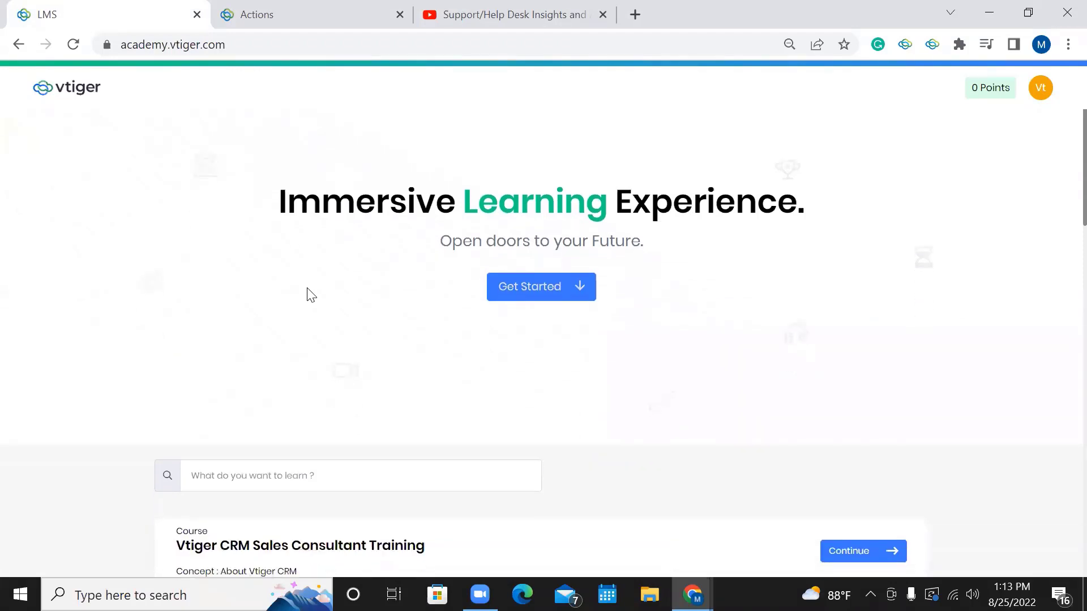
pyautogui.scroll(1, 307, 295)
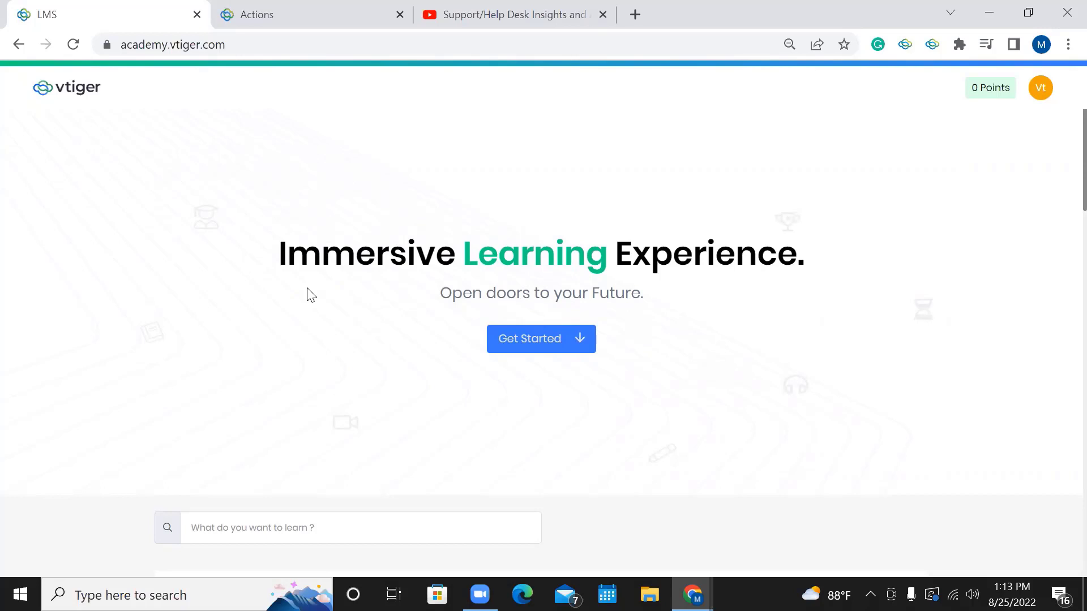
pyautogui.scroll(-2, 334, 223)
pyautogui.scroll(2, 334, 223)
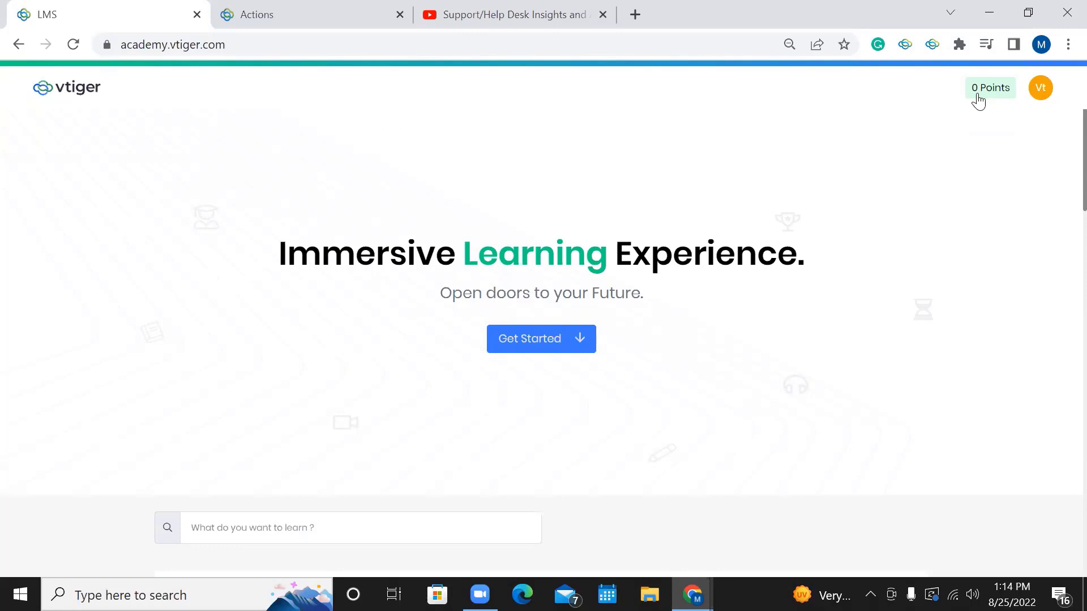
pyautogui.click(1048, 92)
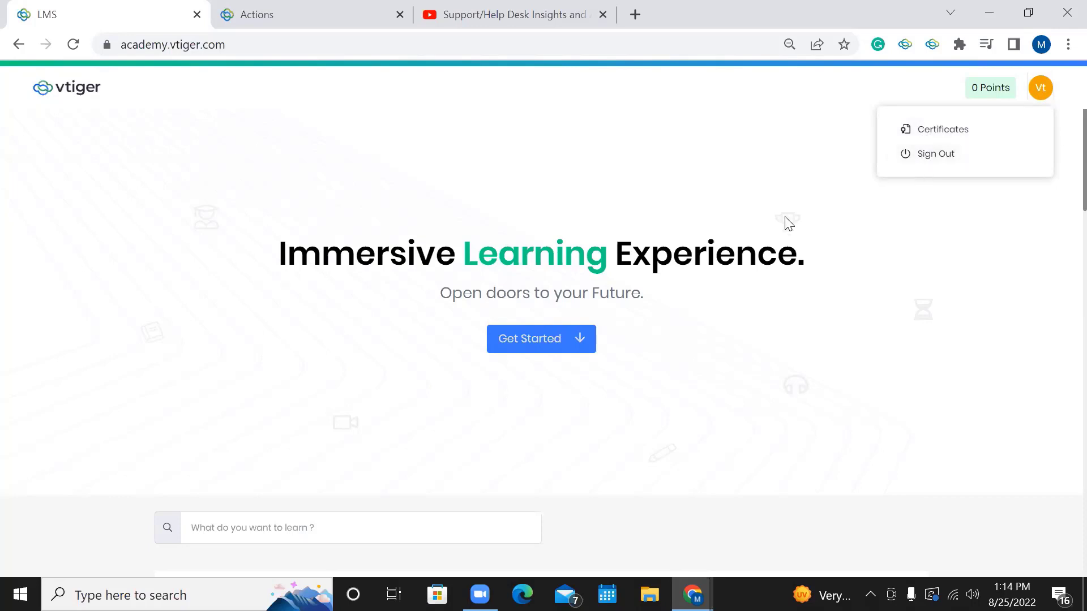
pyautogui.click(557, 226)
pyautogui.scroll(-4, 559, 226)
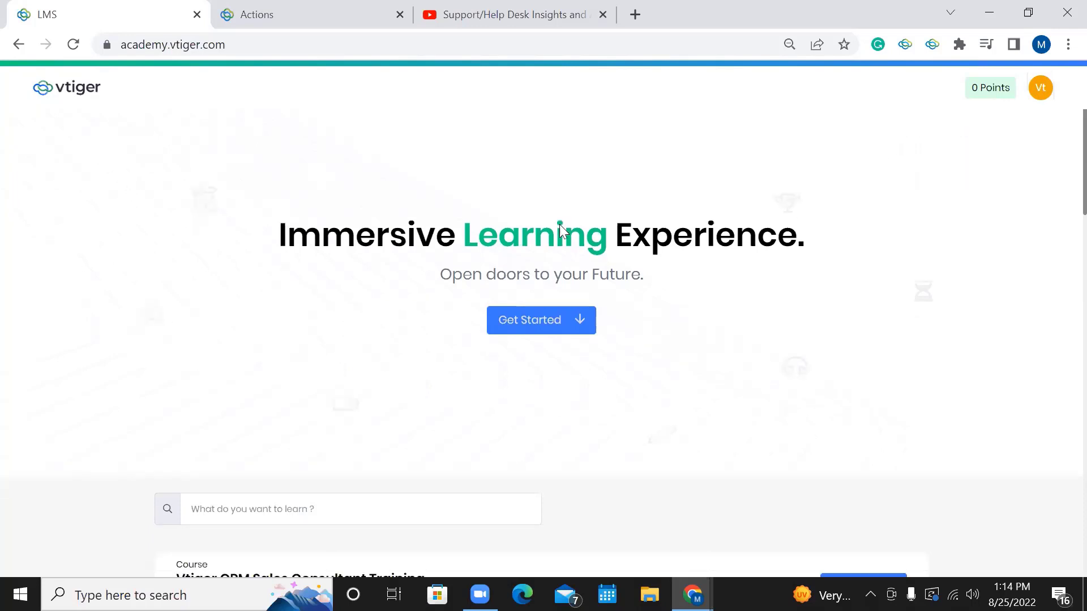
pyautogui.scroll(-1, 560, 232)
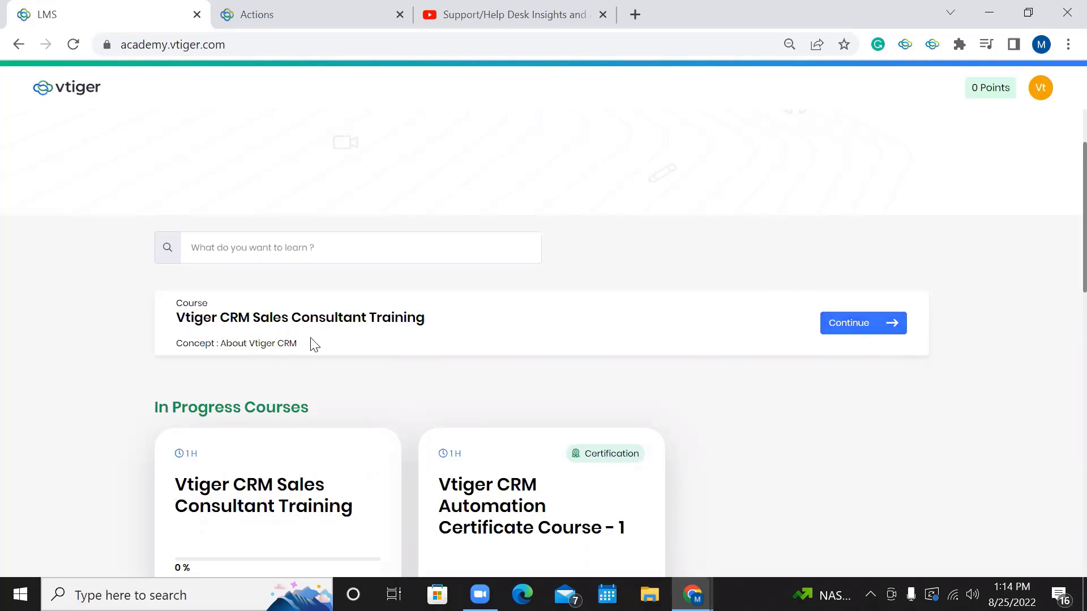
pyautogui.scroll(-3, 302, 346)
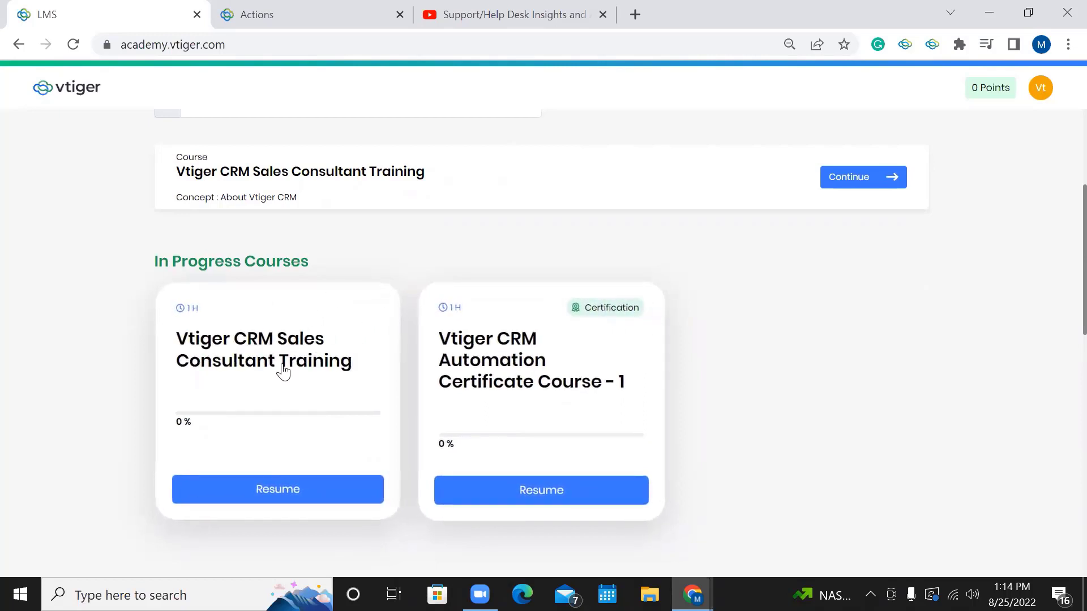
pyautogui.scroll(-2, 346, 361)
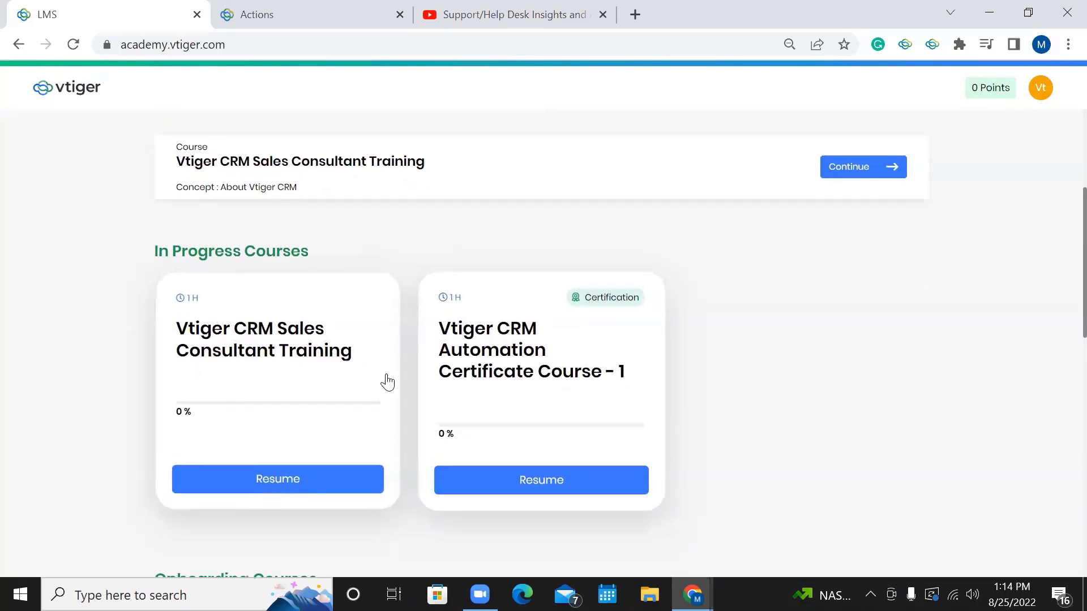
pyautogui.scroll(-4, 387, 382)
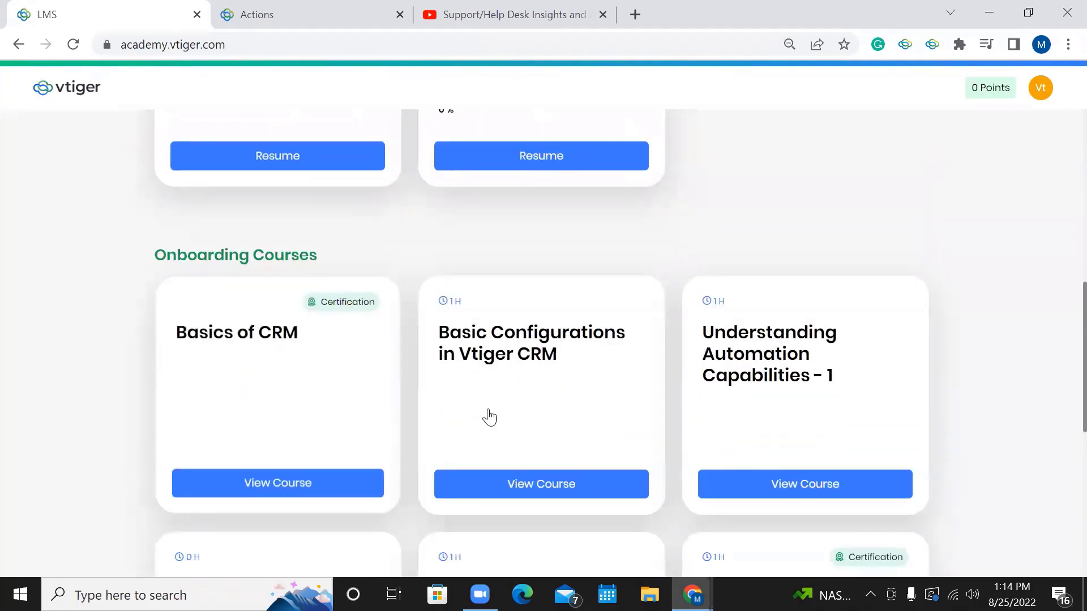
pyautogui.scroll(-9, 479, 416)
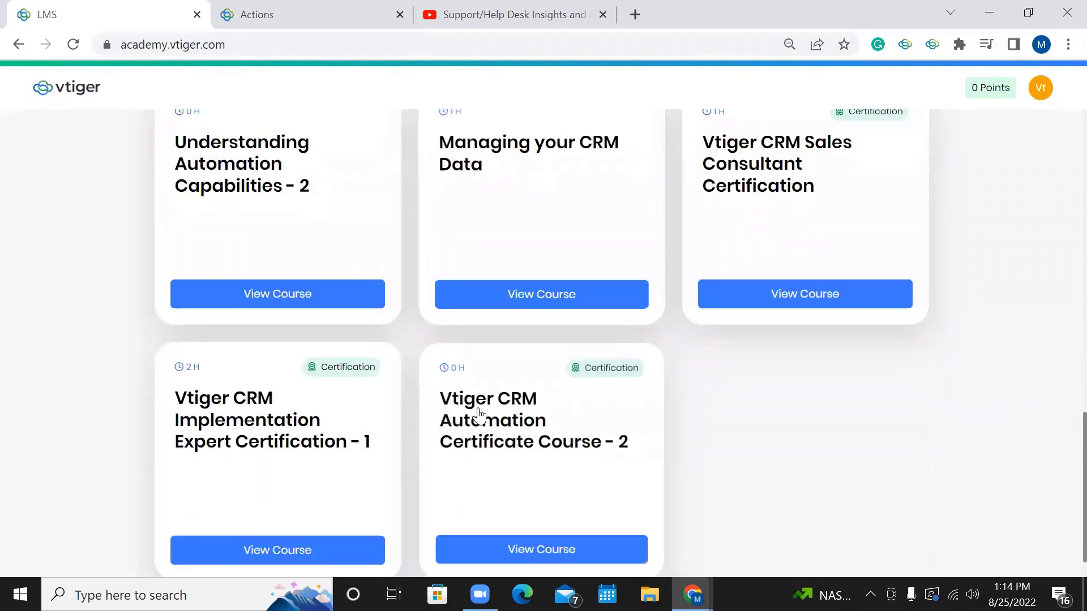
pyautogui.scroll(9, 479, 416)
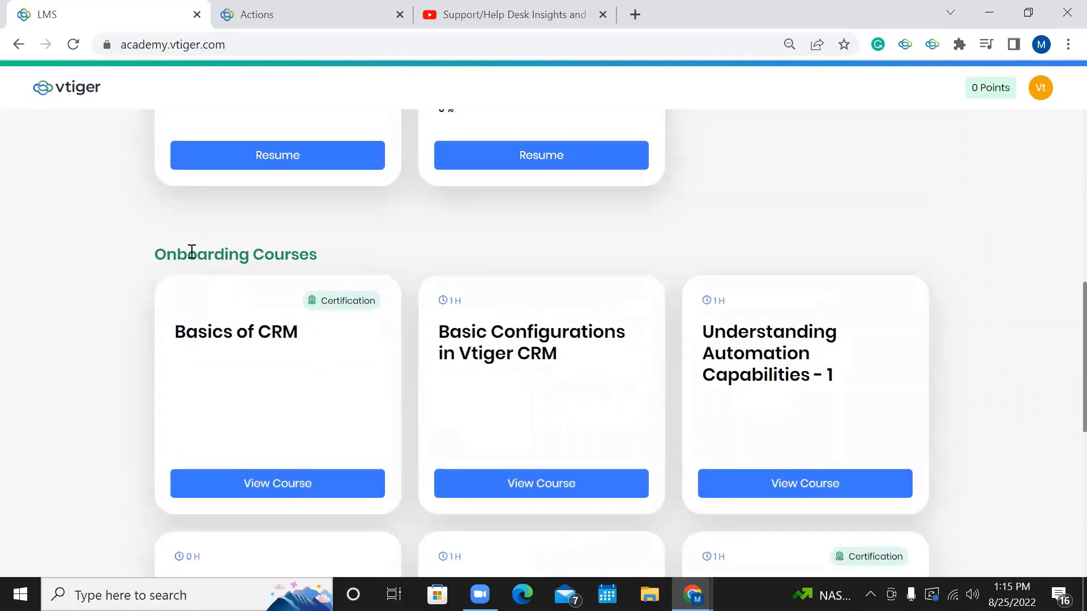
pyautogui.scroll(5, 250, 260)
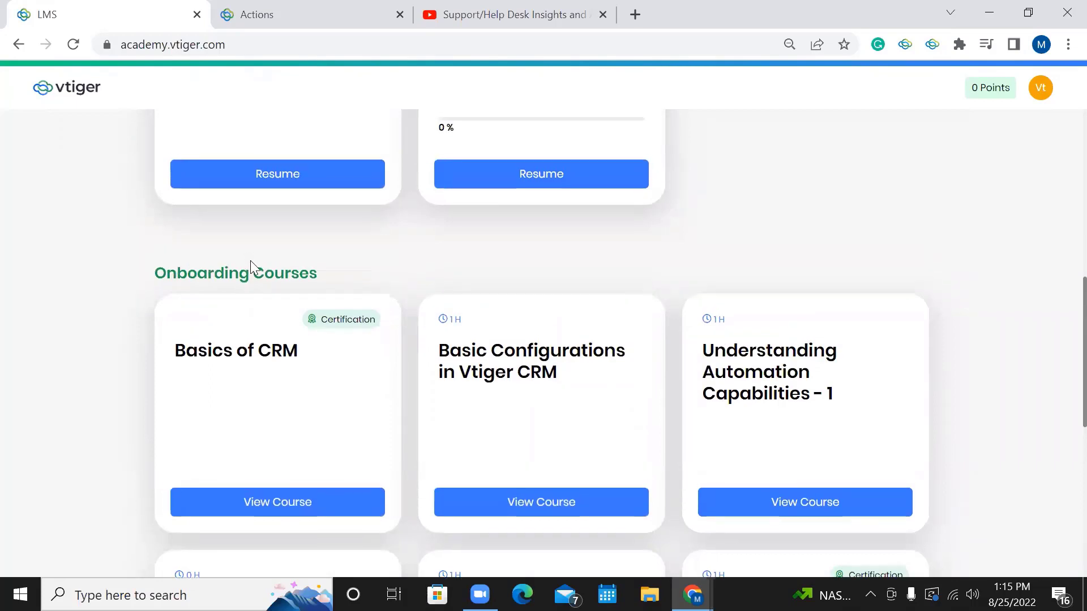
pyautogui.scroll(2, 250, 260)
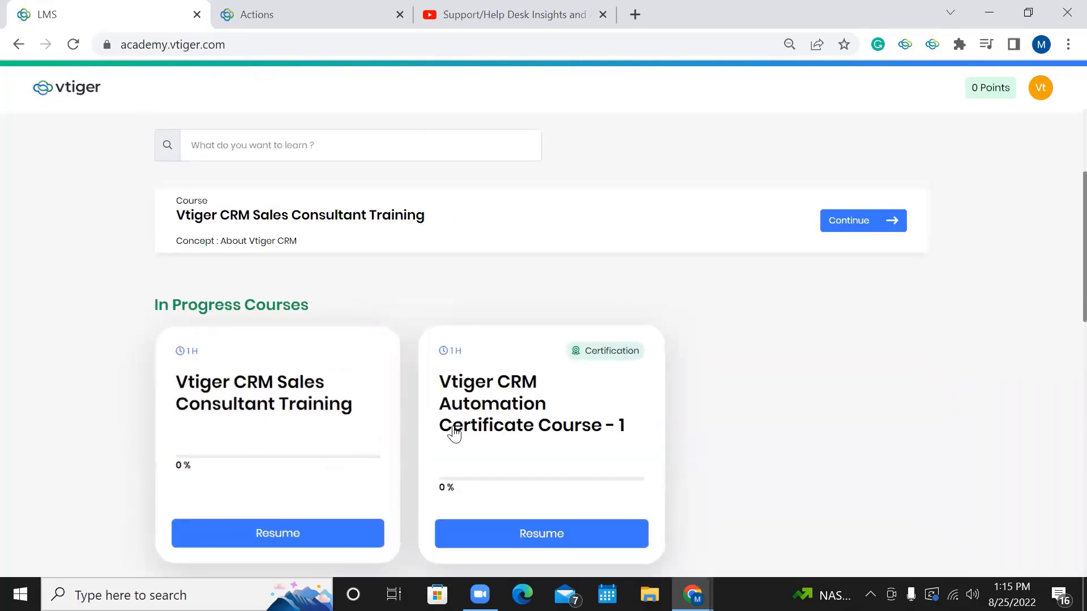
# Open Automation Certificate Course - 1, complete the Actions lesson and advance to Assignment Rules.
pyautogui.click(478, 426)
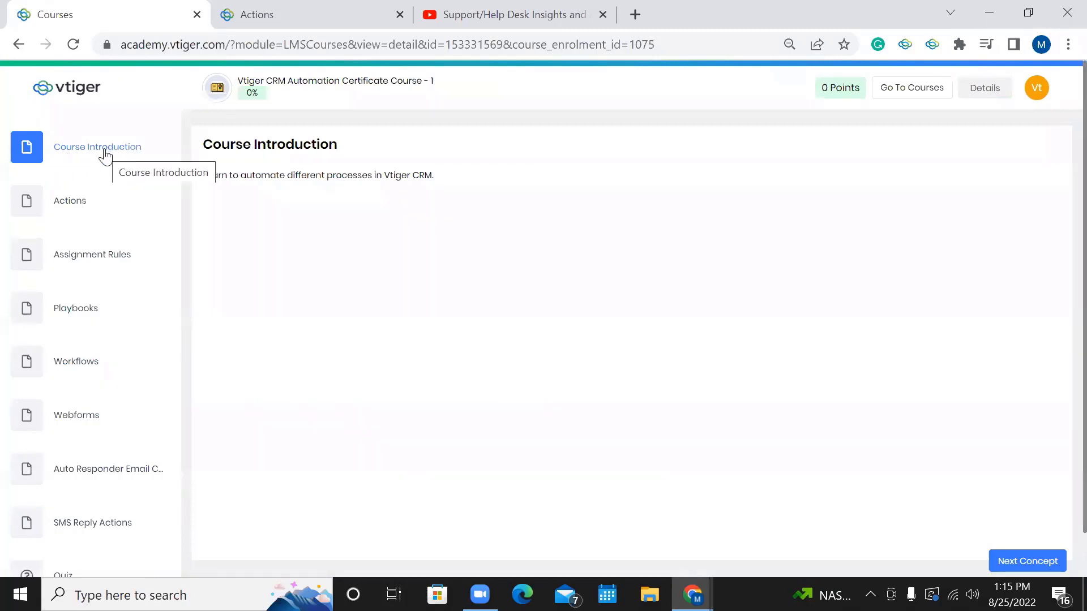
pyautogui.click(89, 211)
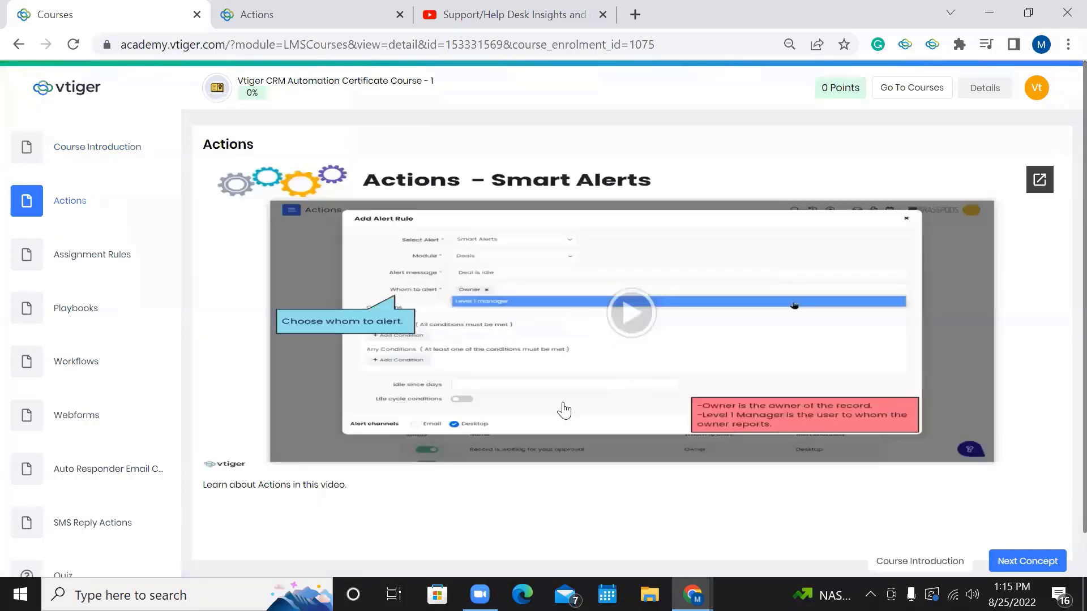
pyautogui.scroll(-1, 635, 401)
pyautogui.scroll(1, 635, 400)
pyautogui.click(1023, 562)
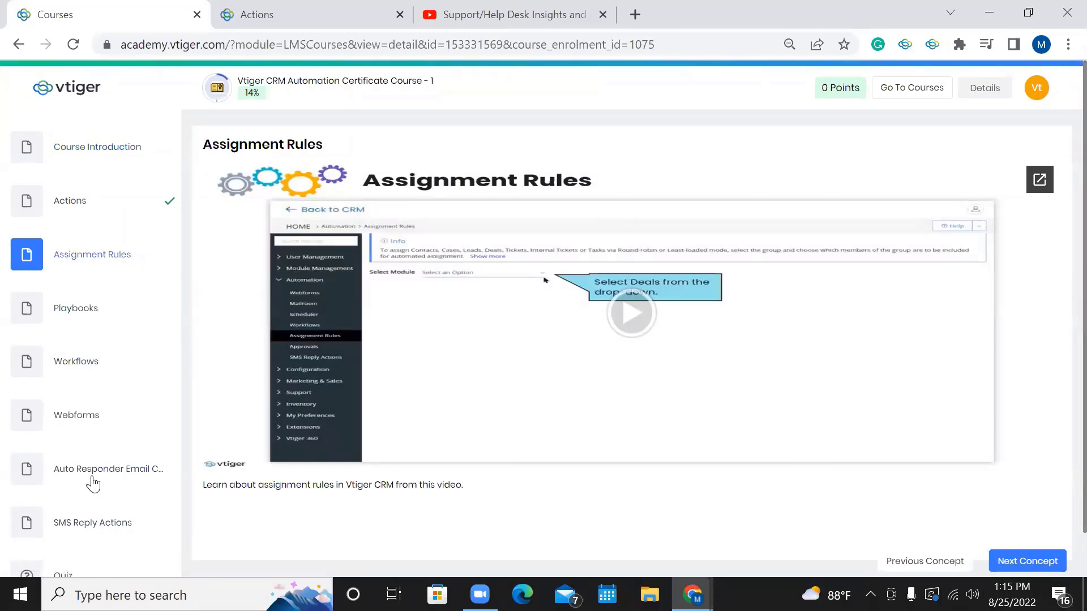
pyautogui.scroll(-1, 91, 484)
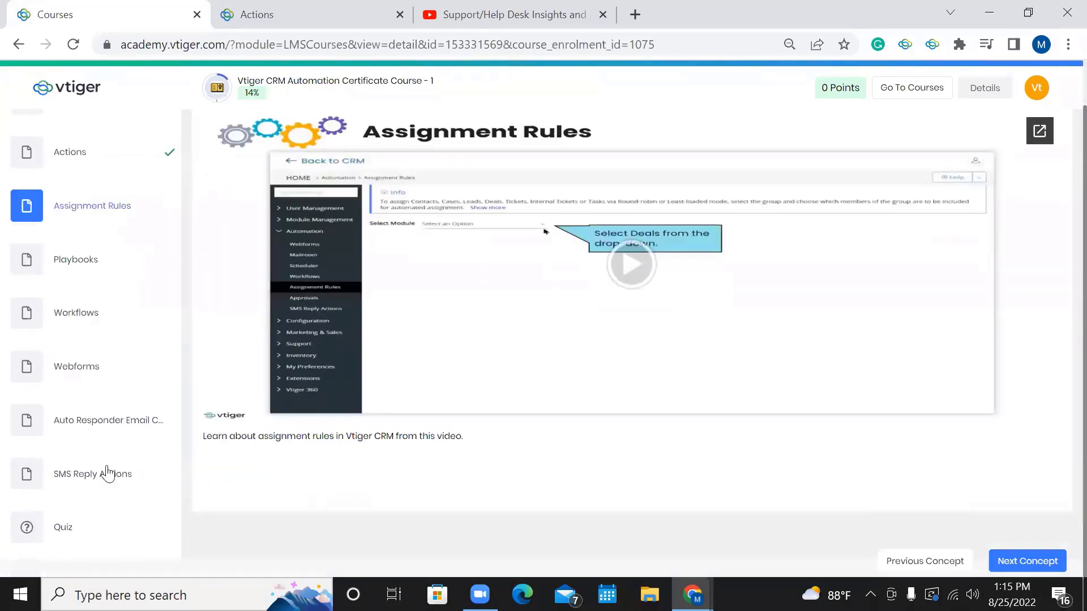
pyautogui.scroll(1, 81, 435)
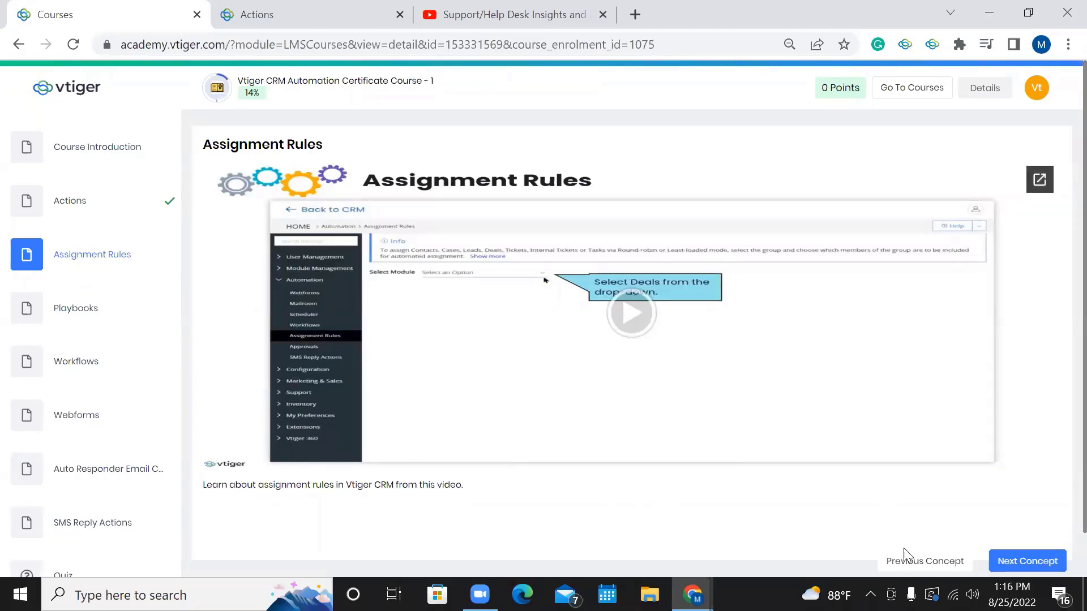
# Return to the courses page and scroll past In Progress and Onboarding Courses.
pyautogui.click(907, 89)
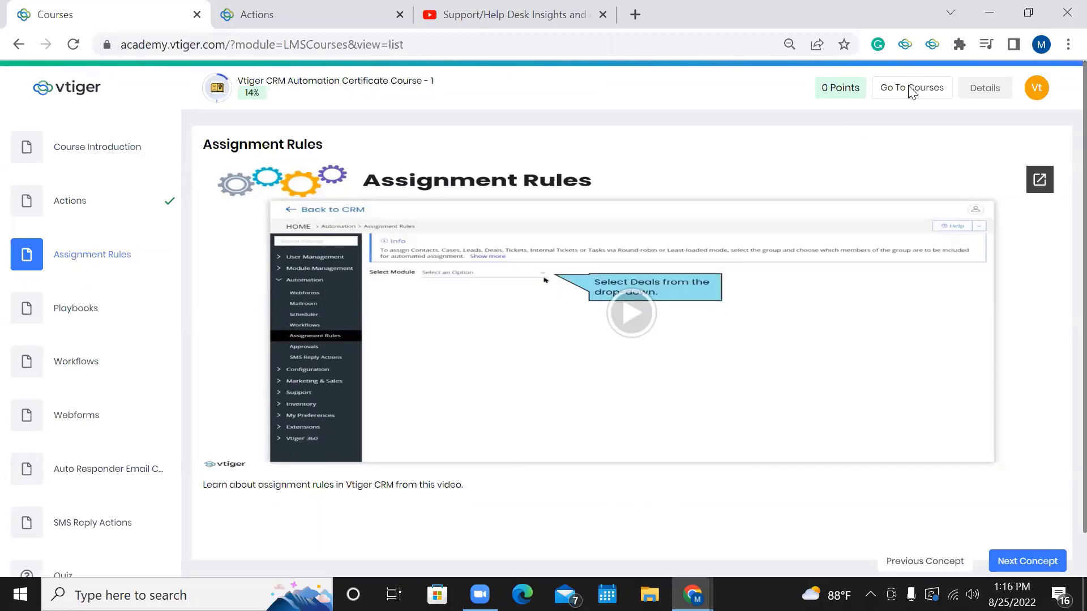
pyautogui.scroll(-8, 697, 249)
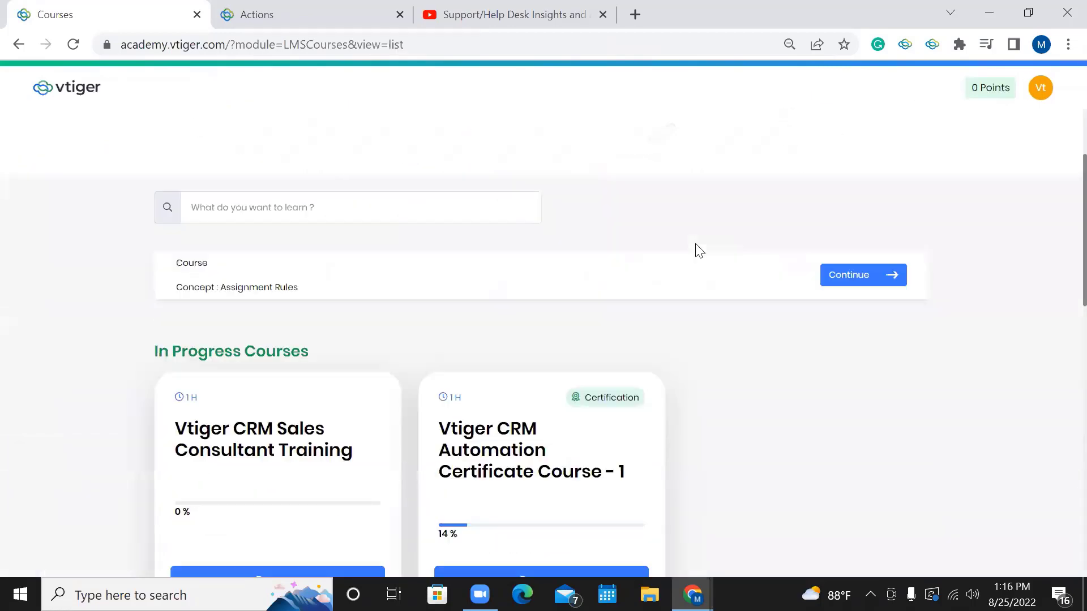
pyautogui.scroll(-1, 699, 250)
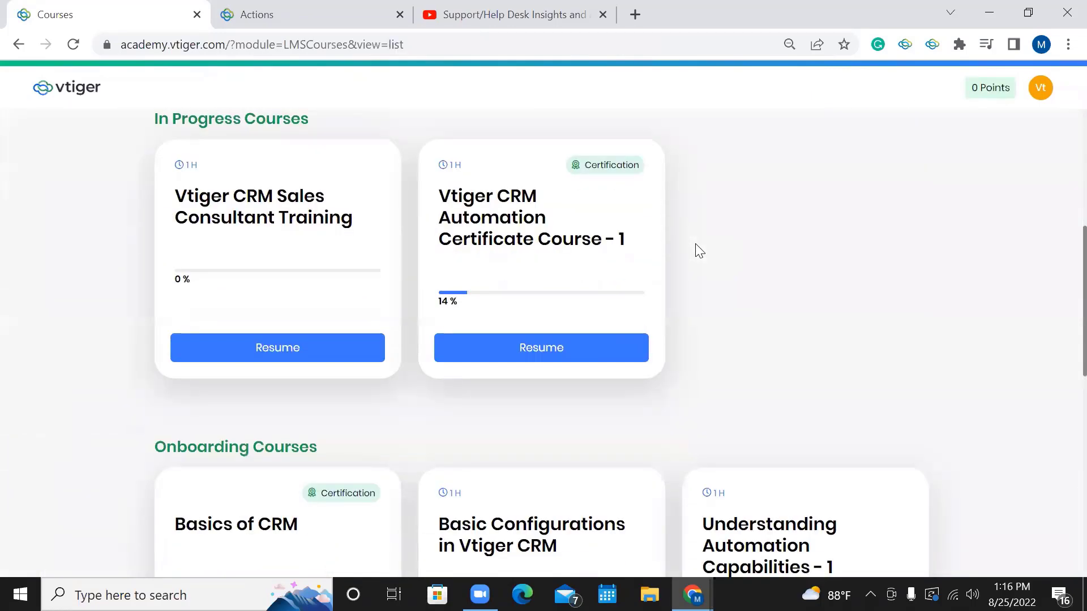
pyautogui.scroll(-1, 699, 251)
pyautogui.scroll(-3, 699, 251)
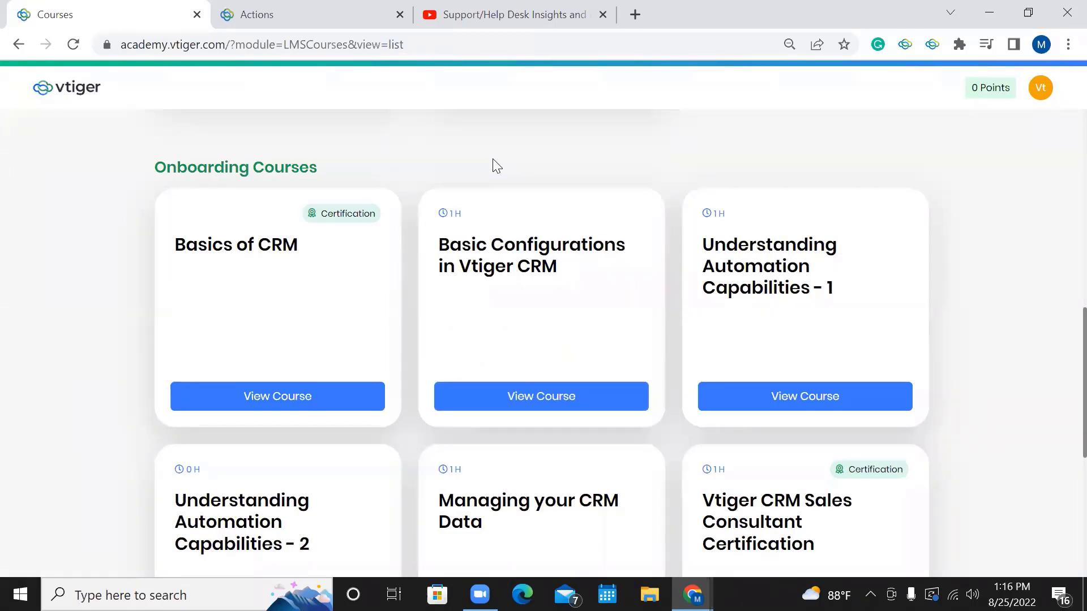
# Back in the CRM, launch Add-ons from the Tools group of the main menu.
pyautogui.click(350, 28)
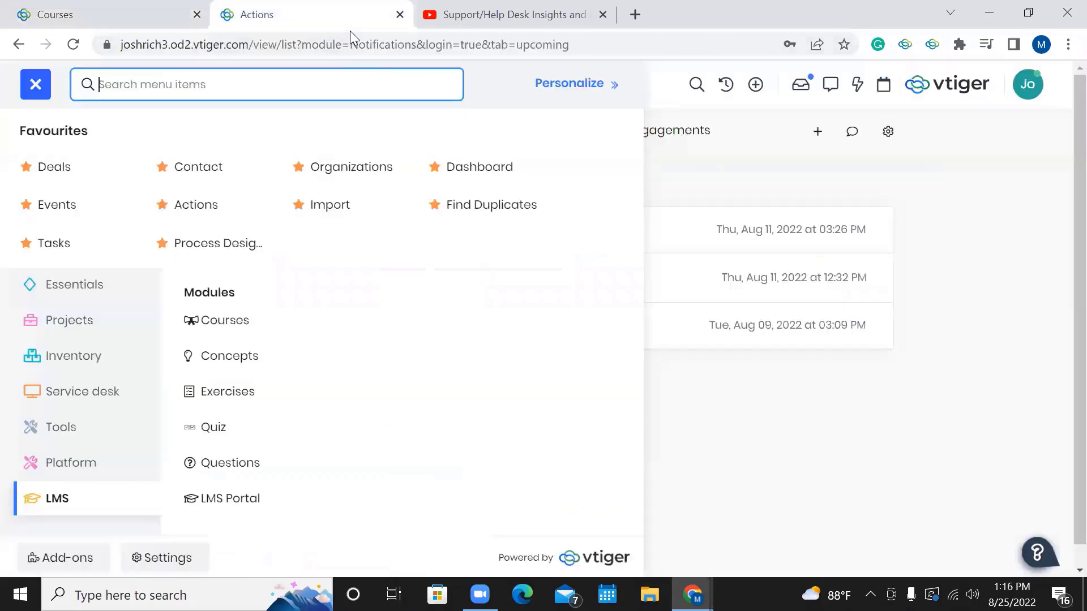
pyautogui.click(908, 195)
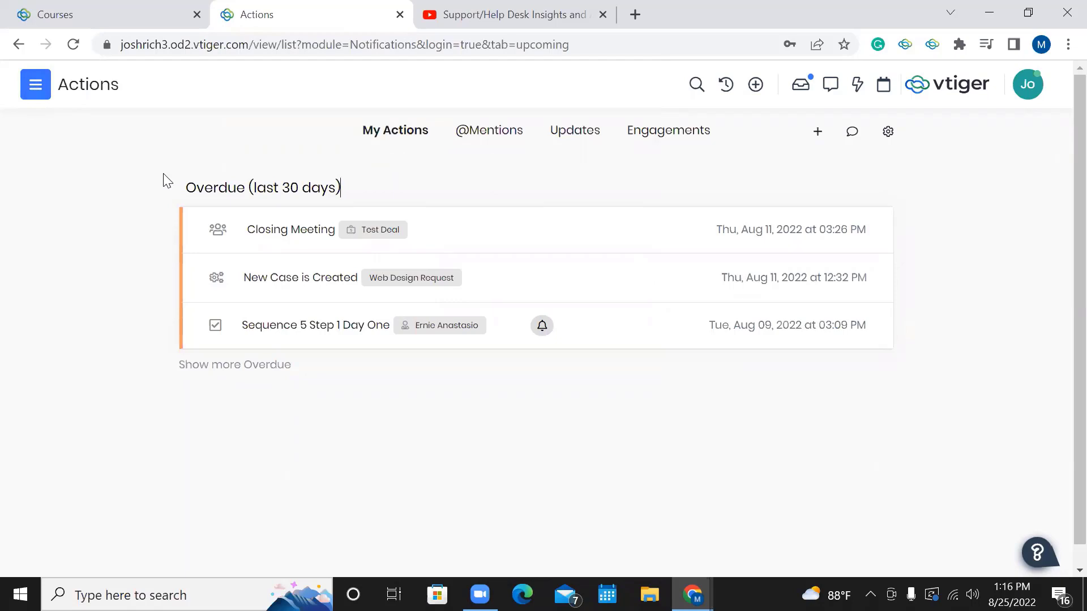
pyautogui.click(38, 95)
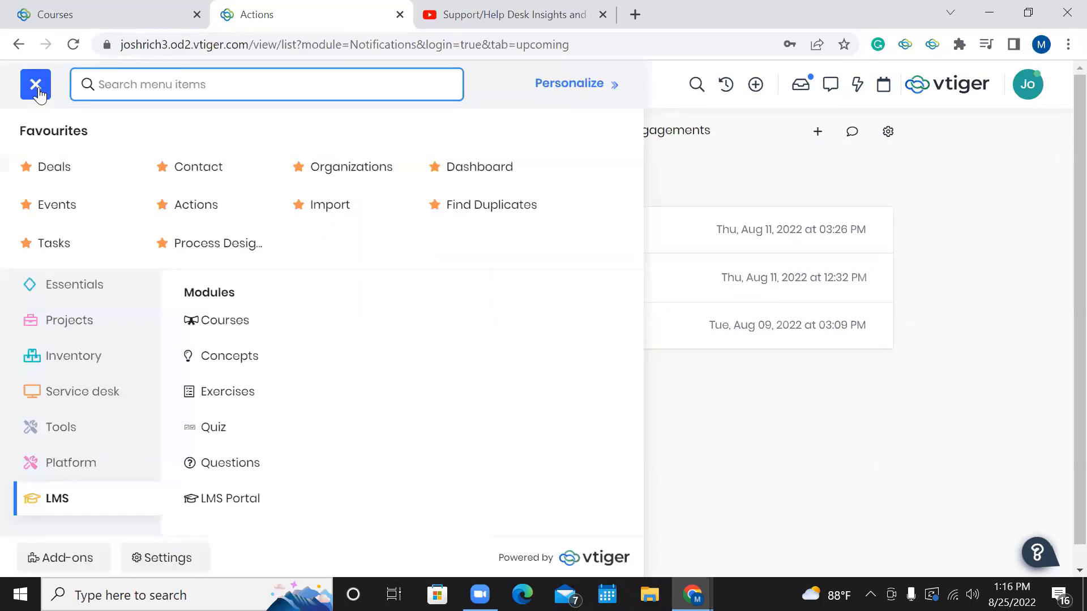
pyautogui.click(102, 427)
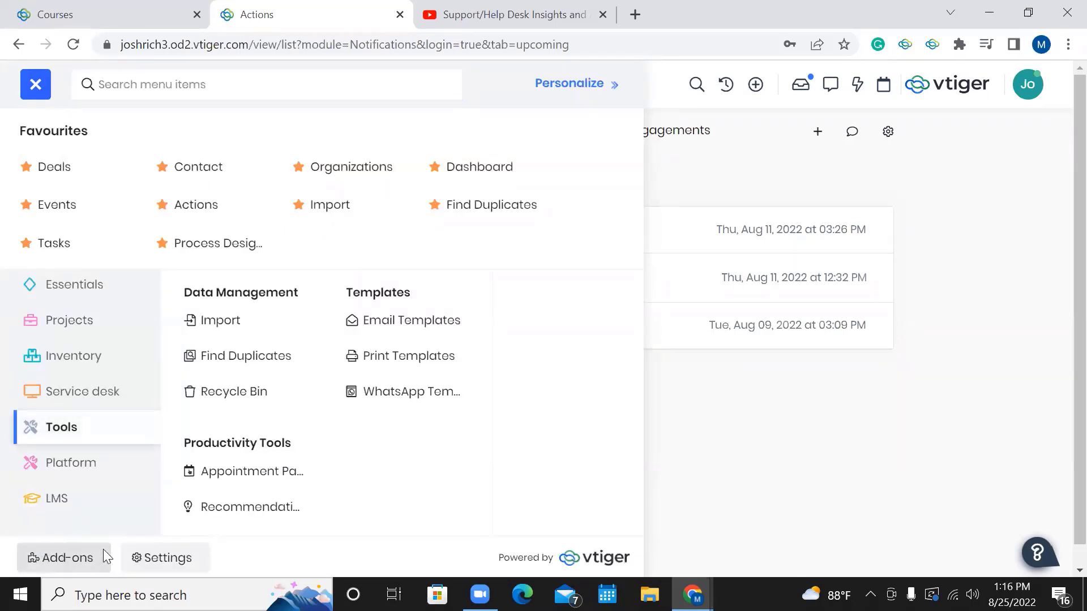
pyautogui.click(107, 560)
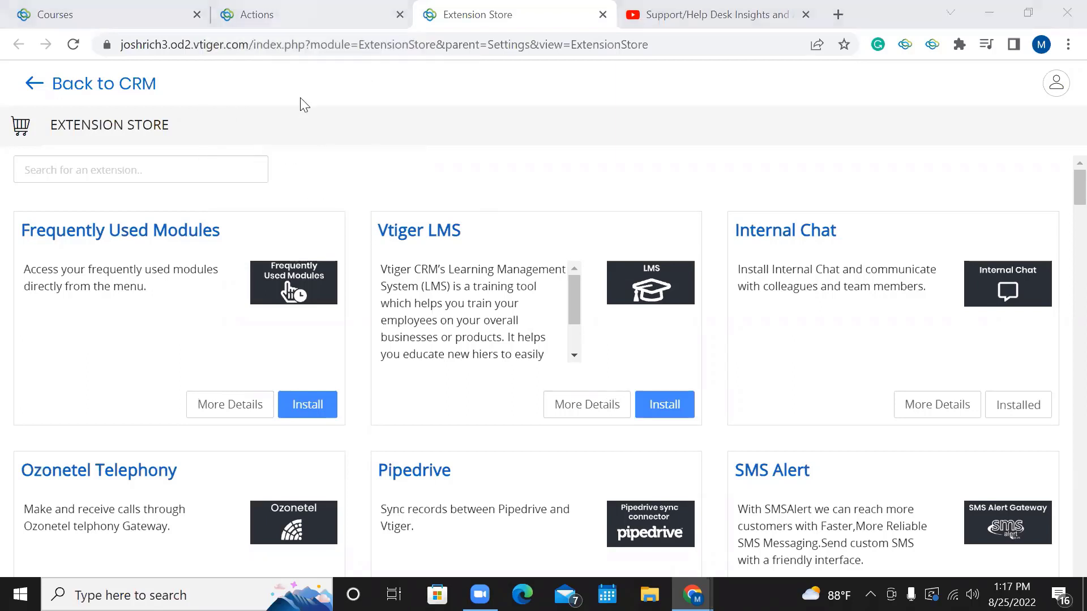
# Return to the CRM tab and go to Courses under the LMS entry of the main menu.
pyautogui.click(316, 16)
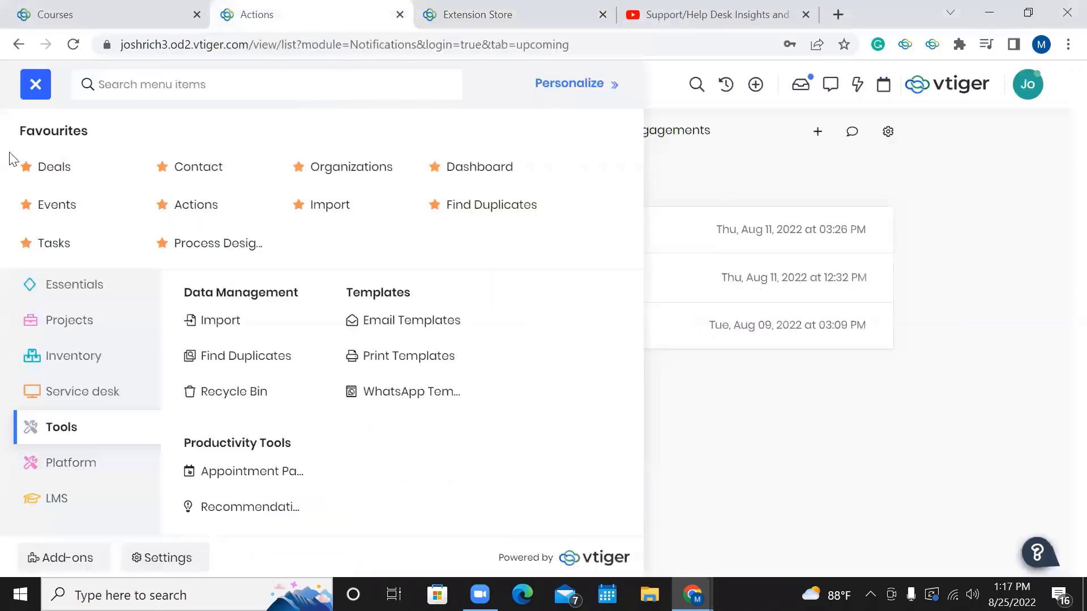
pyautogui.click(35, 89)
pyautogui.click(36, 92)
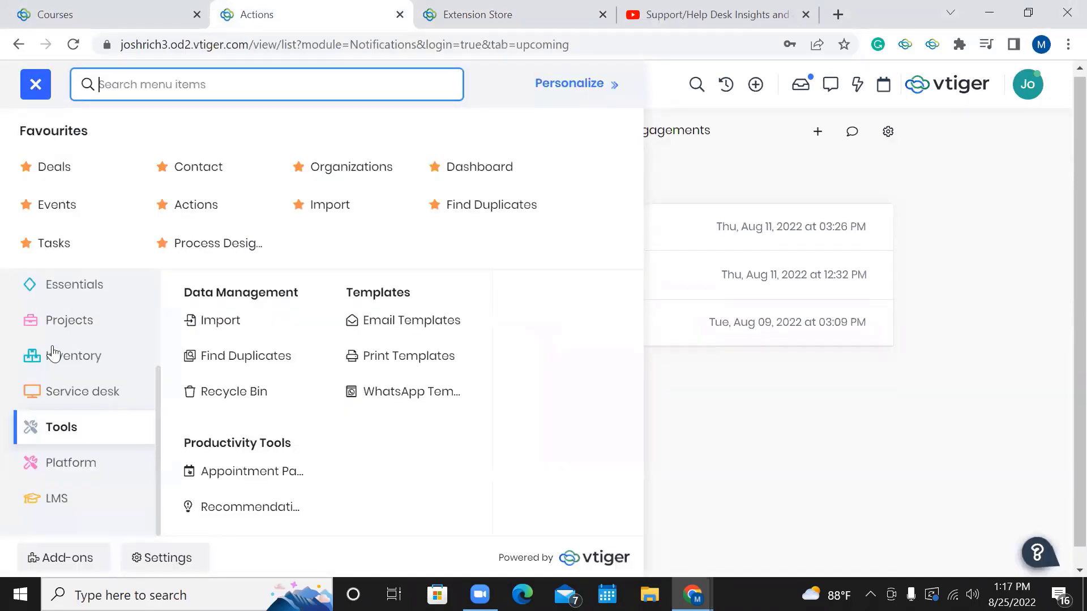
pyautogui.scroll(3, 52, 352)
pyautogui.scroll(-3, 80, 332)
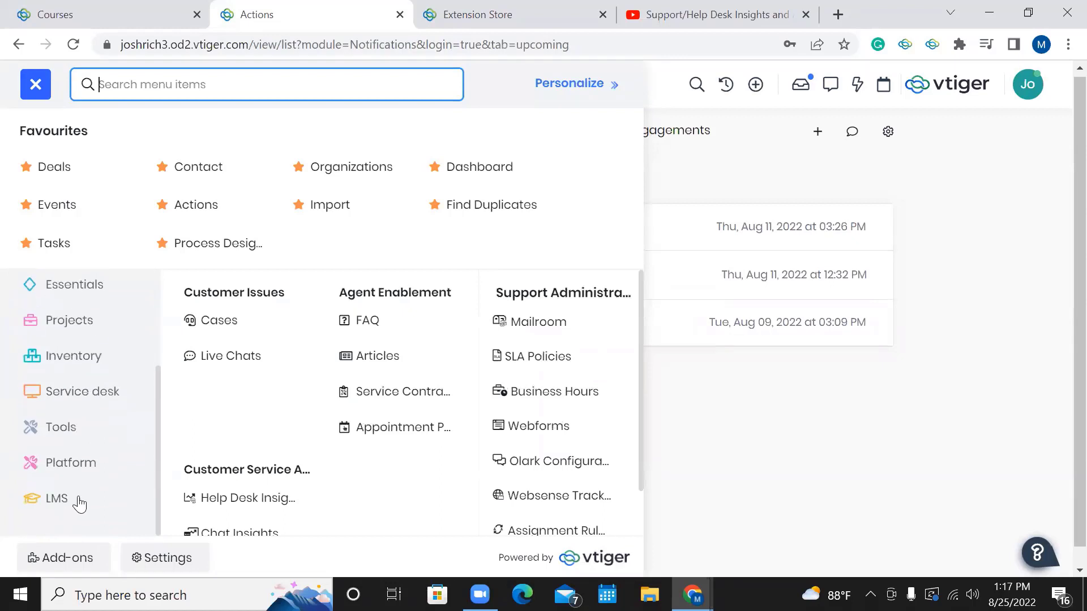
pyautogui.moveTo(78, 499)
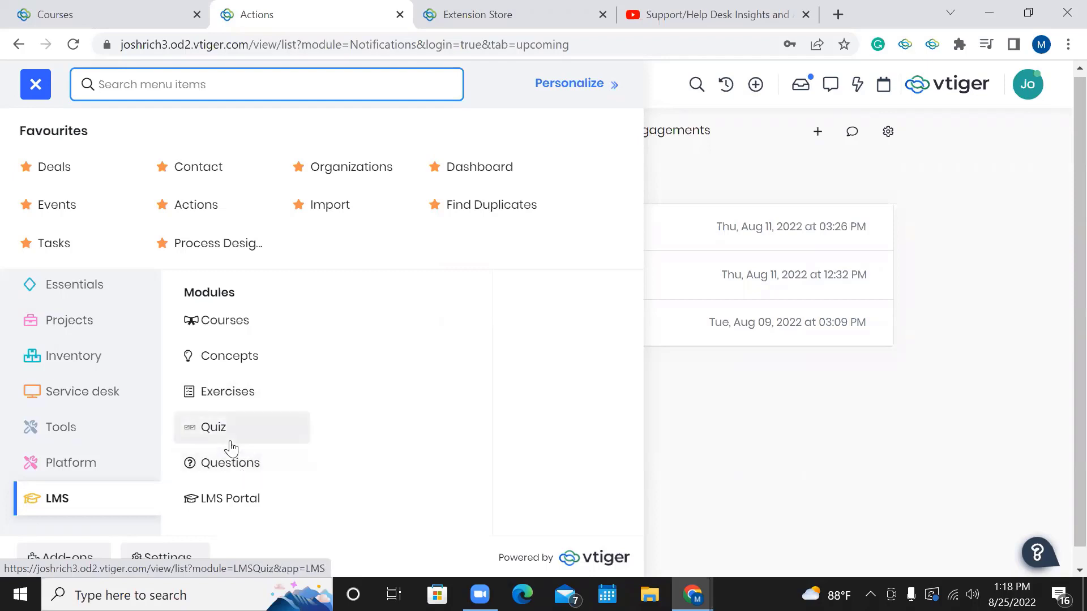
pyautogui.click(238, 334)
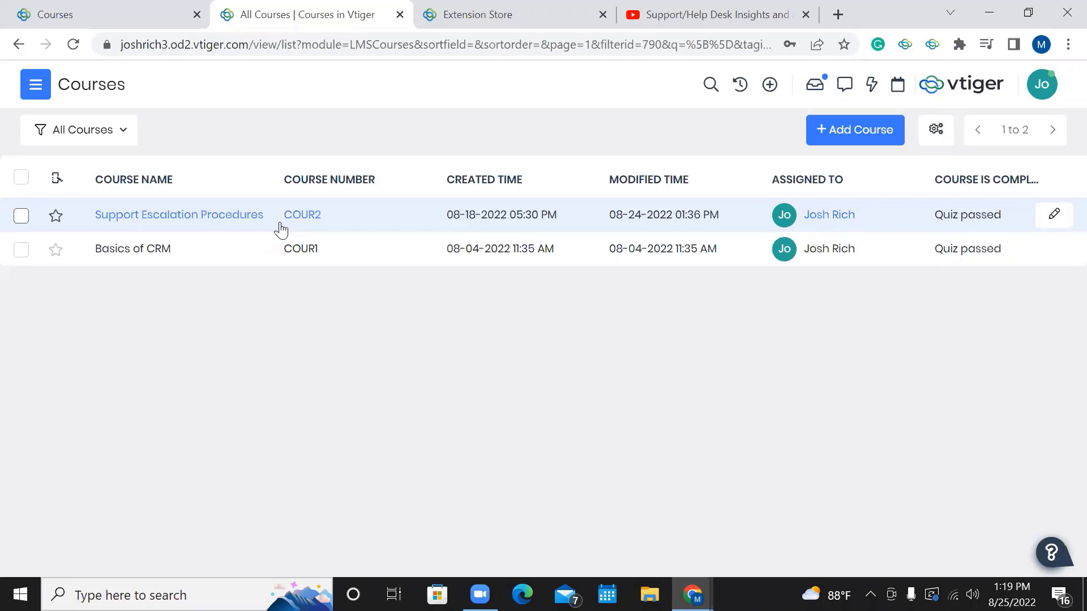
# Open the Support Escalation Procedures course record and scroll through its description and video.
pyautogui.click(348, 227)
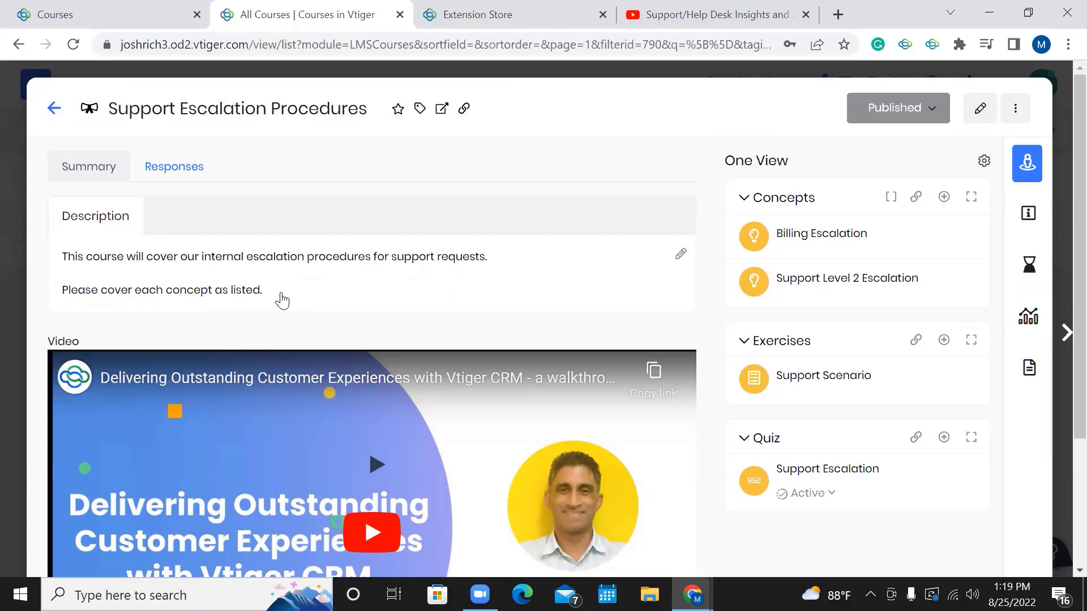
pyautogui.scroll(-1, 422, 275)
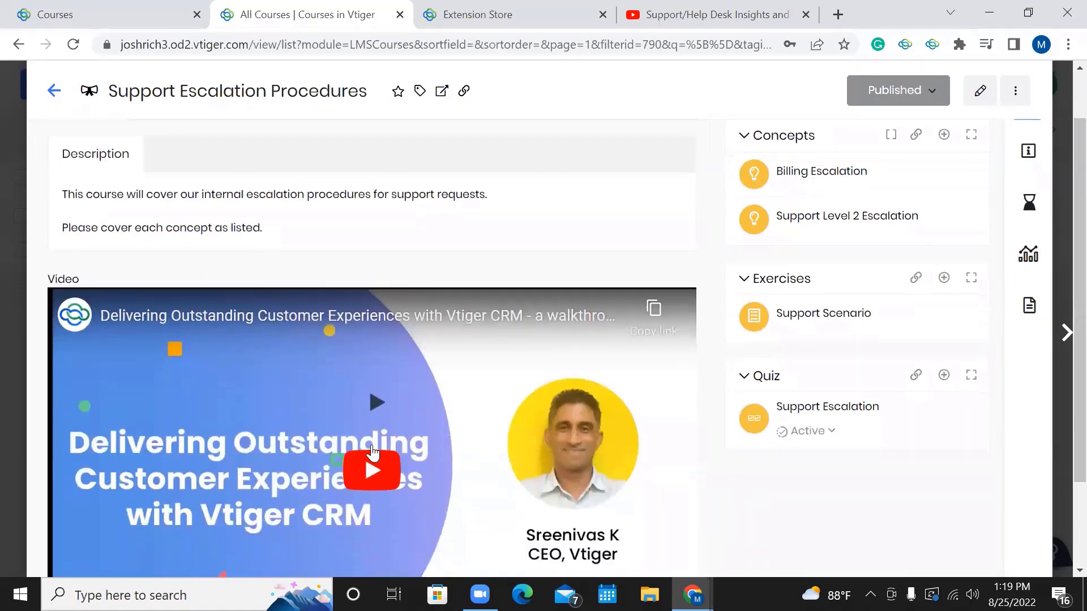
pyautogui.scroll(1, 319, 311)
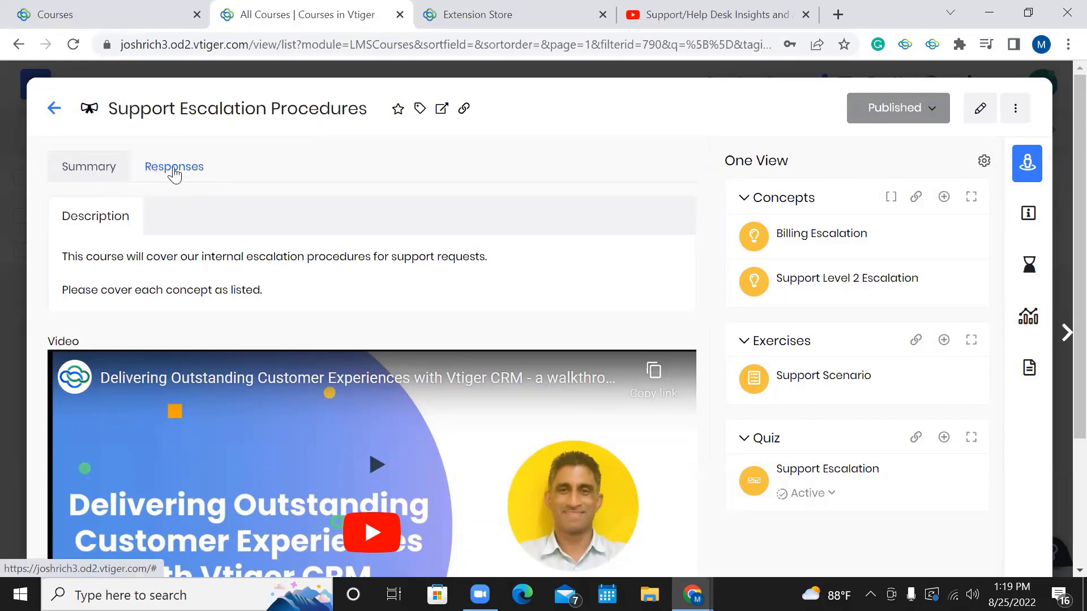
# Show the course's Responses table listing each student's status and progress.
pyautogui.click(174, 171)
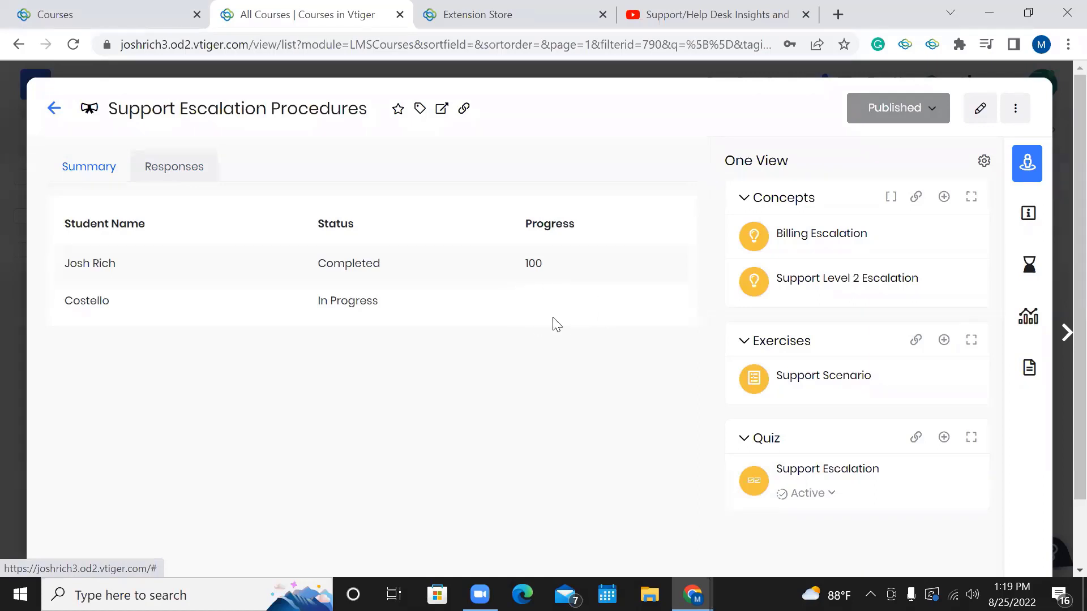
# Return to the course summary and check the status choices, leaving it Published.
pyautogui.click(73, 177)
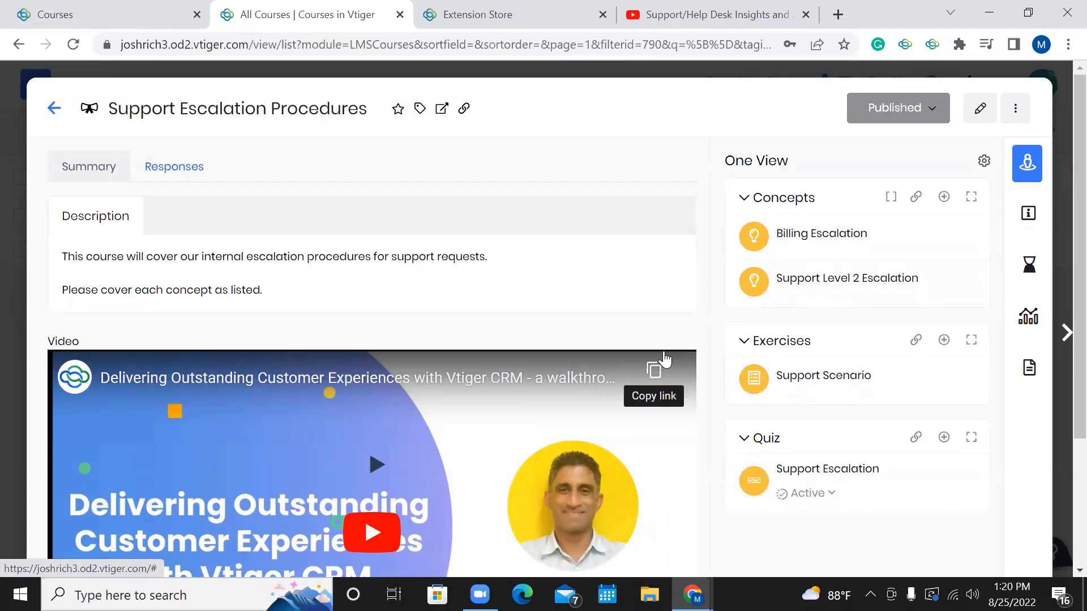
pyautogui.scroll(-1, 618, 270)
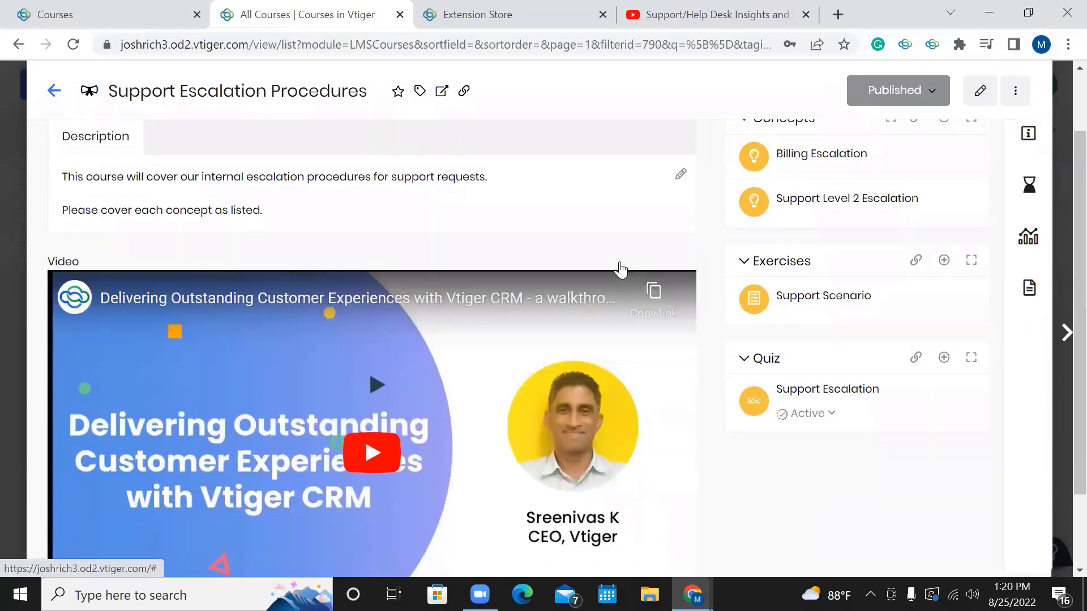
pyautogui.scroll(1, 619, 269)
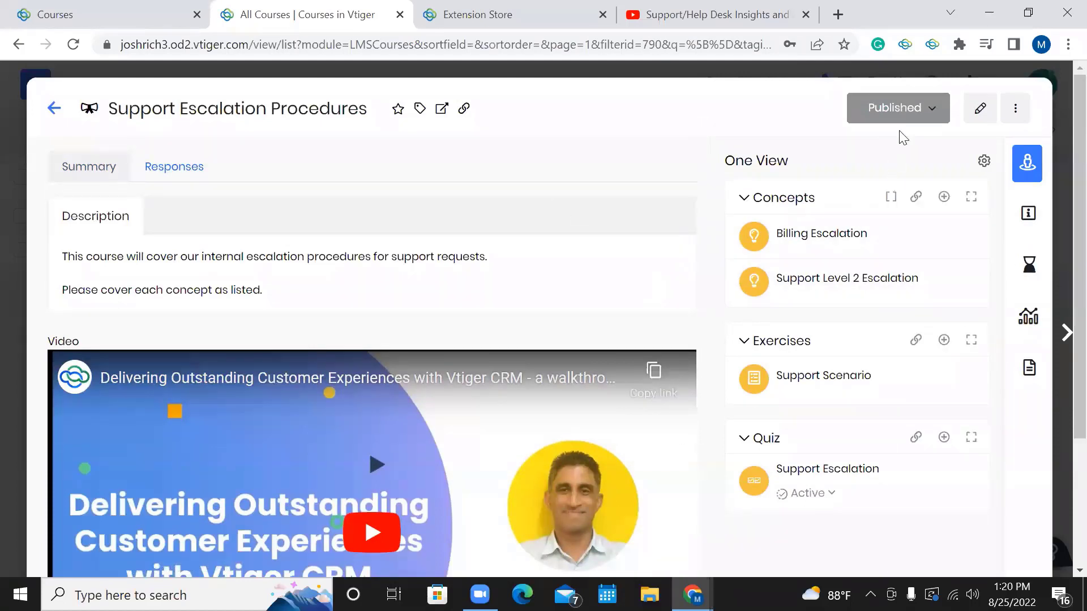
pyautogui.click(870, 120)
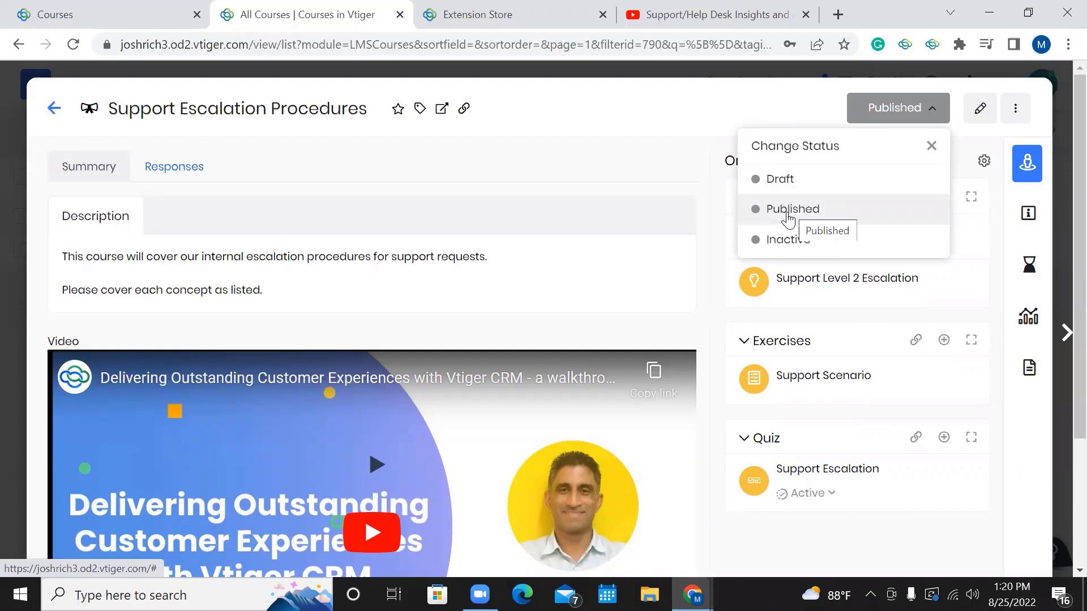
pyautogui.click(778, 117)
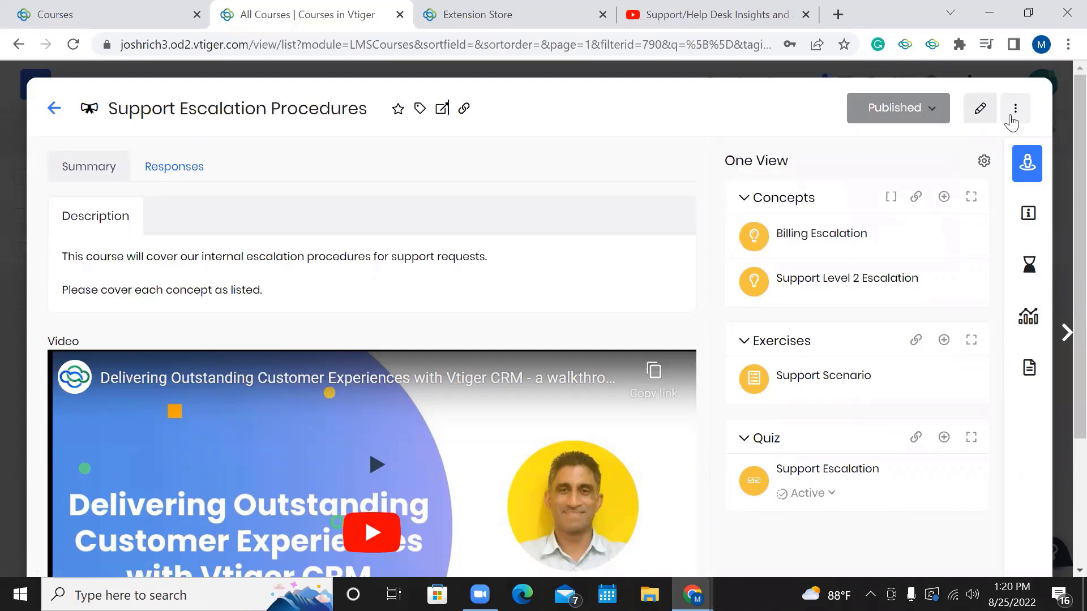
# Edit Support Escalation Procedures and scroll through its Basic Information fields.
pyautogui.click(984, 113)
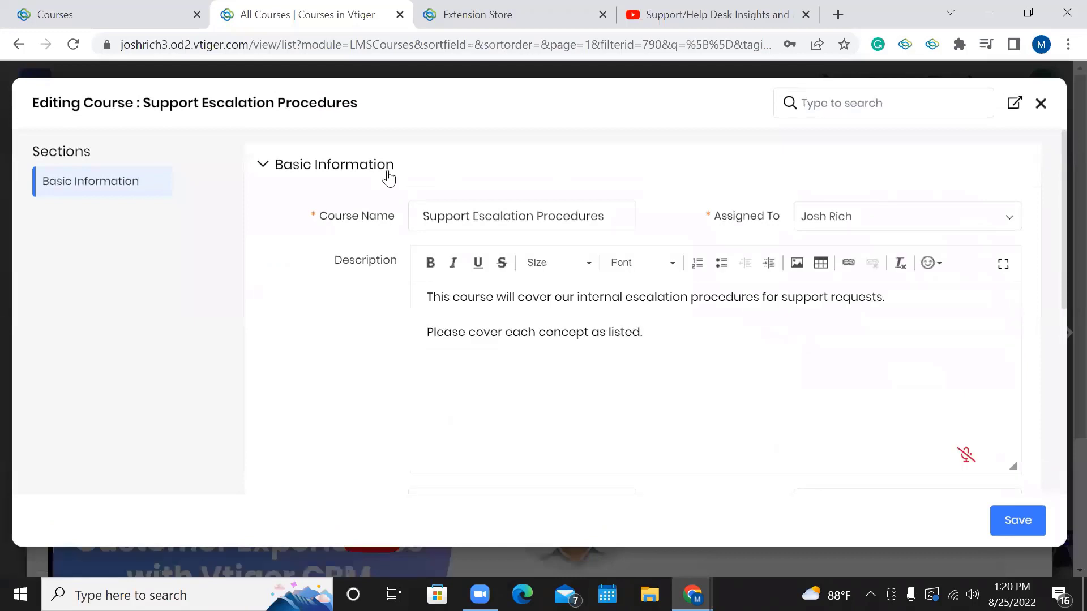
pyautogui.scroll(-1, 390, 208)
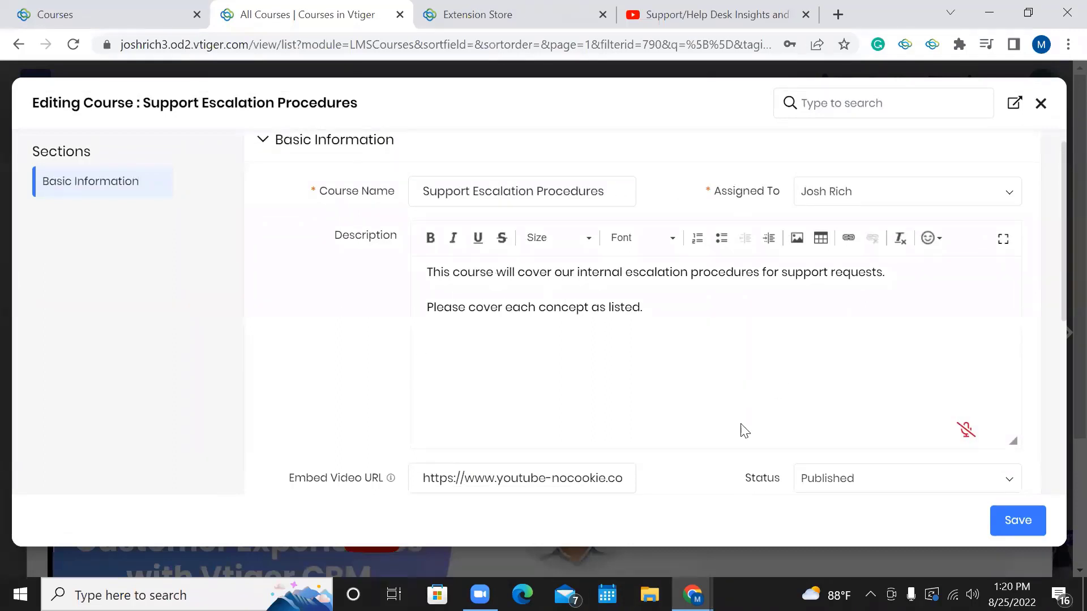
pyautogui.scroll(-3, 667, 358)
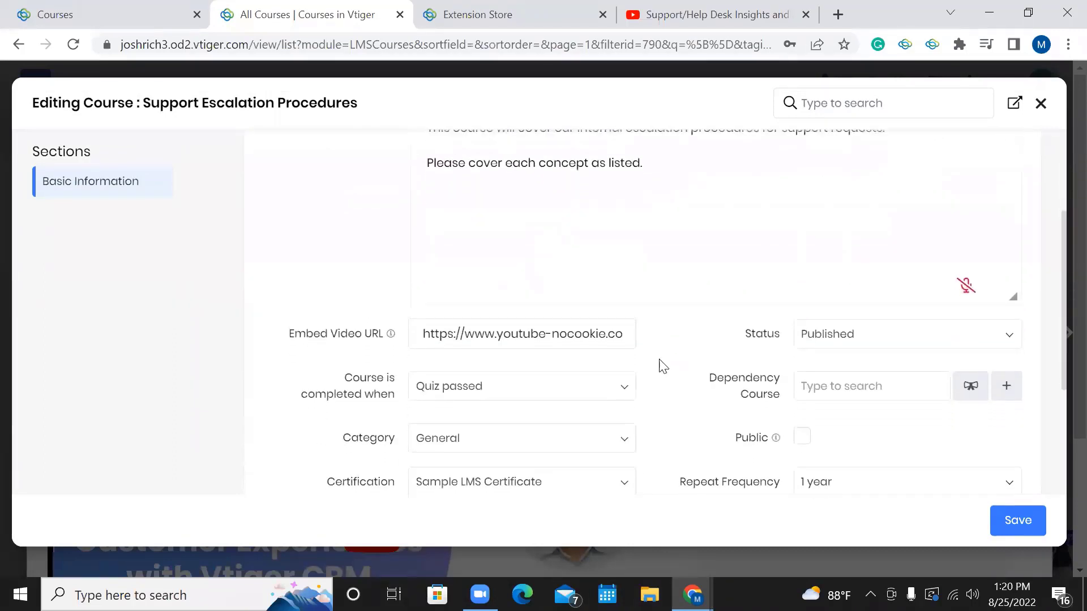
pyautogui.scroll(-1, 664, 367)
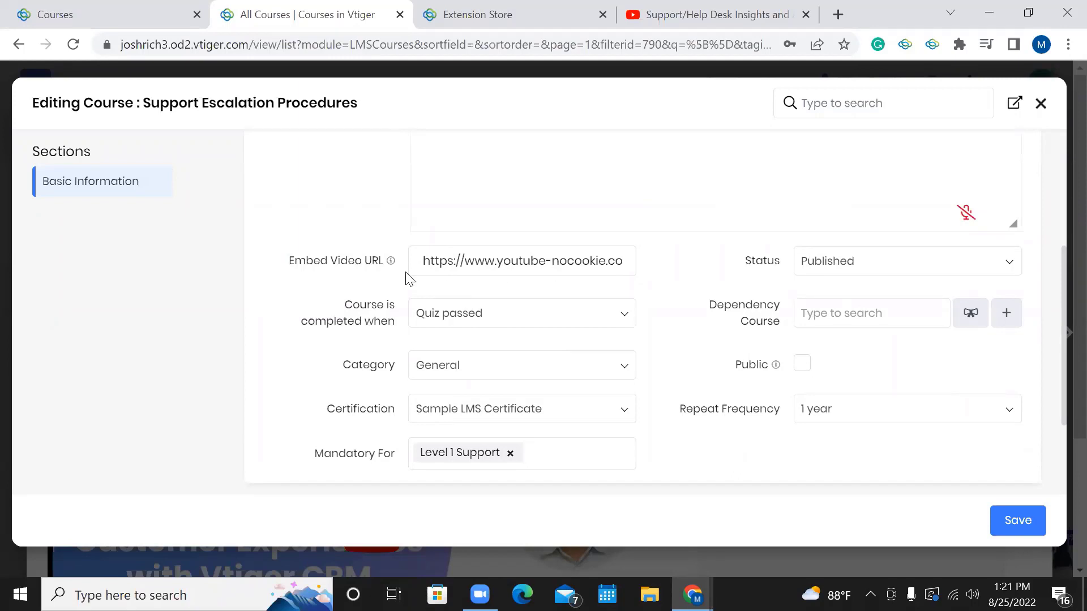
pyautogui.click(483, 23)
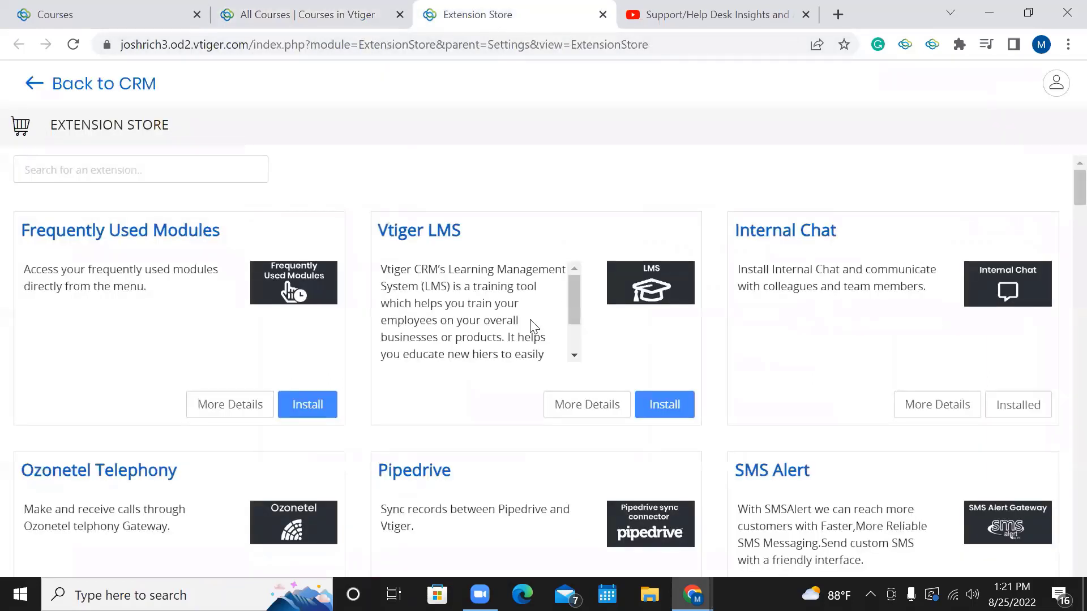
pyautogui.click(89, 8)
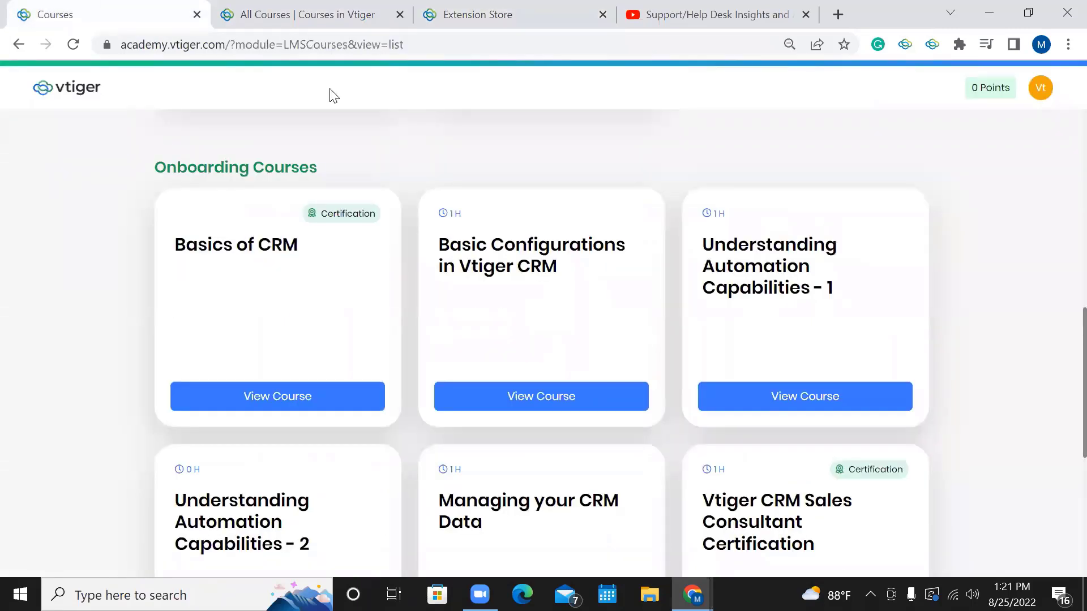
pyautogui.click(317, 15)
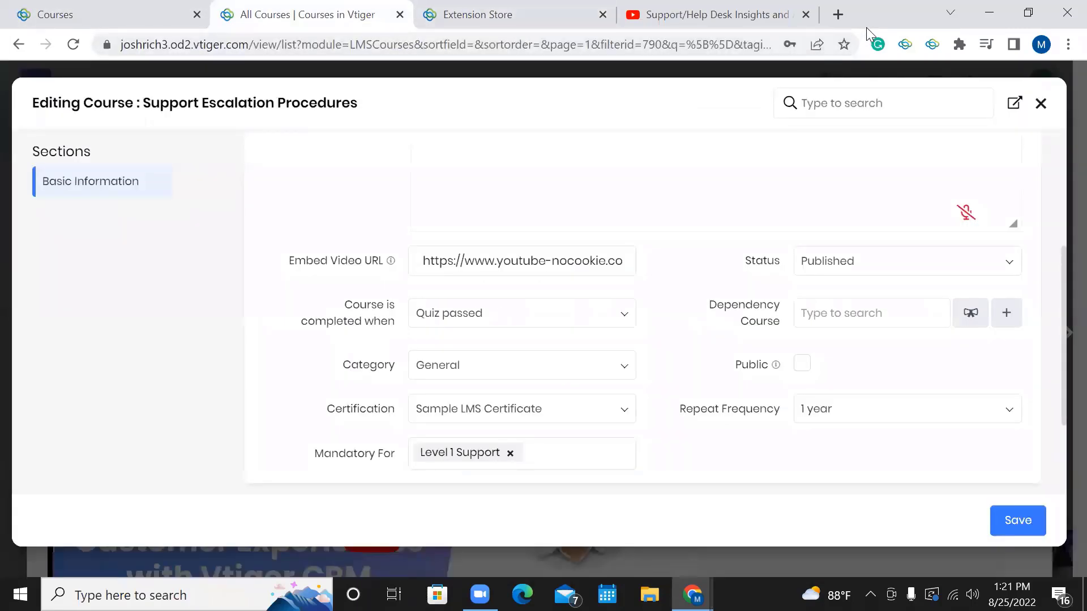
# Inspect the Embed Video URL, then review the 'Course is completed when' options, keeping Quiz passed.
pyautogui.moveTo(694, 594)
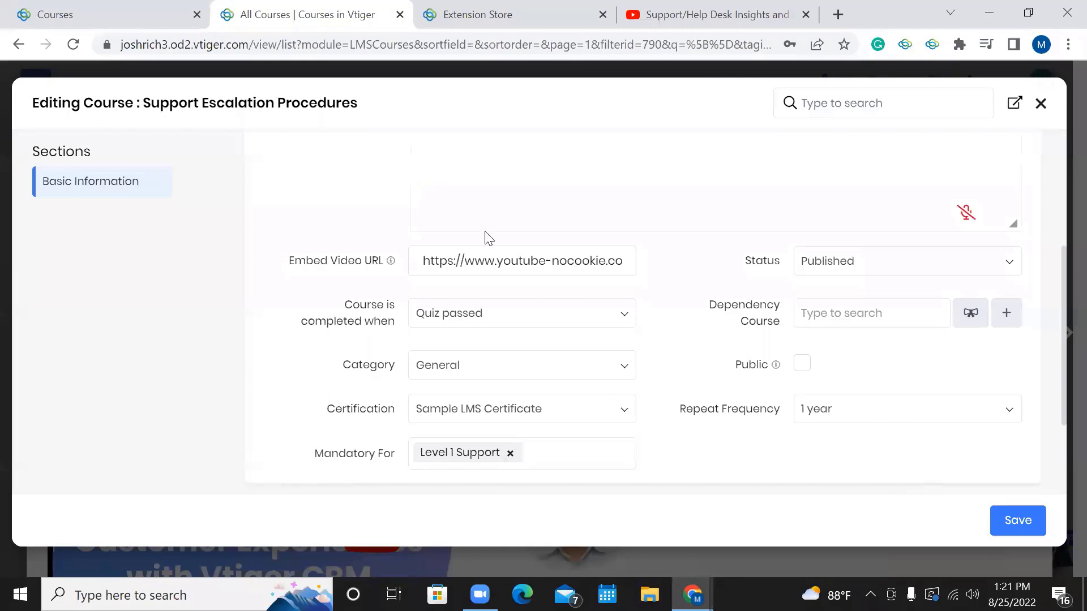
pyautogui.click(440, 259)
pyautogui.hscroll(1, 468, 262)
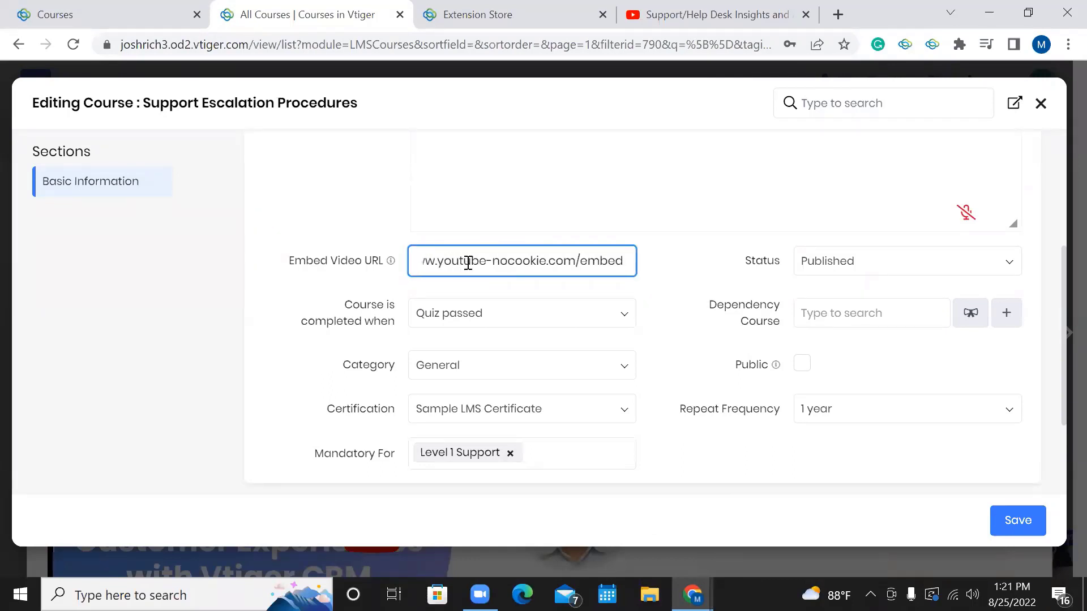
pyautogui.hscroll(3, 468, 262)
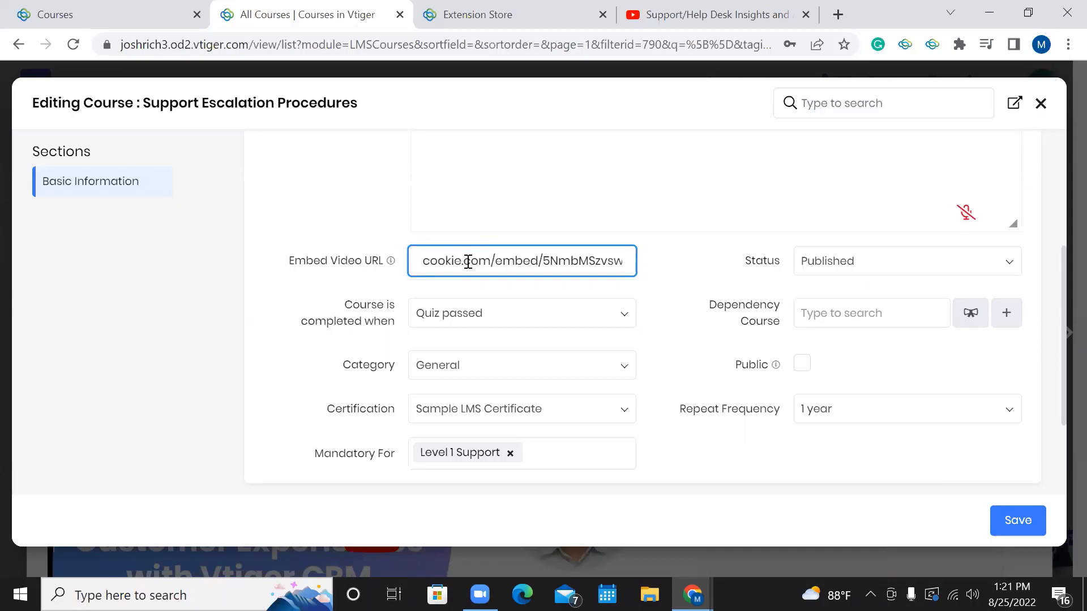
pyautogui.hscroll(-3, 468, 262)
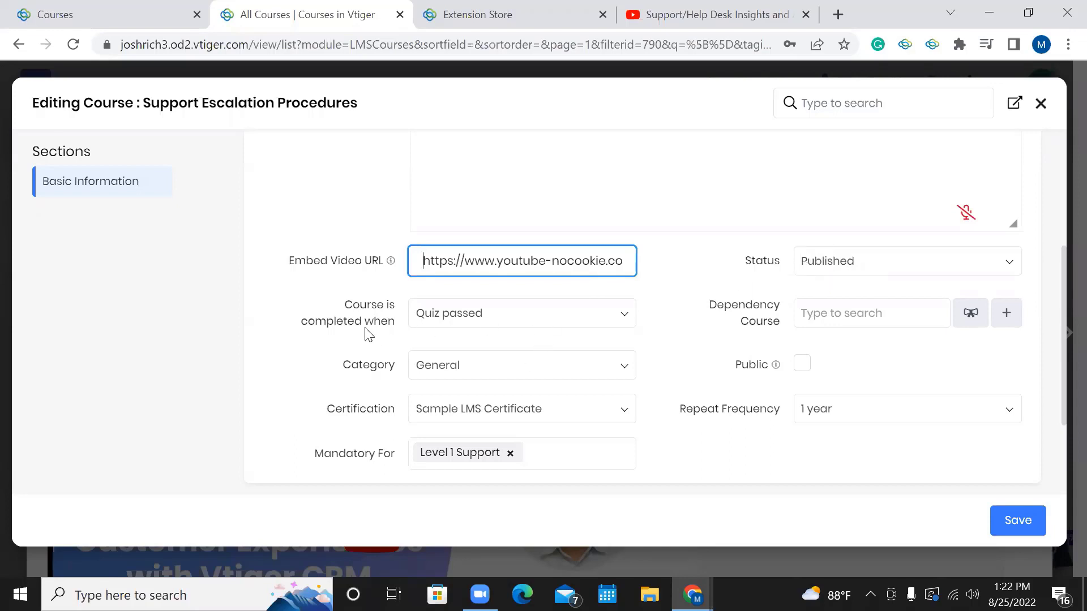
pyautogui.click(462, 322)
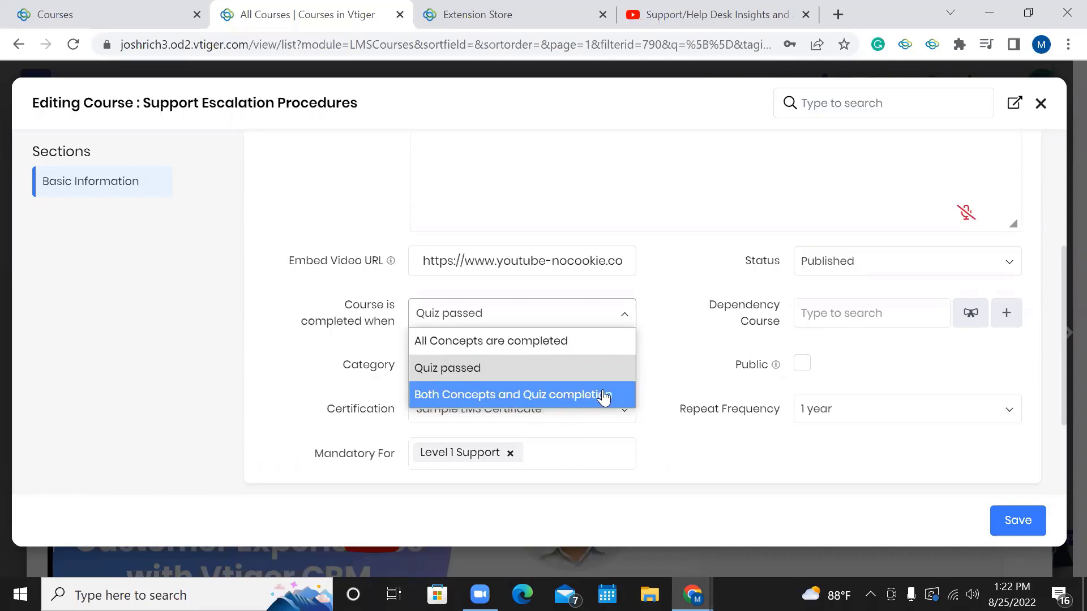
# Keep 'Quiz passed' as the course's completion condition and close the choices list.
pyautogui.click(698, 325)
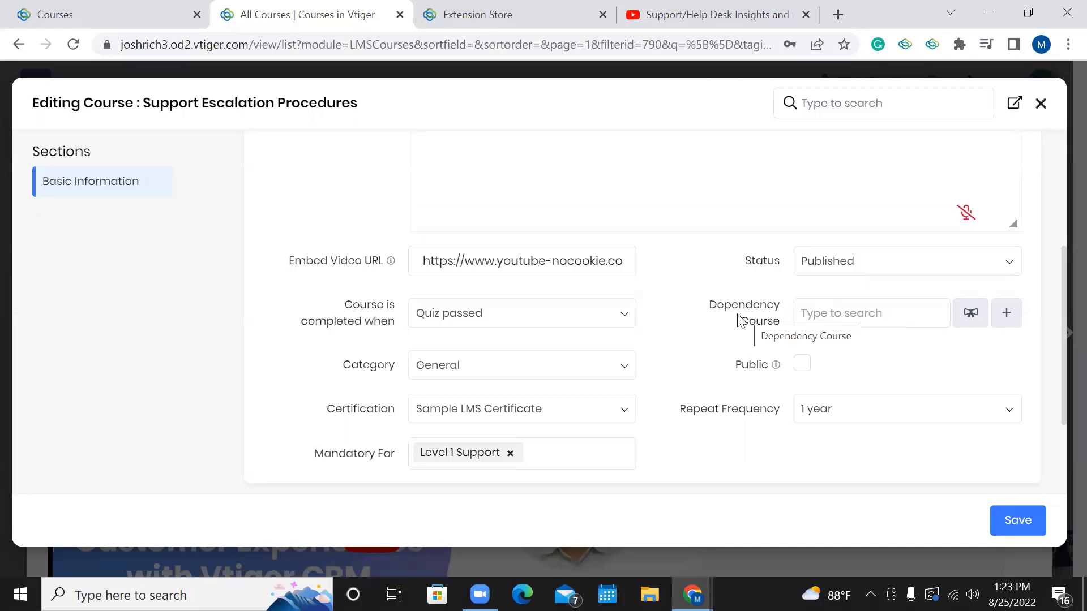
pyautogui.click(542, 368)
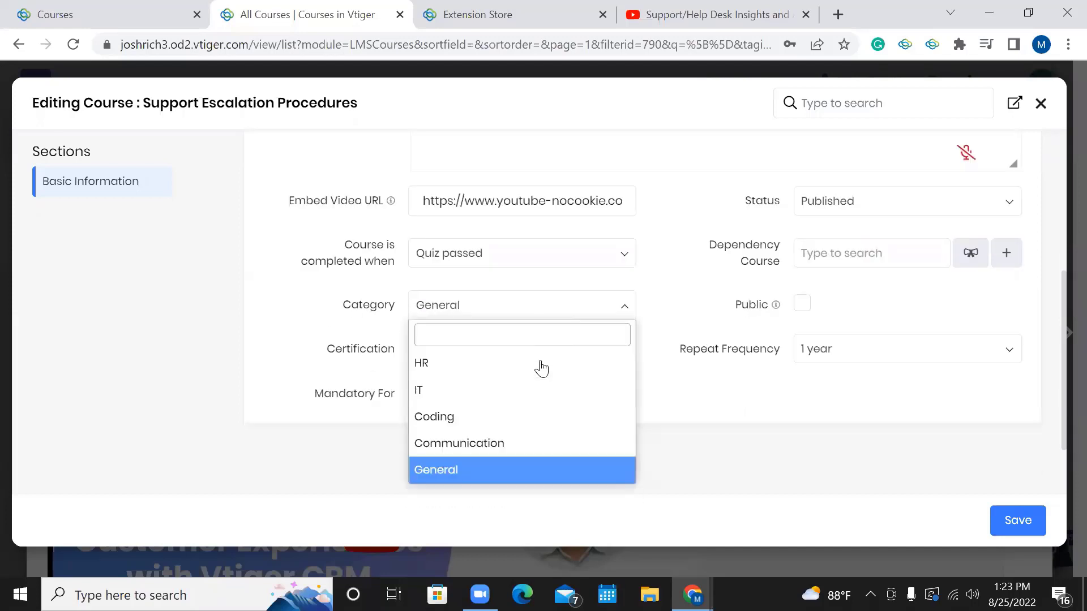
pyautogui.scroll(-2, 538, 368)
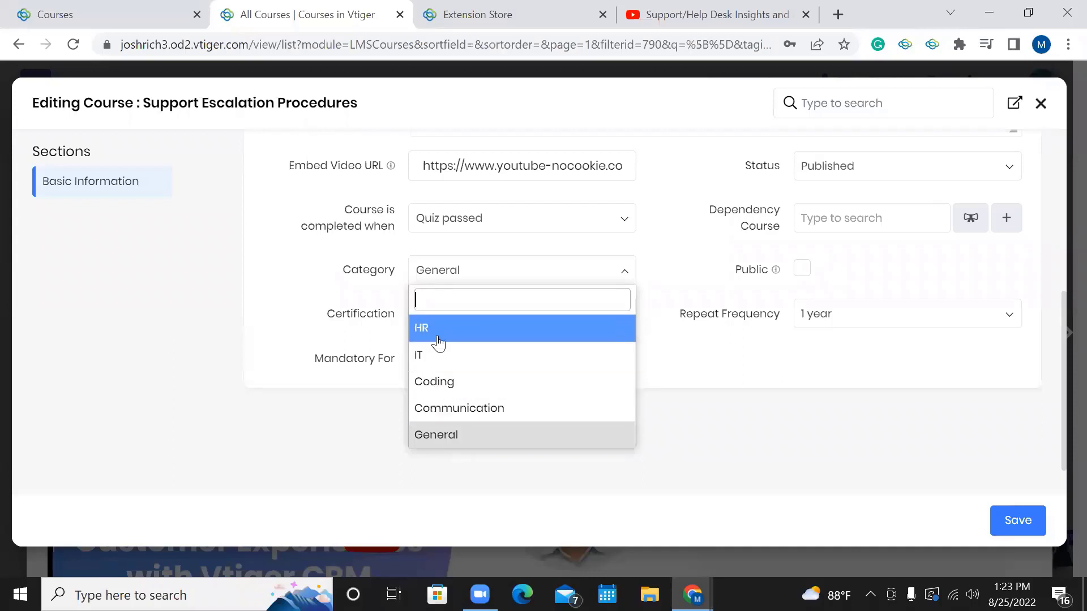
pyautogui.click(380, 281)
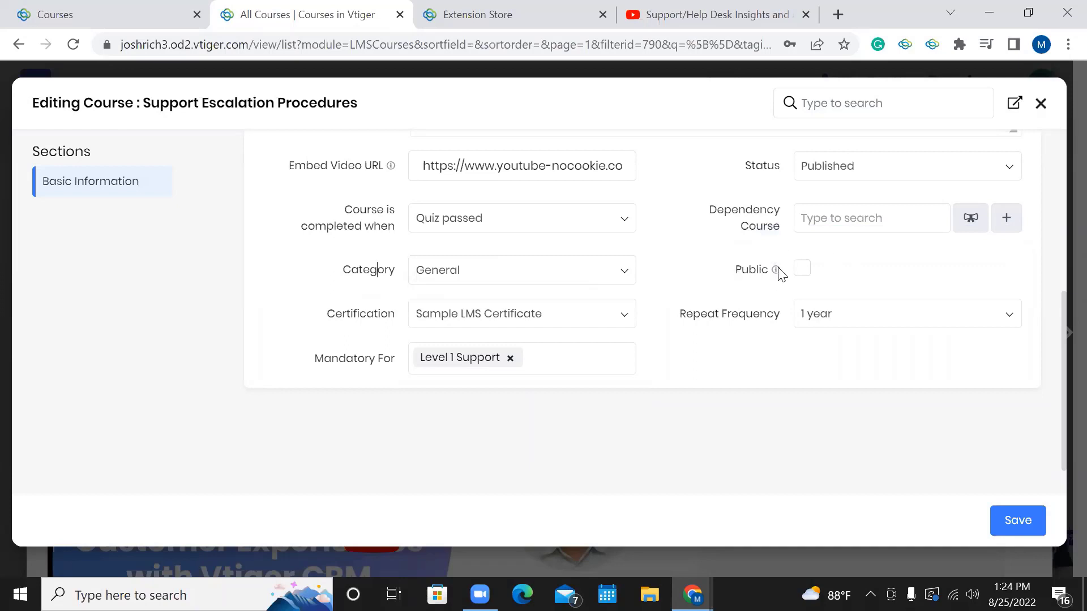
pyautogui.moveTo(776, 270)
pyautogui.moveTo(329, 315); pyautogui.dragTo(394, 315)
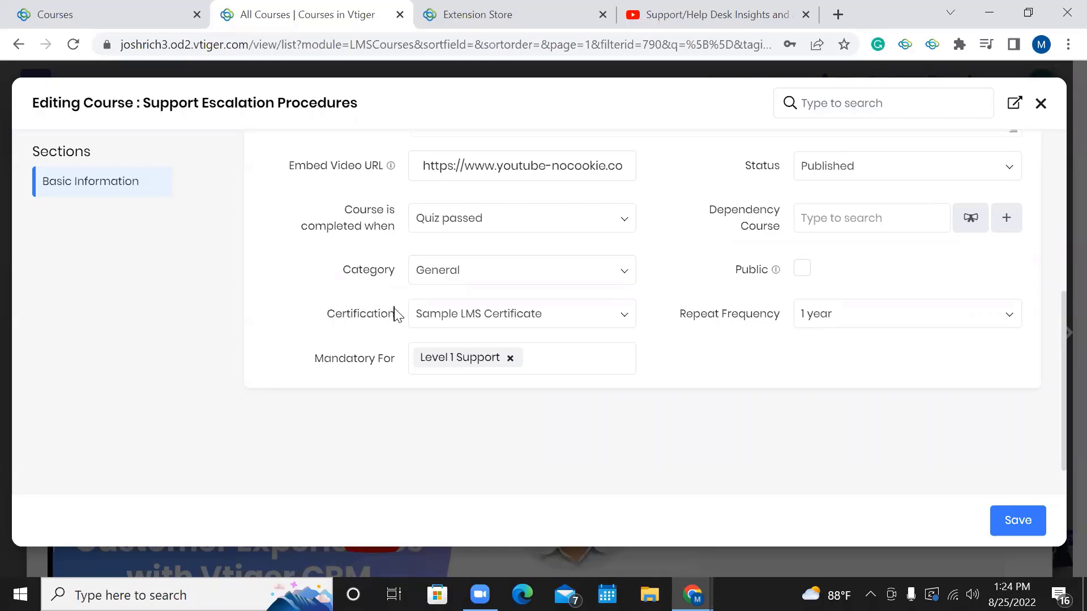
pyautogui.click(461, 314)
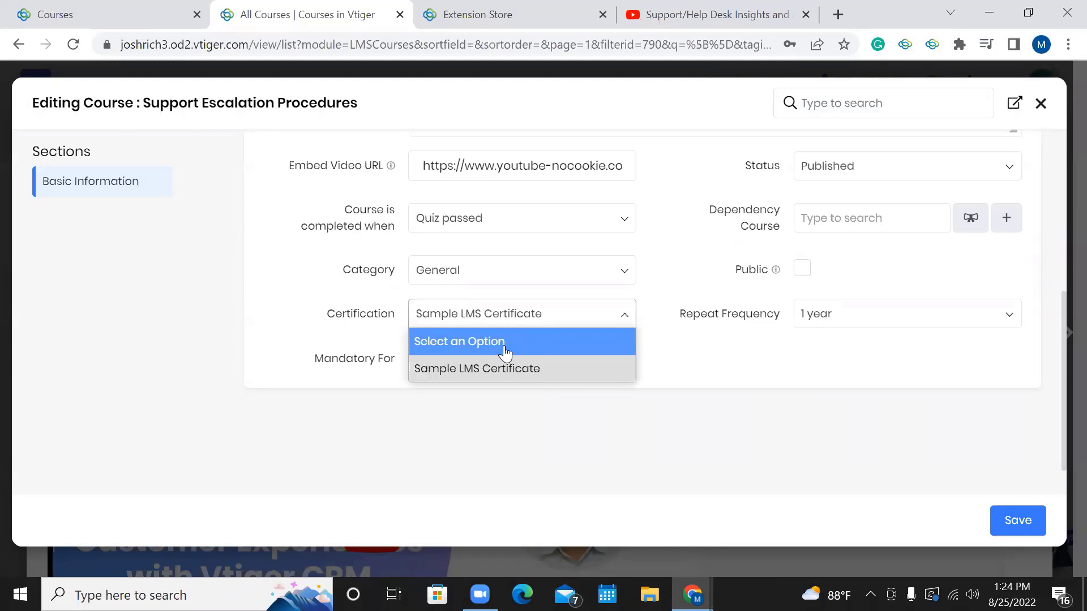
pyautogui.click(477, 345)
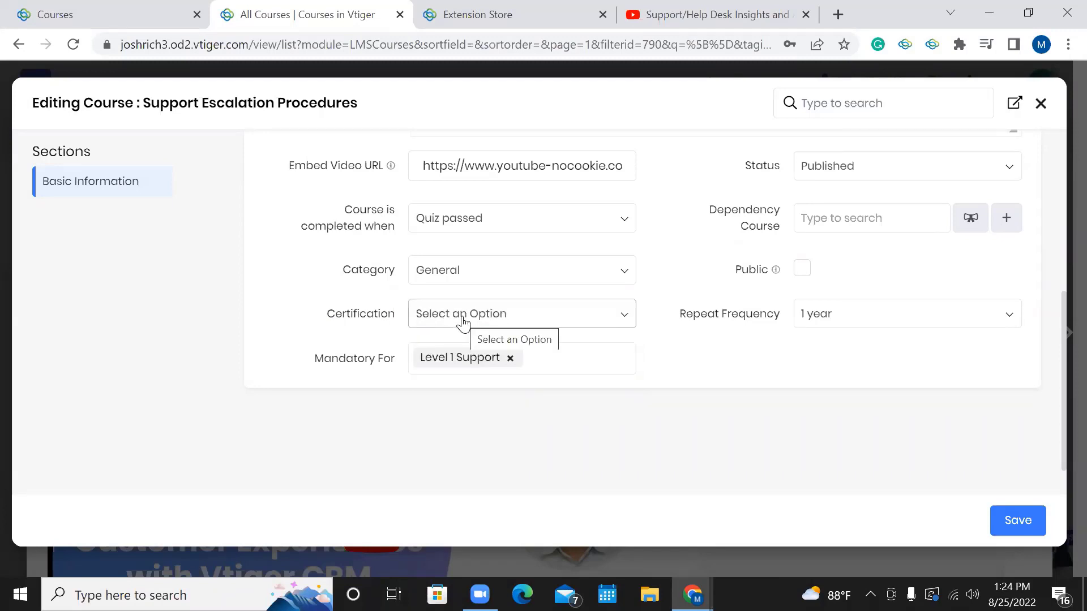
pyautogui.click(462, 317)
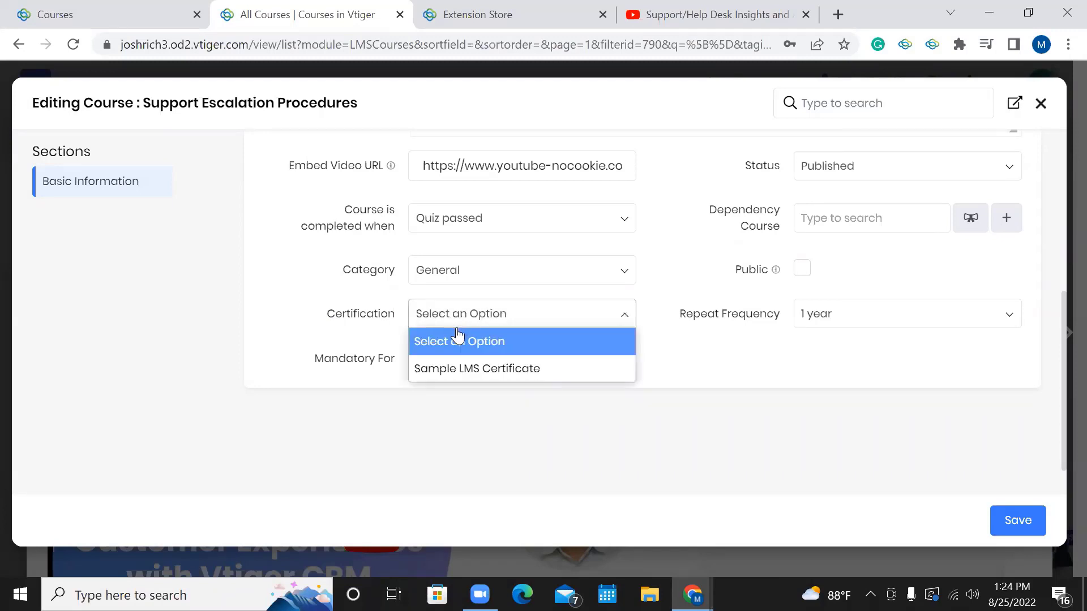
pyautogui.click(479, 370)
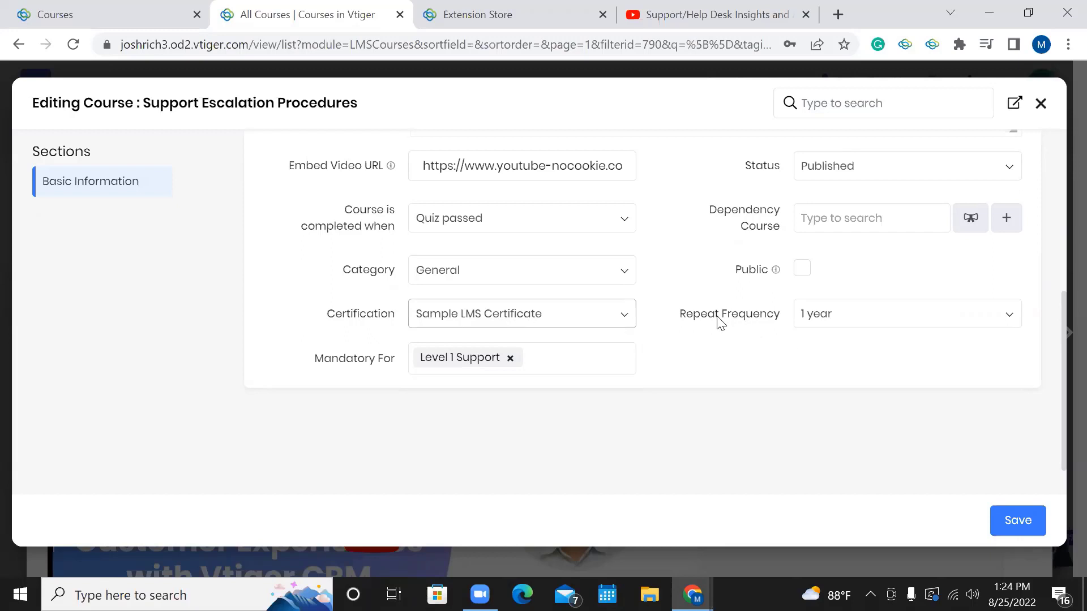
pyautogui.click(845, 322)
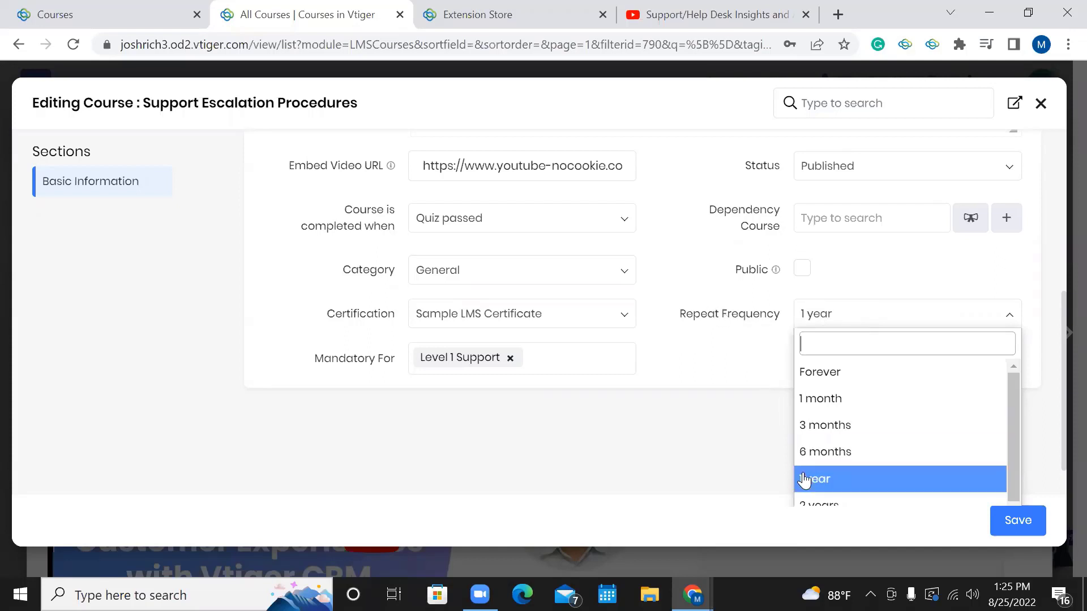
pyautogui.click(554, 351)
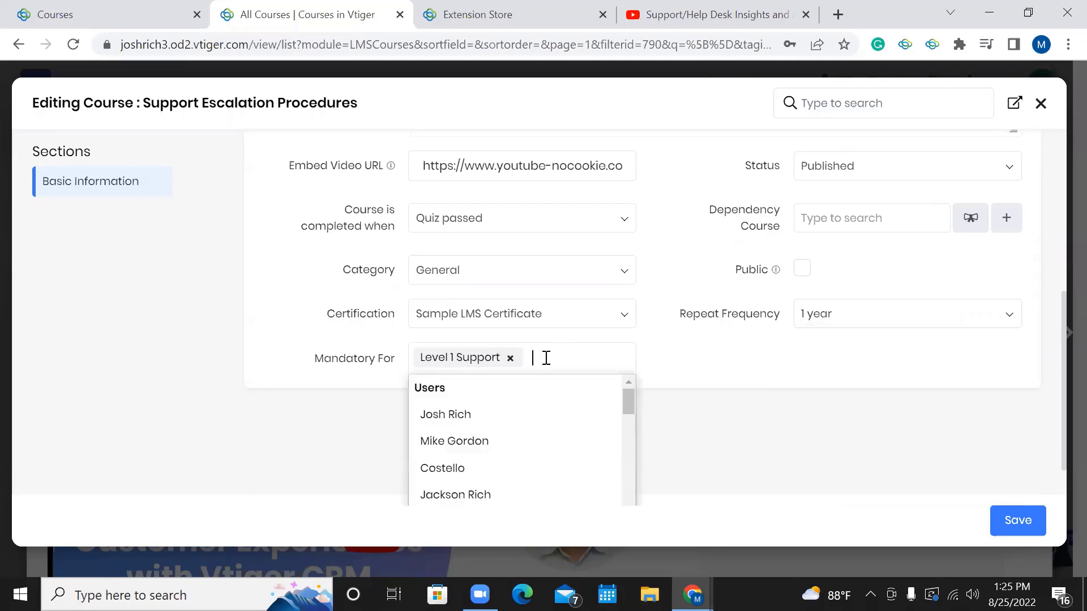
pyautogui.click(692, 360)
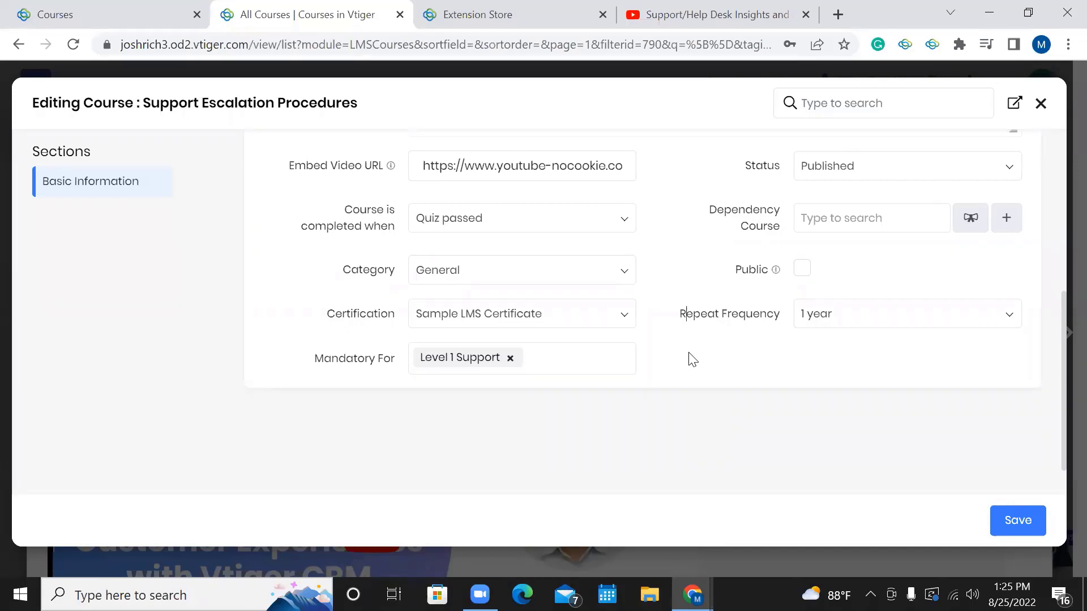
# Save the Support Escalation Procedures course changes and return to its summary.
pyautogui.scroll(5, 693, 360)
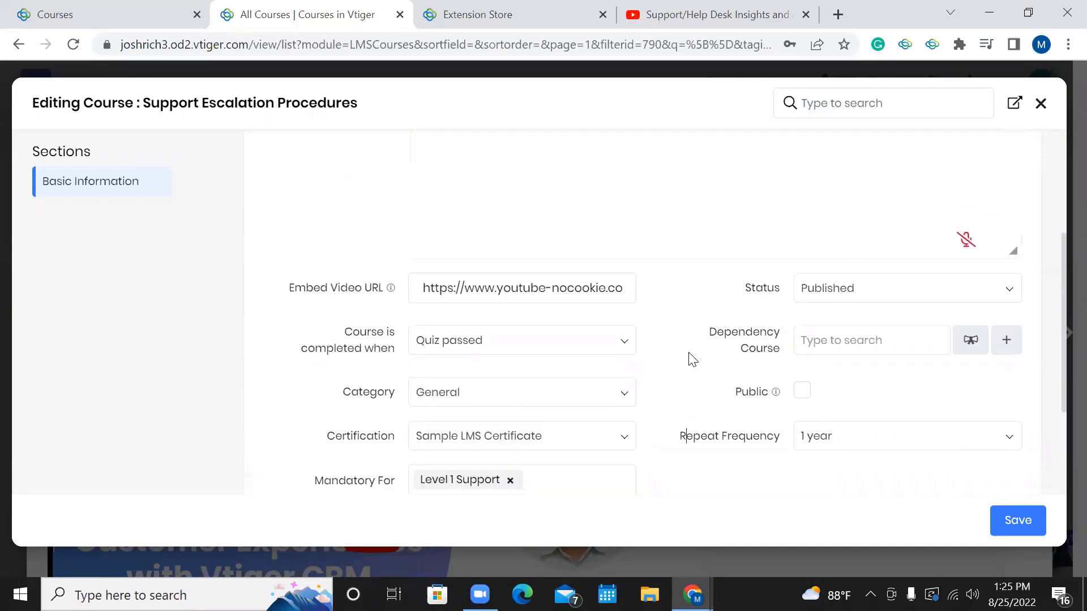
pyautogui.click(1007, 520)
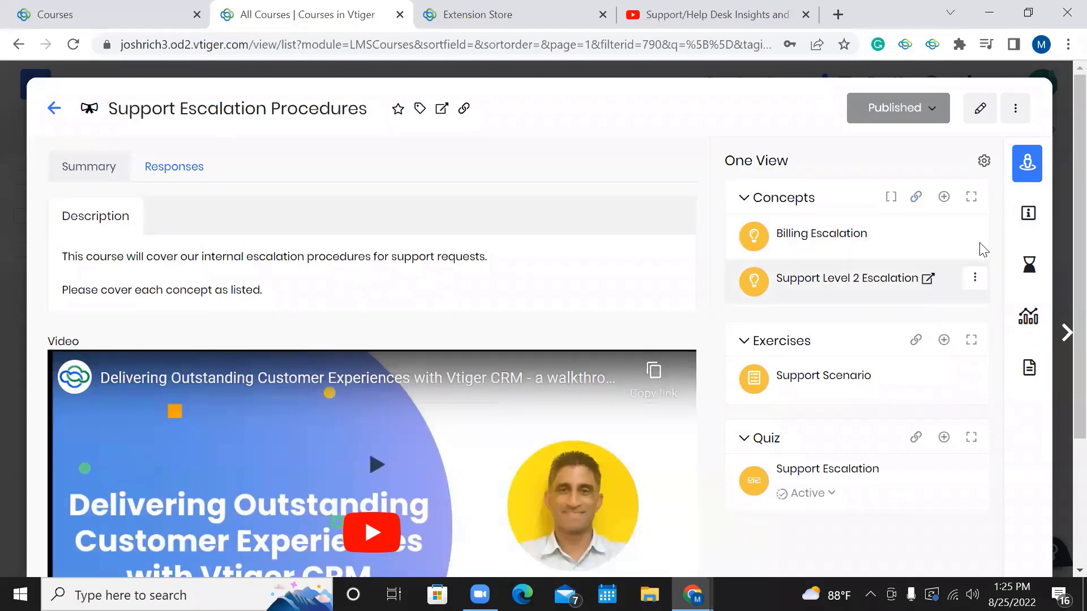
# Check the course's More actions, then open the Support Level 2 Escalation concept in a new tab.
pyautogui.click(1017, 113)
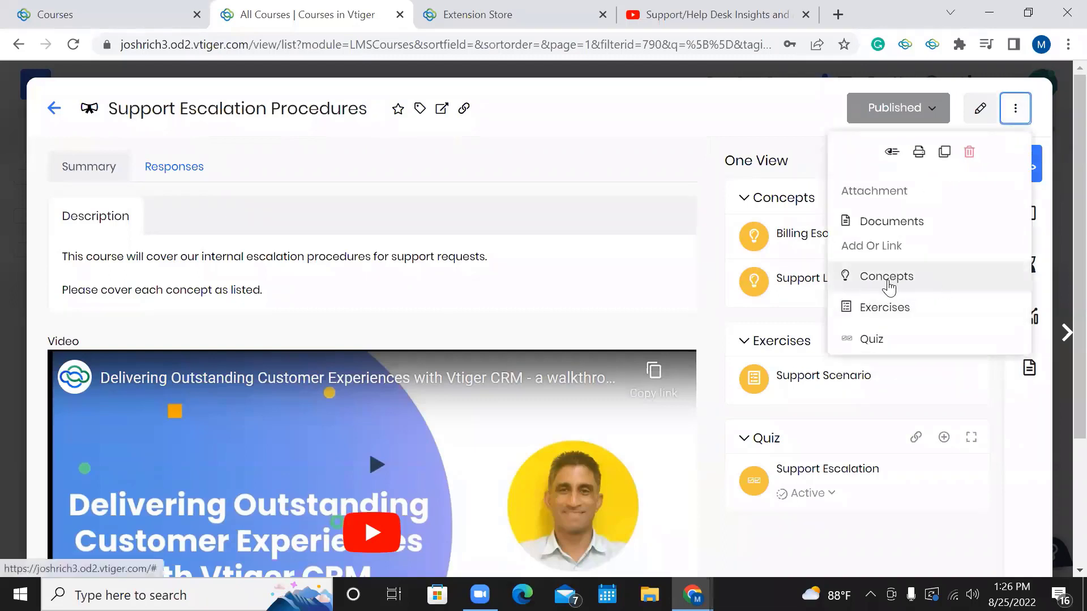
pyautogui.click(742, 130)
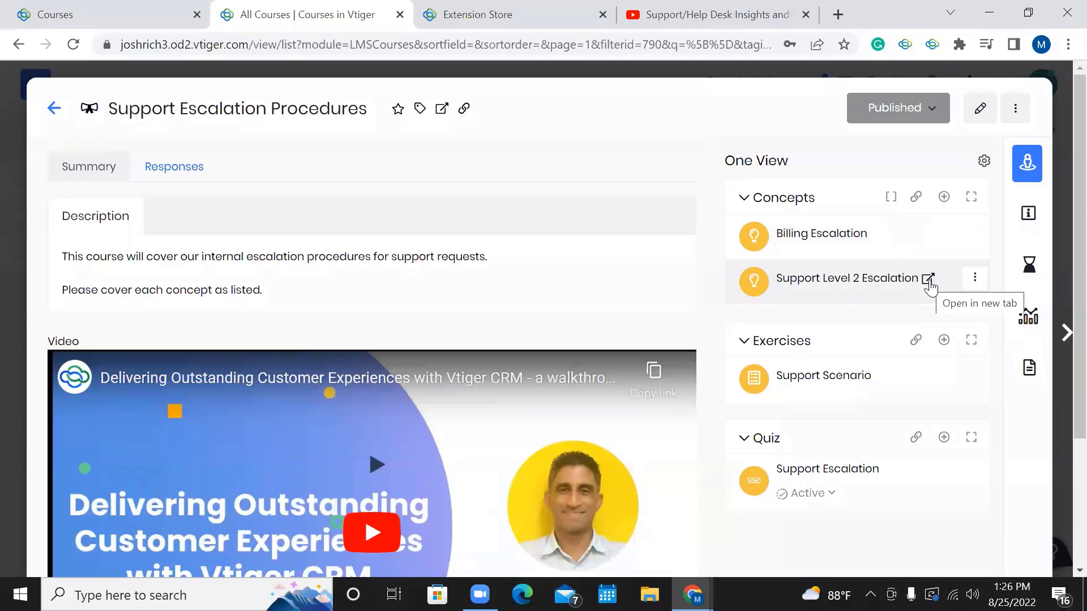
pyautogui.click(928, 281)
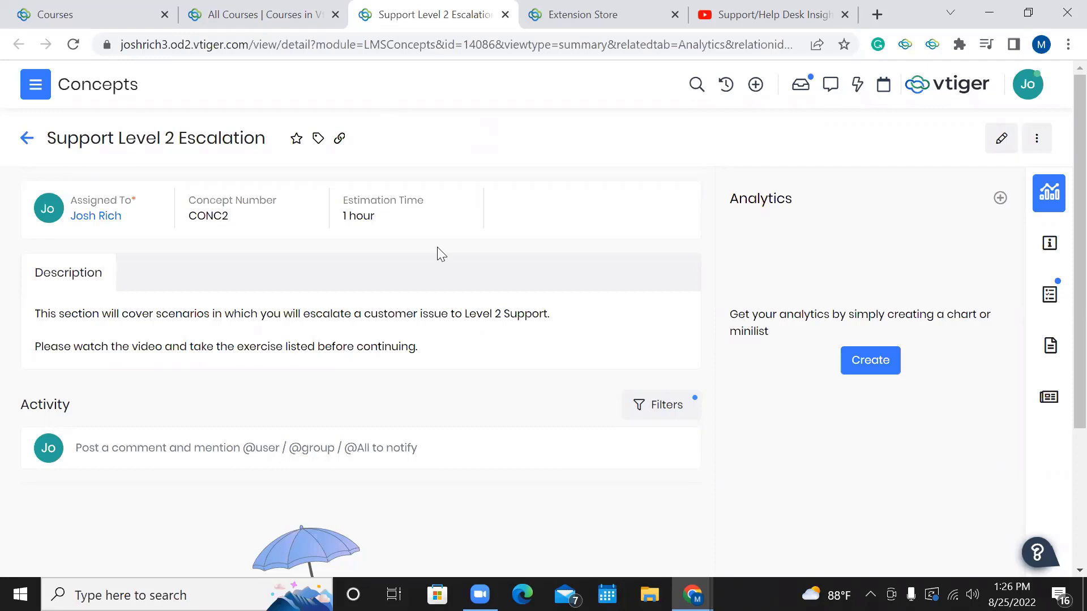
# Scroll through the Support Level 2 Escalation concept page to review its description and estimation time.
pyautogui.scroll(-1, 437, 247)
pyautogui.scroll(1, 437, 247)
pyautogui.click(268, 455)
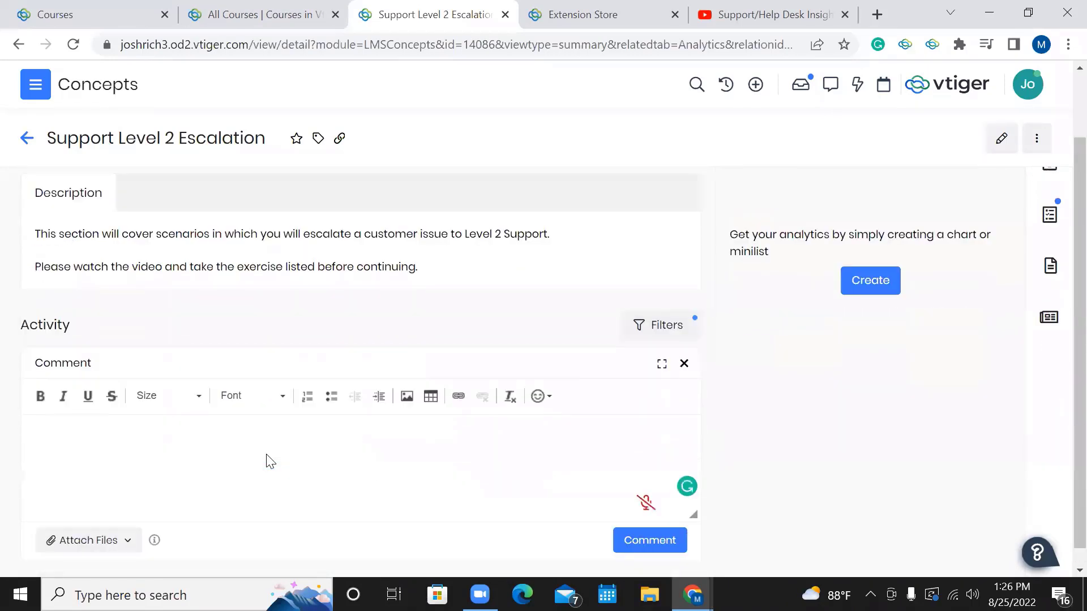
pyautogui.write('@')
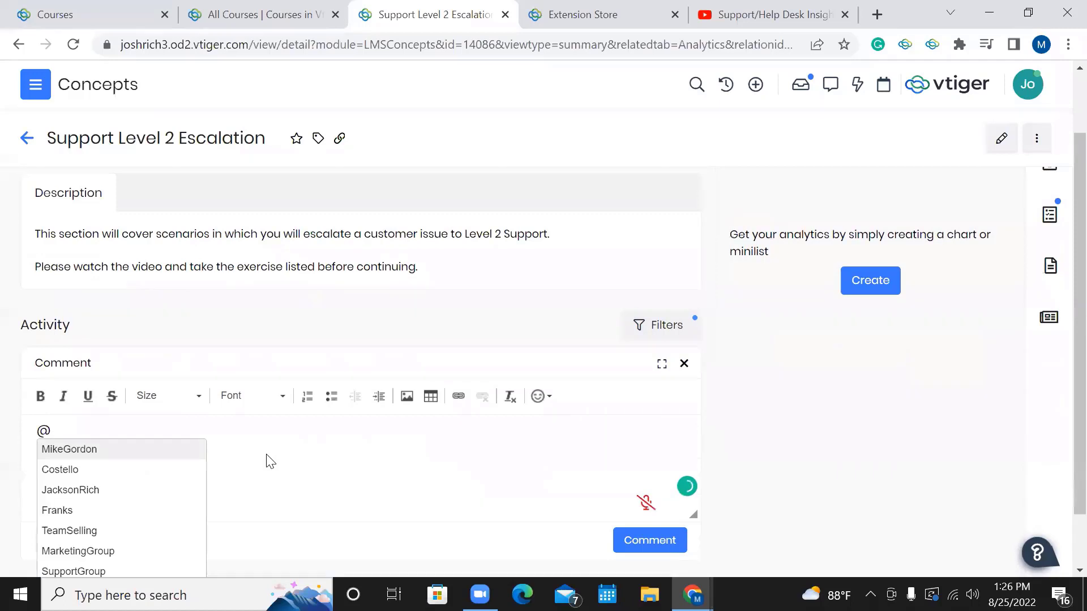
pyautogui.scroll(-1, 153, 482)
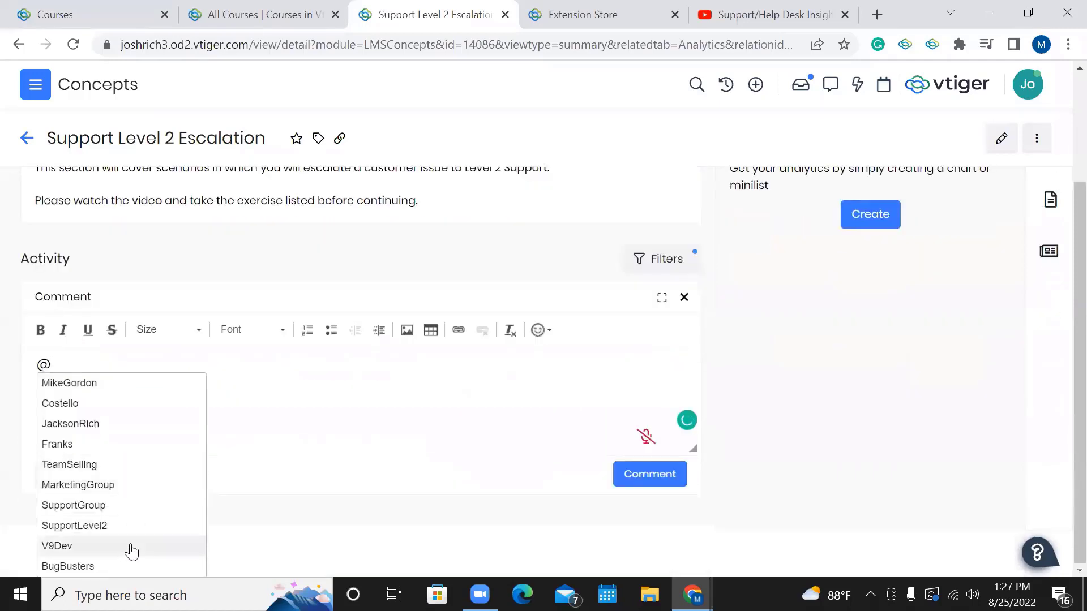
pyautogui.click(344, 480)
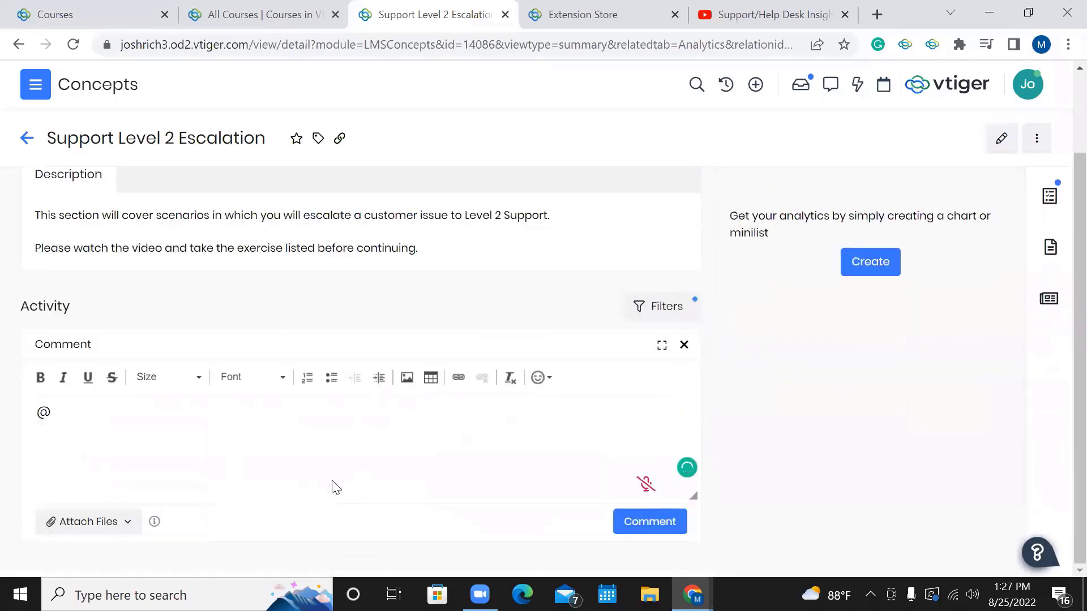
pyautogui.press('BackSpace')
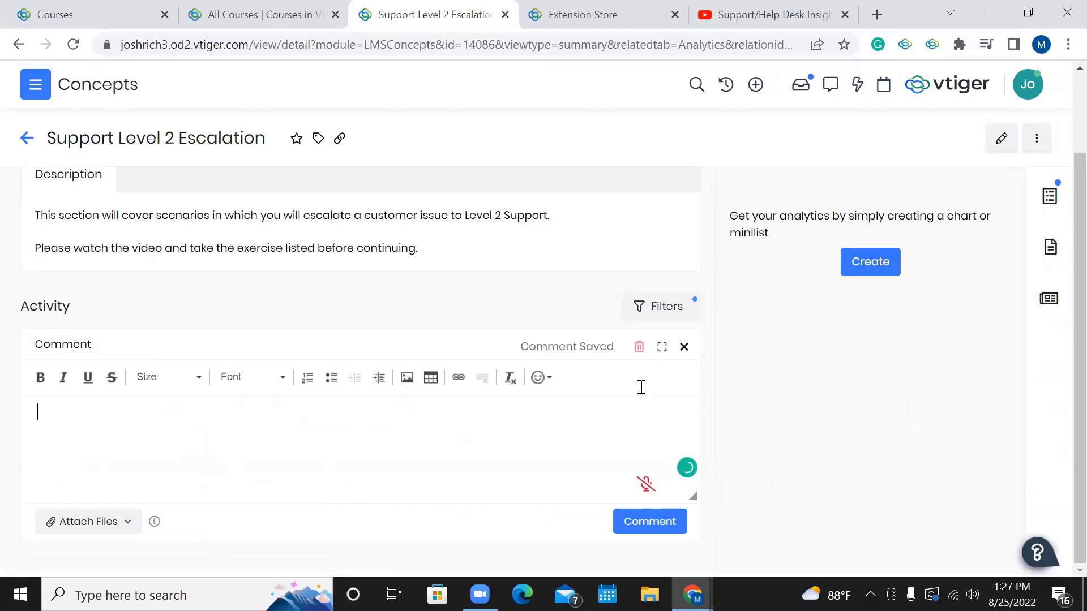
pyautogui.click(684, 347)
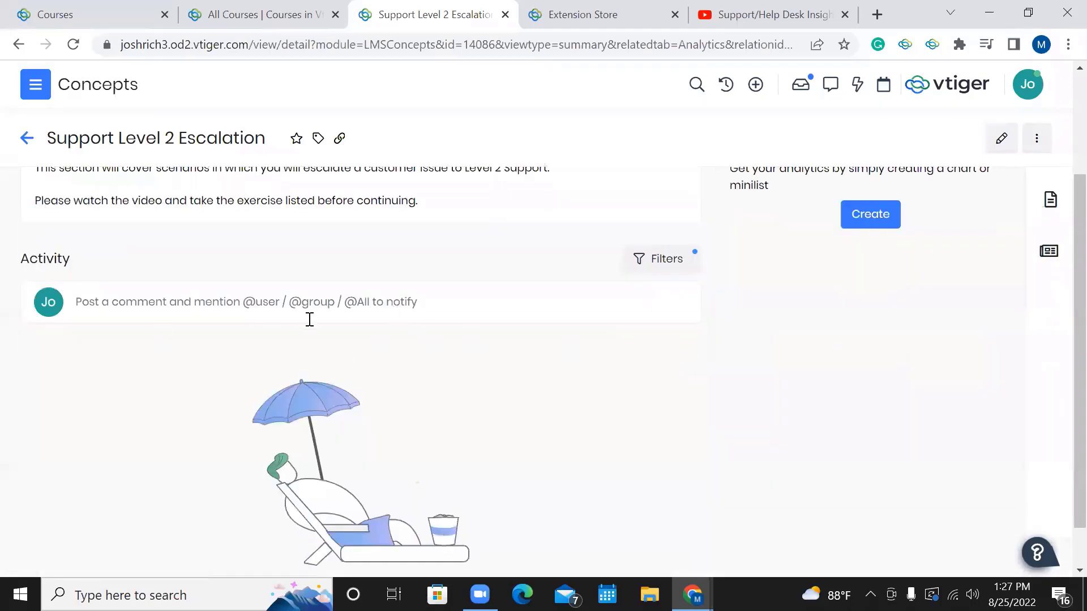
# Open the edit form for the Support Level 2 Escalation concept.
pyautogui.scroll(3, 339, 378)
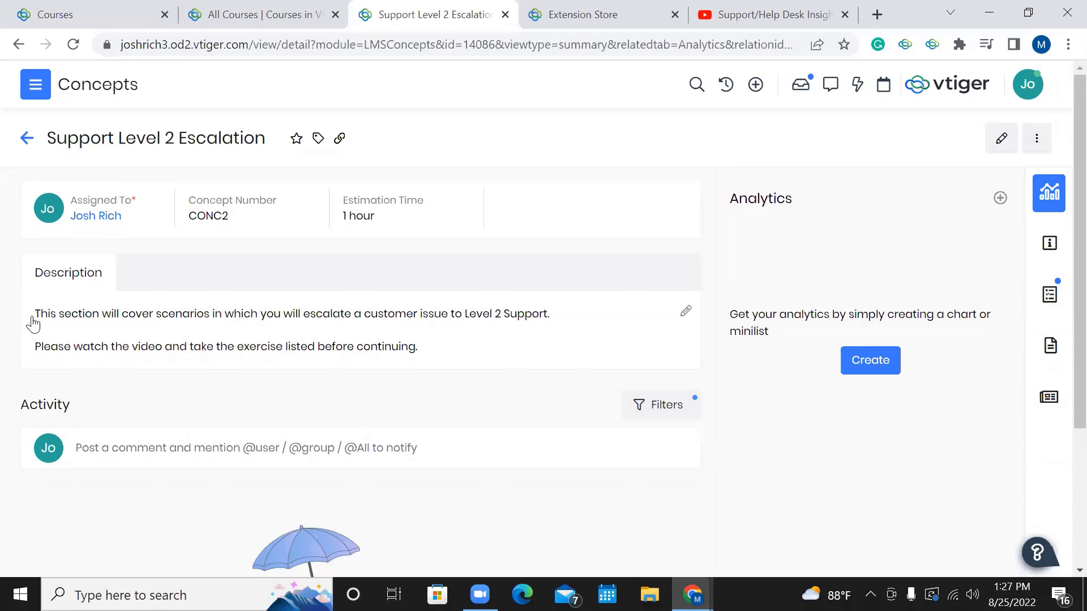
pyautogui.moveTo(1050, 245)
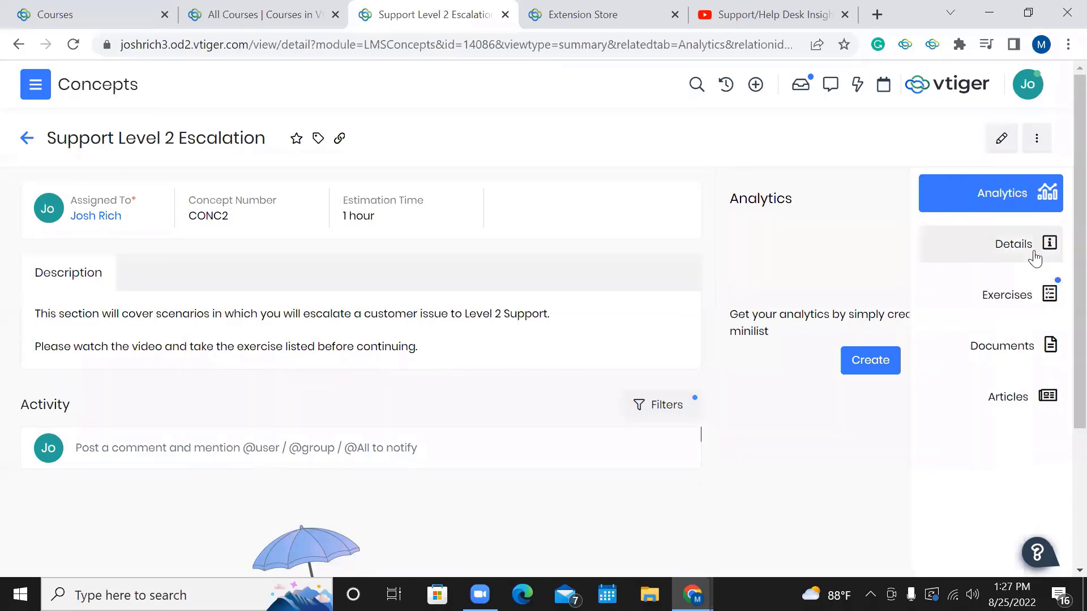
pyautogui.click(999, 146)
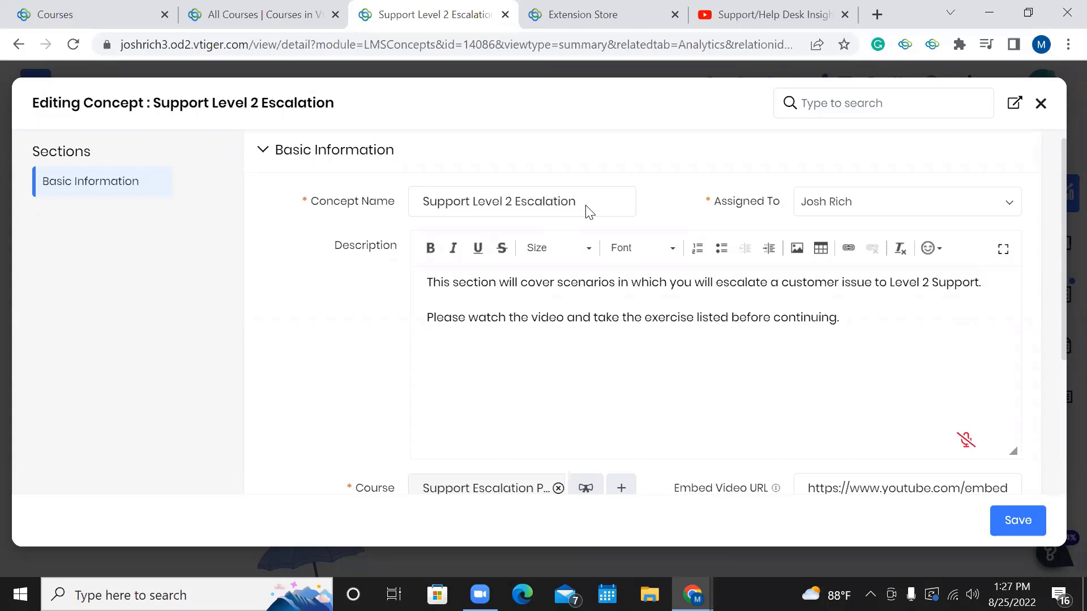
# Review the concept's fields, including the course link and 1 hour Estimation Time info.
pyautogui.scroll(-3, 670, 330)
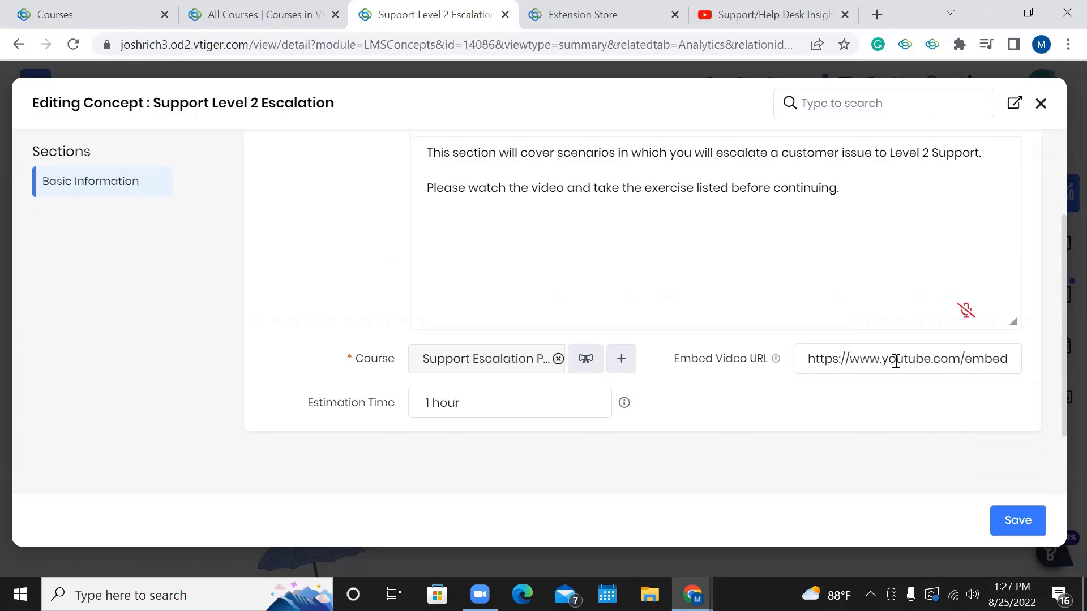
pyautogui.hscroll(1, 896, 361)
pyautogui.hscroll(1, 896, 361)
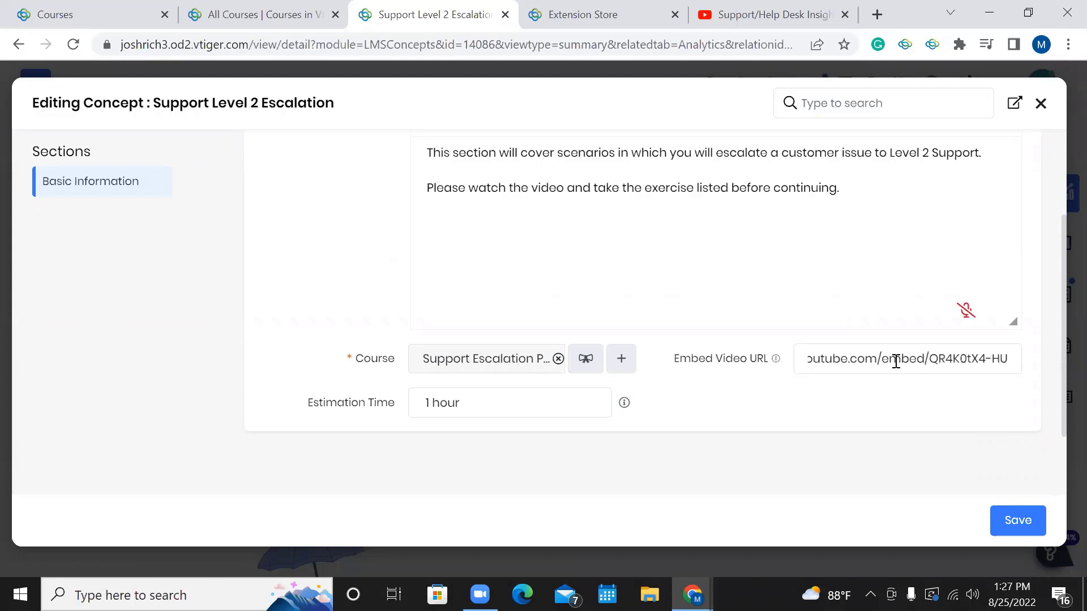
pyautogui.hscroll(-2, 896, 361)
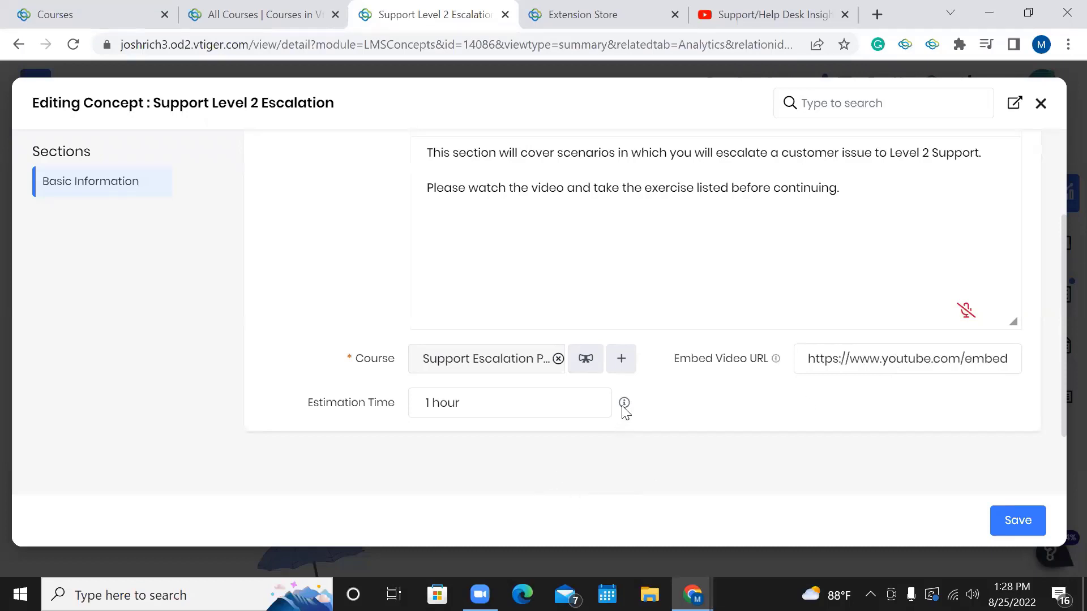
pyautogui.moveTo(623, 406)
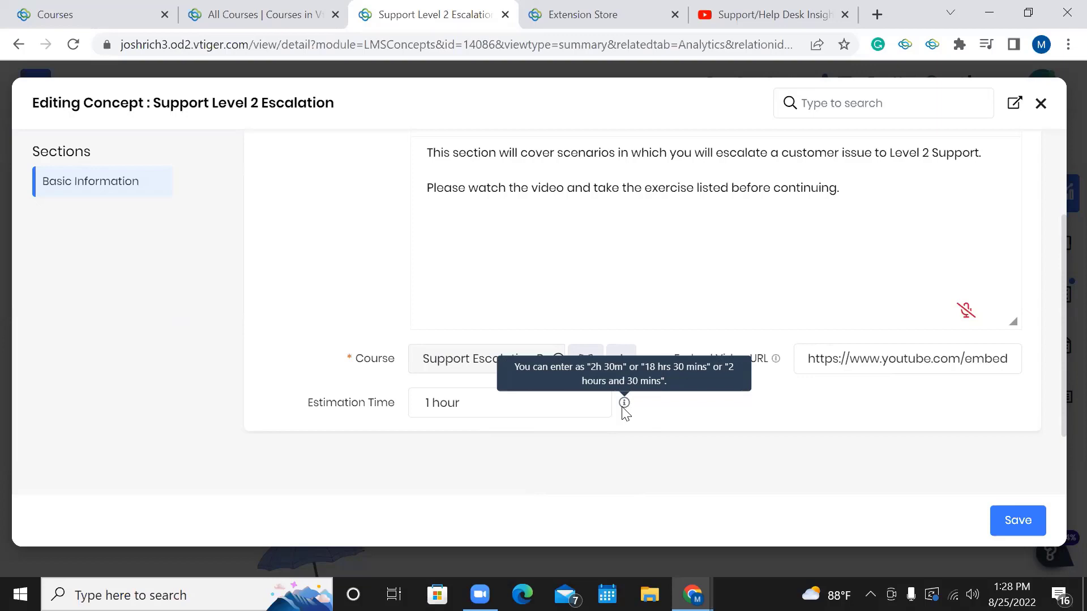
pyautogui.scroll(3, 725, 371)
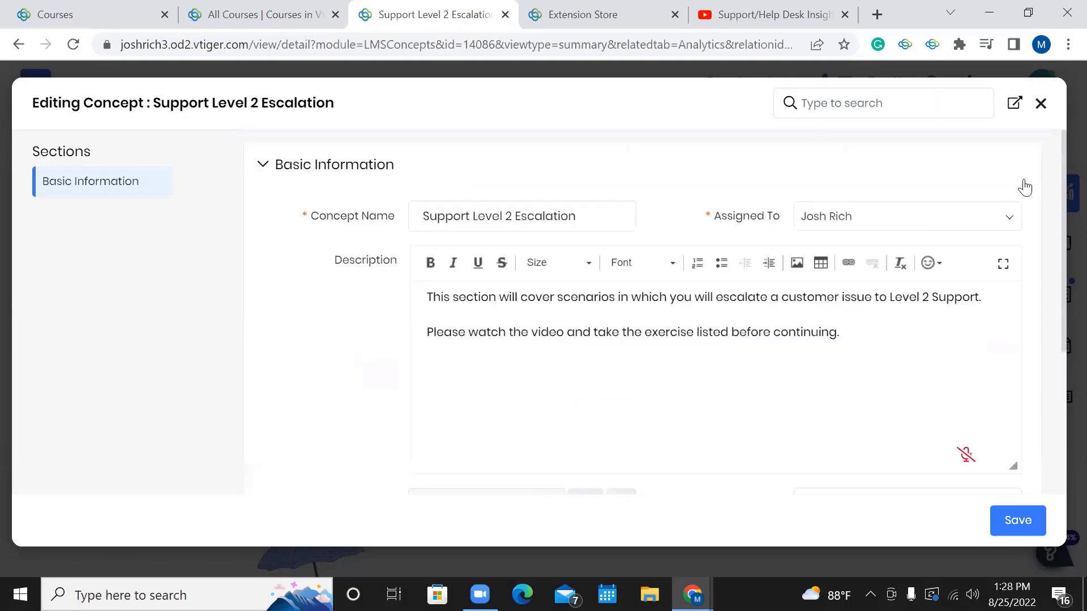
# Close the concept edit form without saving.
pyautogui.click(1041, 104)
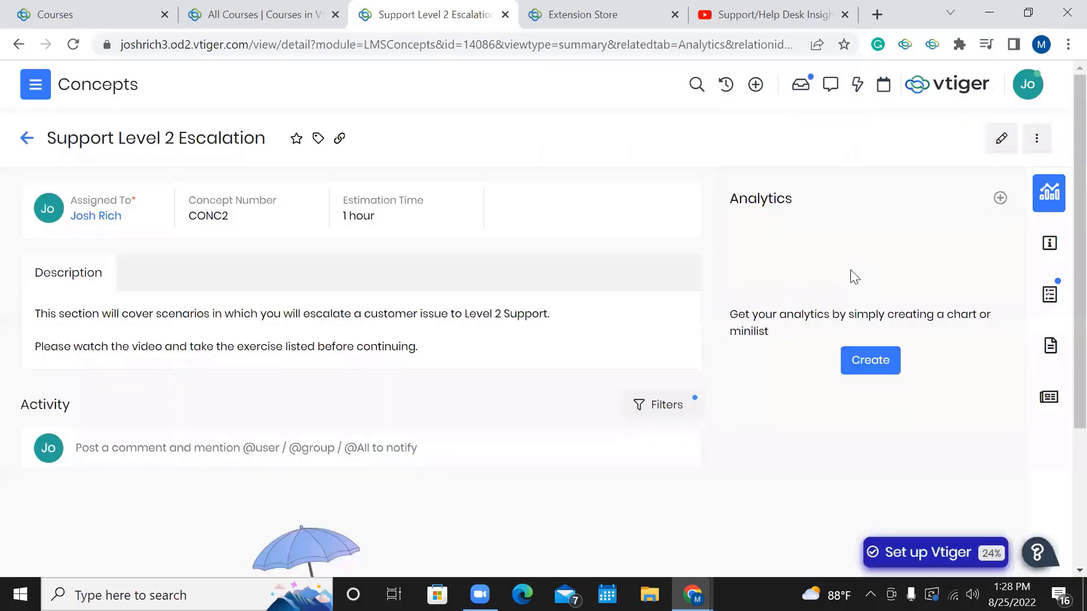
pyautogui.scroll(-1, 852, 272)
pyautogui.scroll(1, 852, 274)
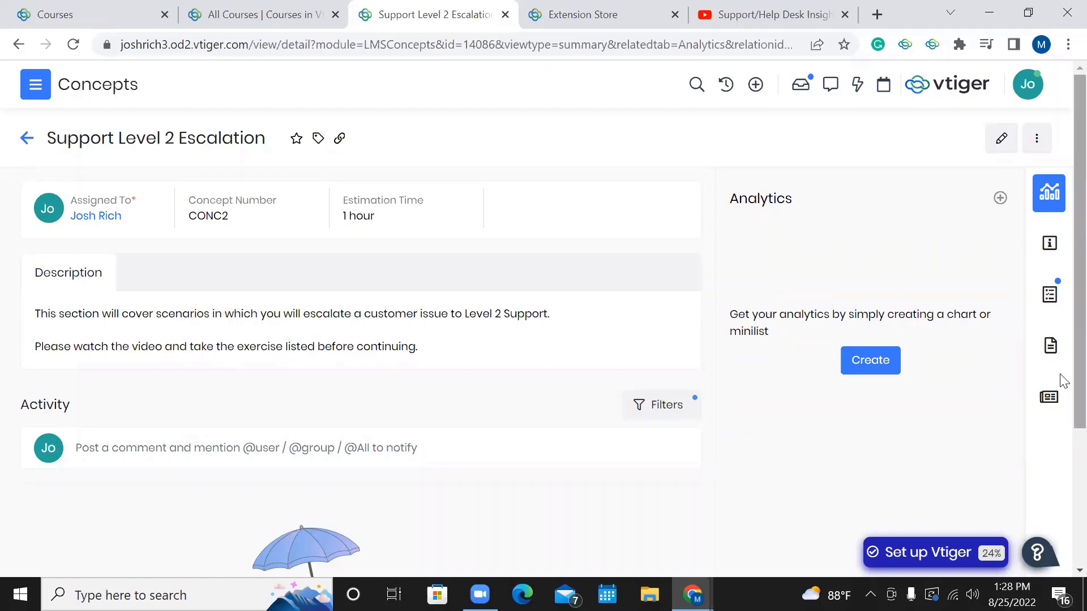
# Check the concept's linked Documents, Articles and Exercises, where Support Scenario is listed.
pyautogui.moveTo(1047, 354)
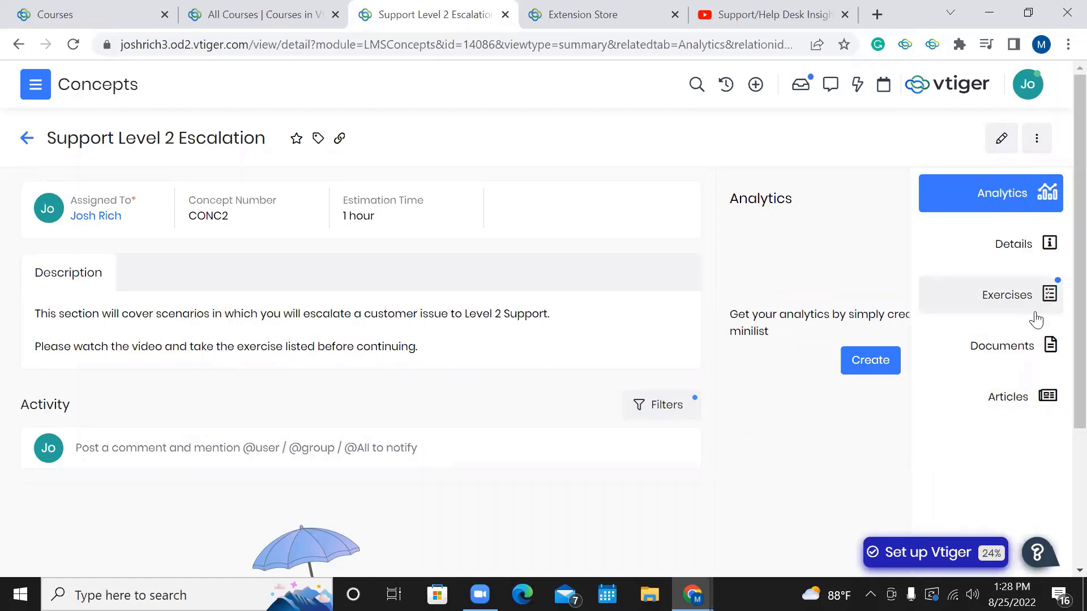
pyautogui.click(1029, 354)
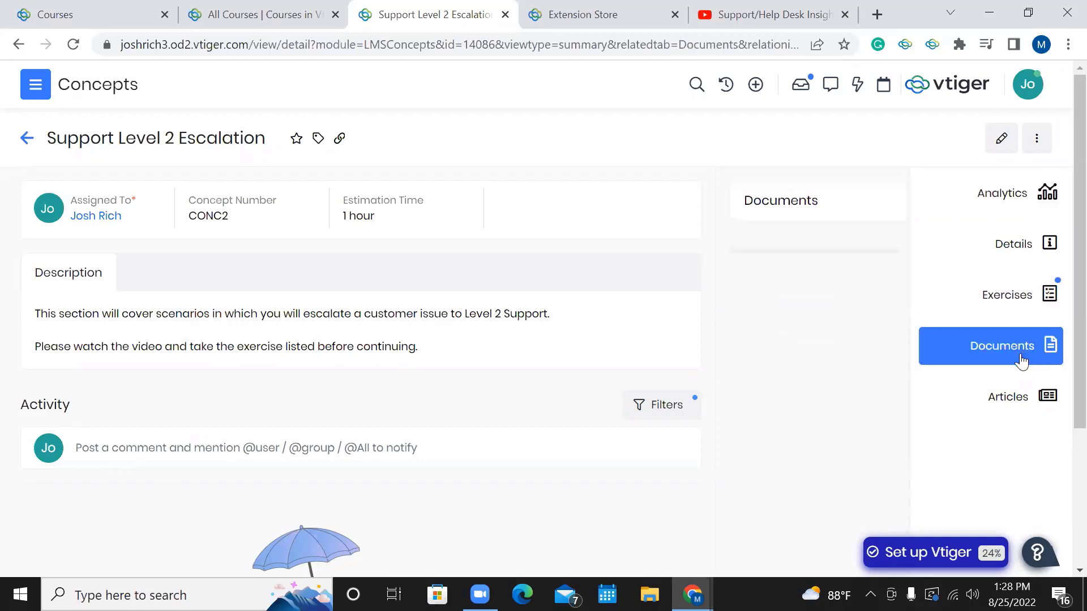
pyautogui.click(1013, 399)
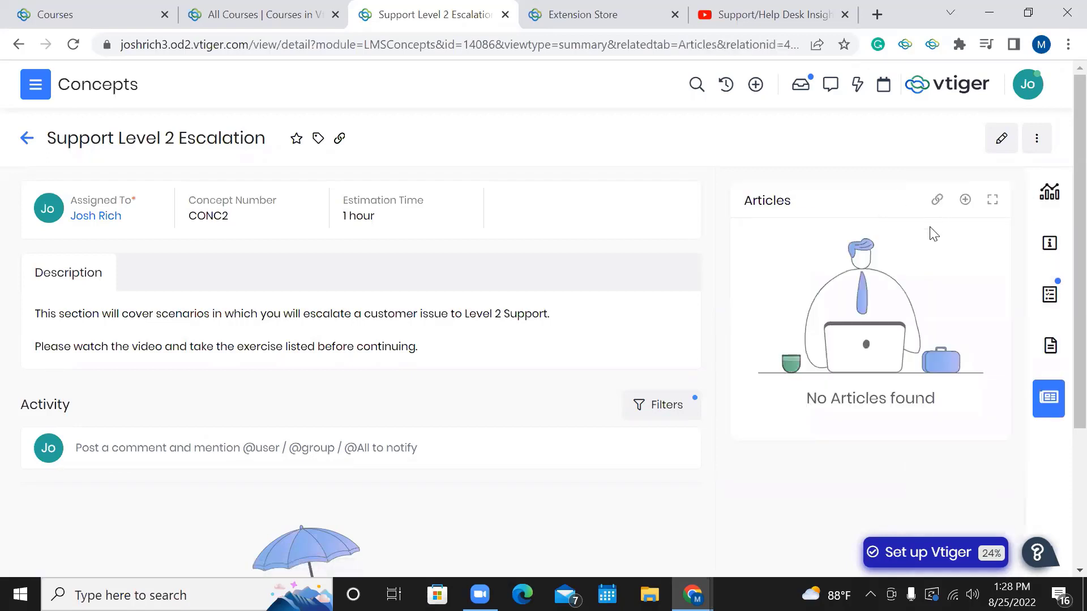
pyautogui.click(1027, 303)
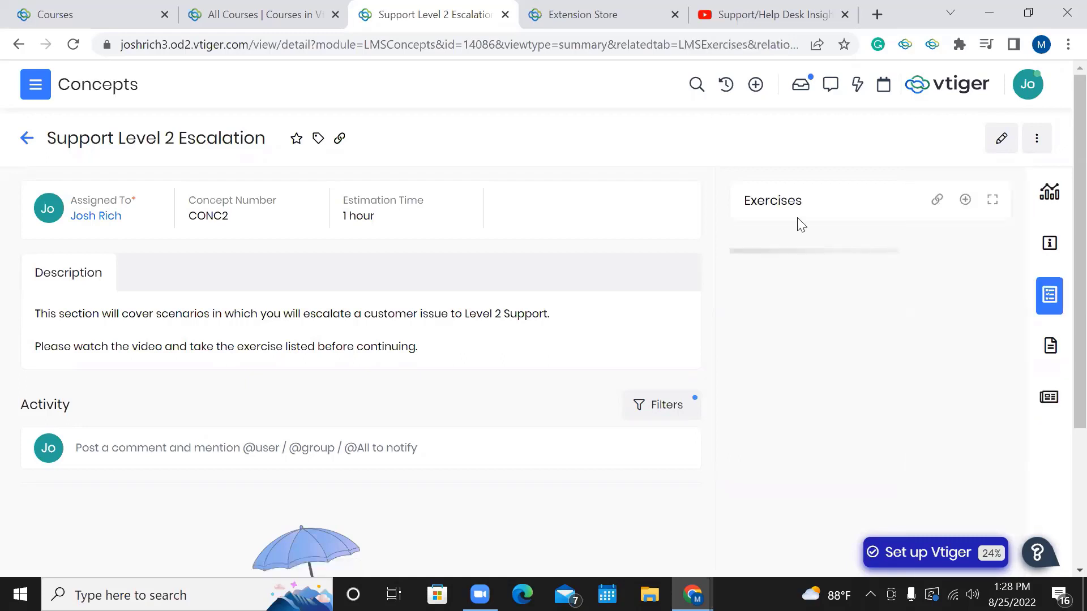
# Open and dismiss the concept's More actions menu.
pyautogui.click(1035, 142)
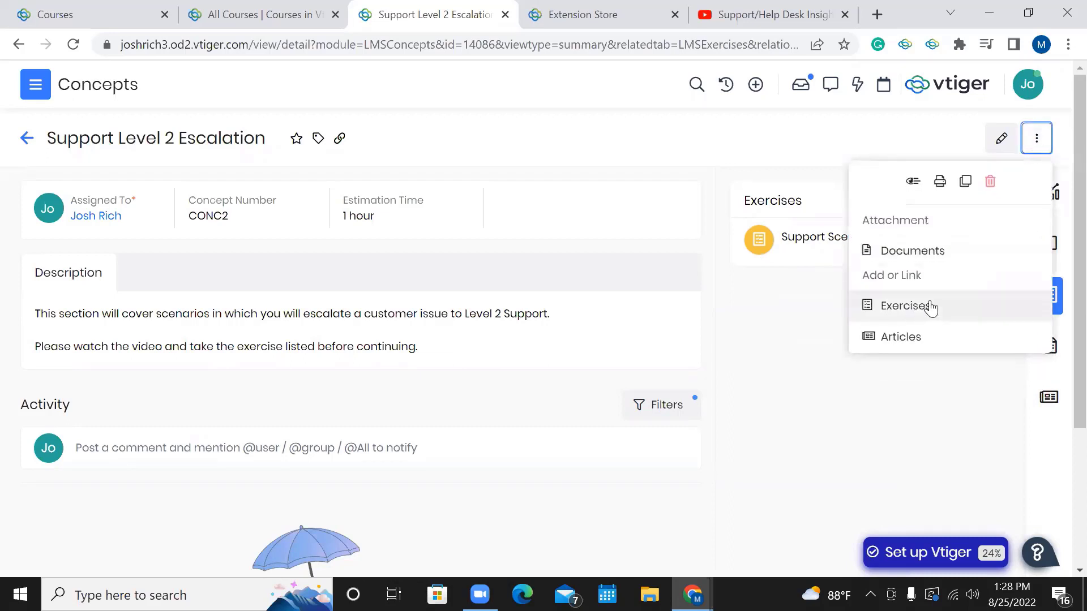
pyautogui.click(787, 287)
pyautogui.moveTo(1060, 306)
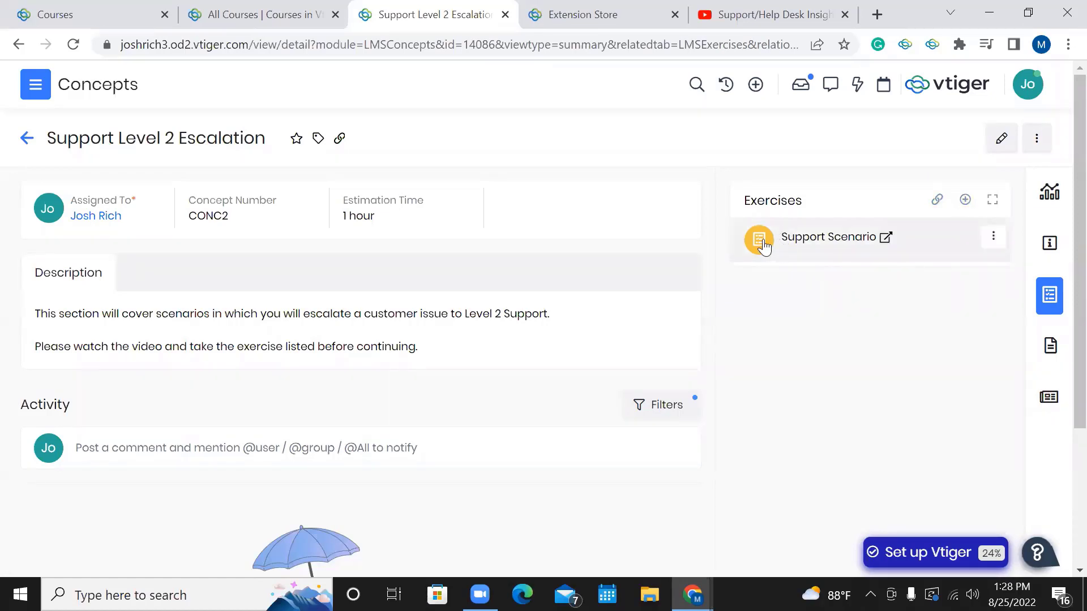
# Open the Support Scenario exercise from the Exercises panel in a new tab.
pyautogui.click(886, 240)
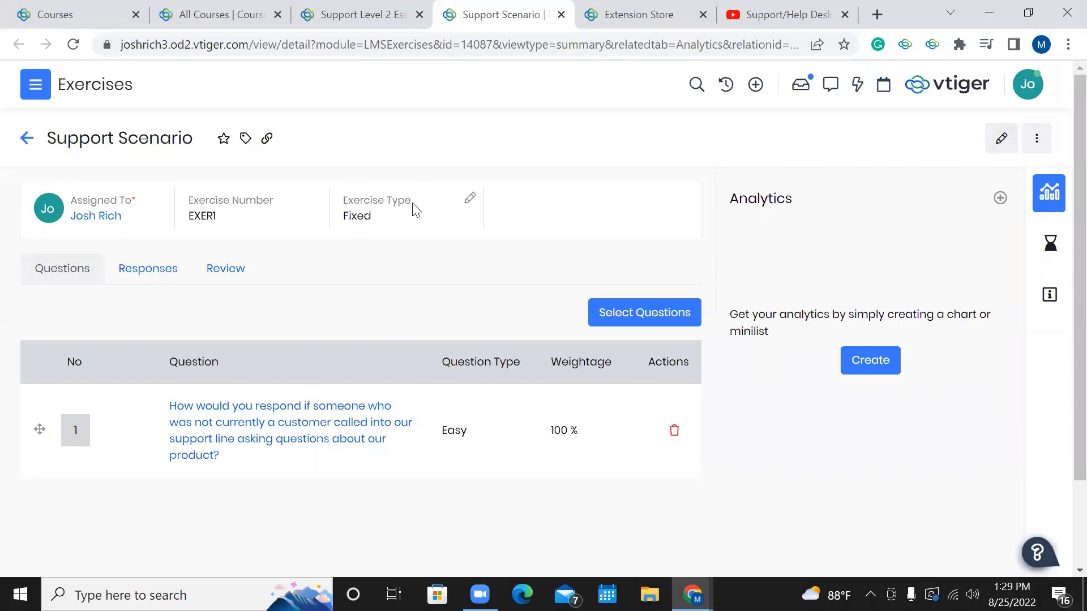
# Edit the Support Scenario exercise and review its 0% pass threshold and Fixed exercise type.
pyautogui.click(1000, 139)
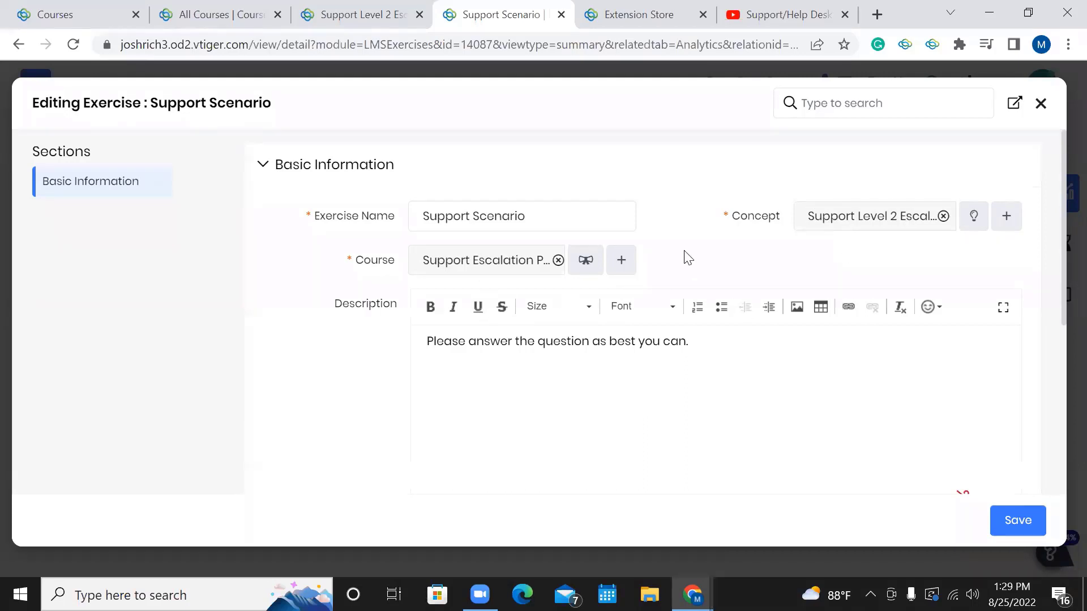
pyautogui.scroll(-2, 718, 262)
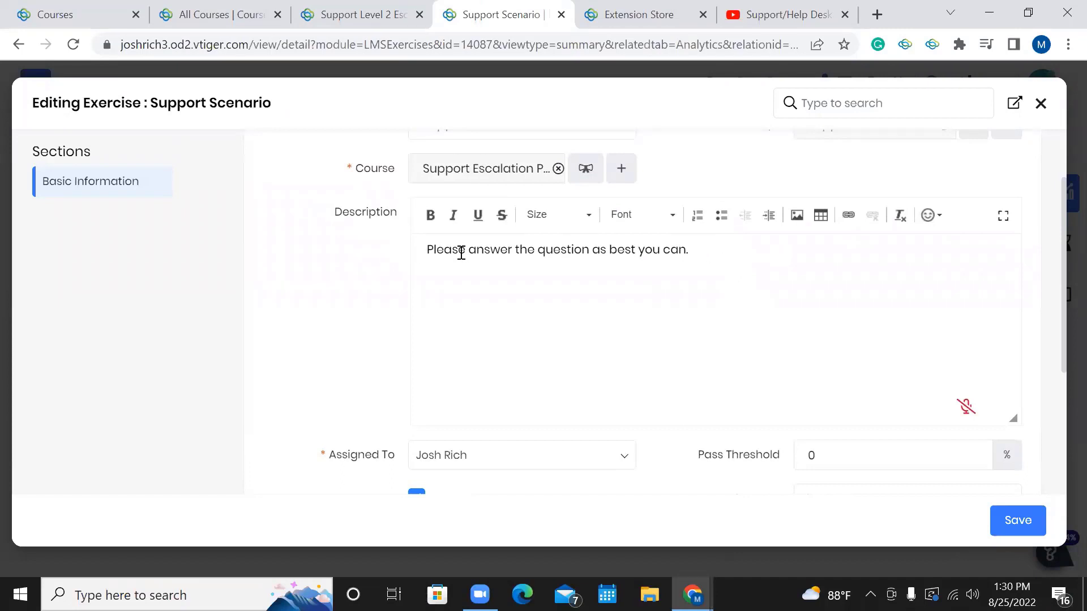
pyautogui.scroll(-1, 675, 288)
pyautogui.scroll(-1, 675, 289)
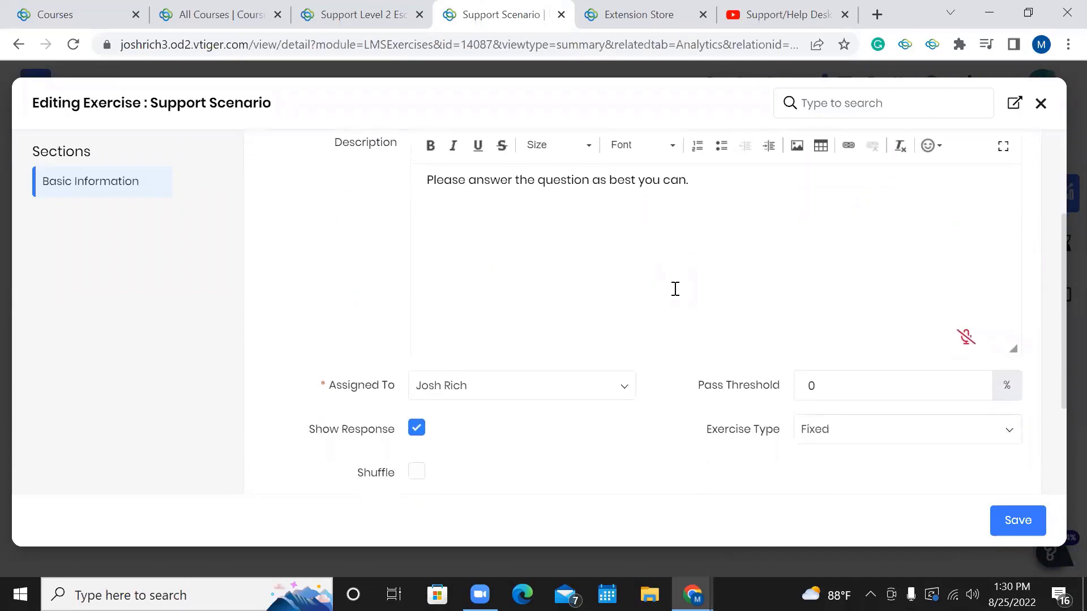
pyautogui.scroll(-3, 675, 289)
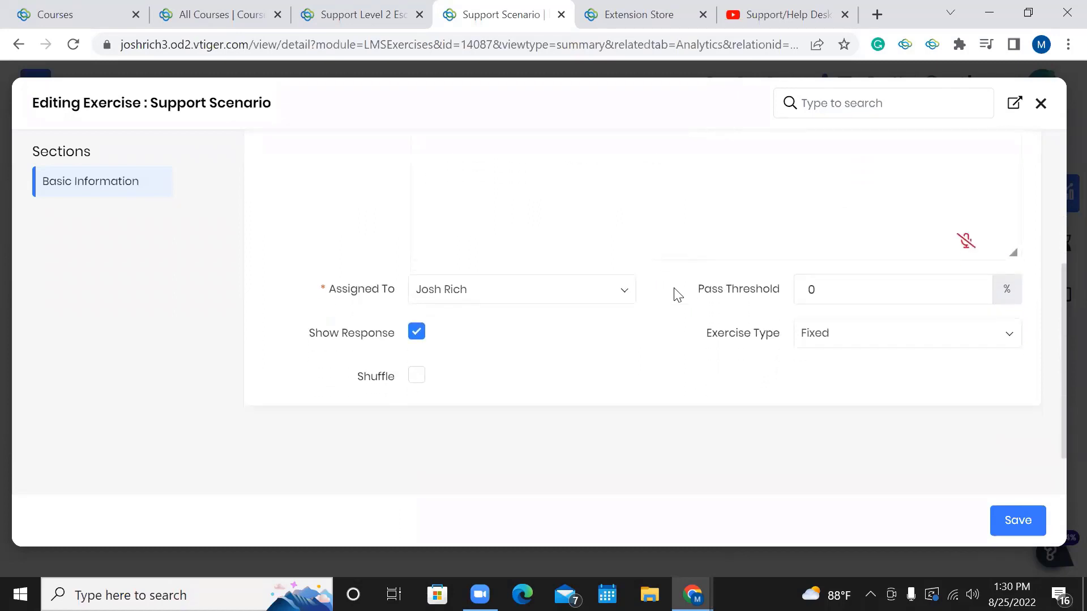
pyautogui.scroll(1, 675, 289)
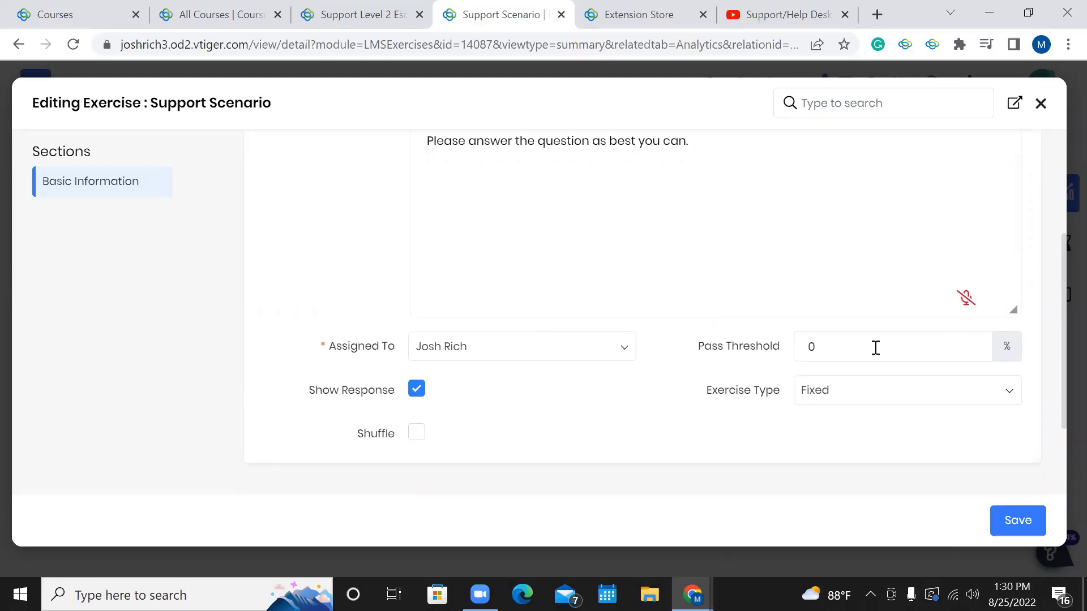
pyautogui.scroll(4, 875, 348)
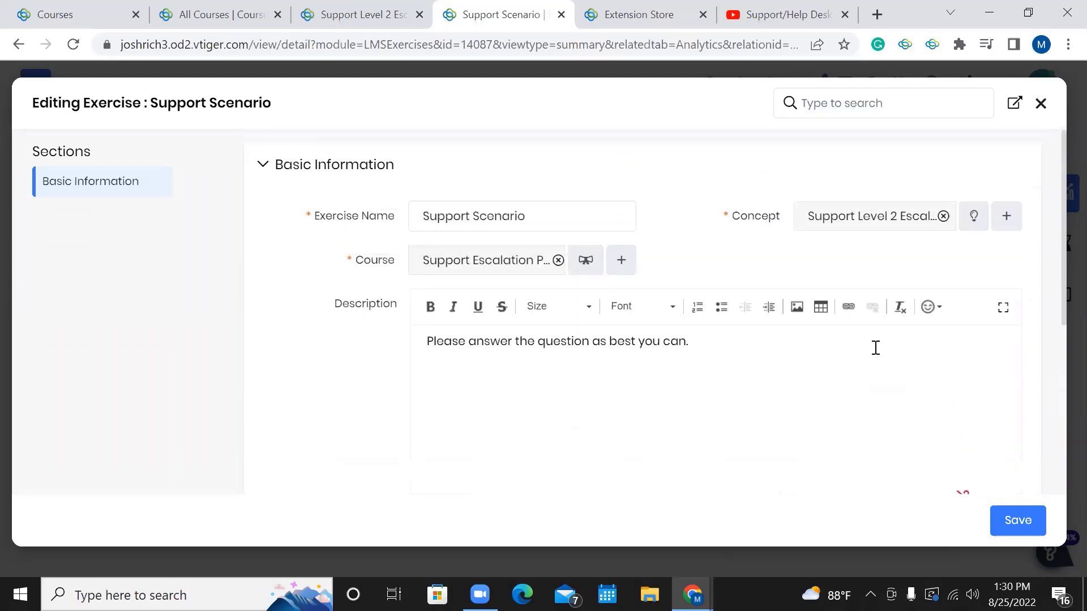
pyautogui.scroll(-5, 875, 348)
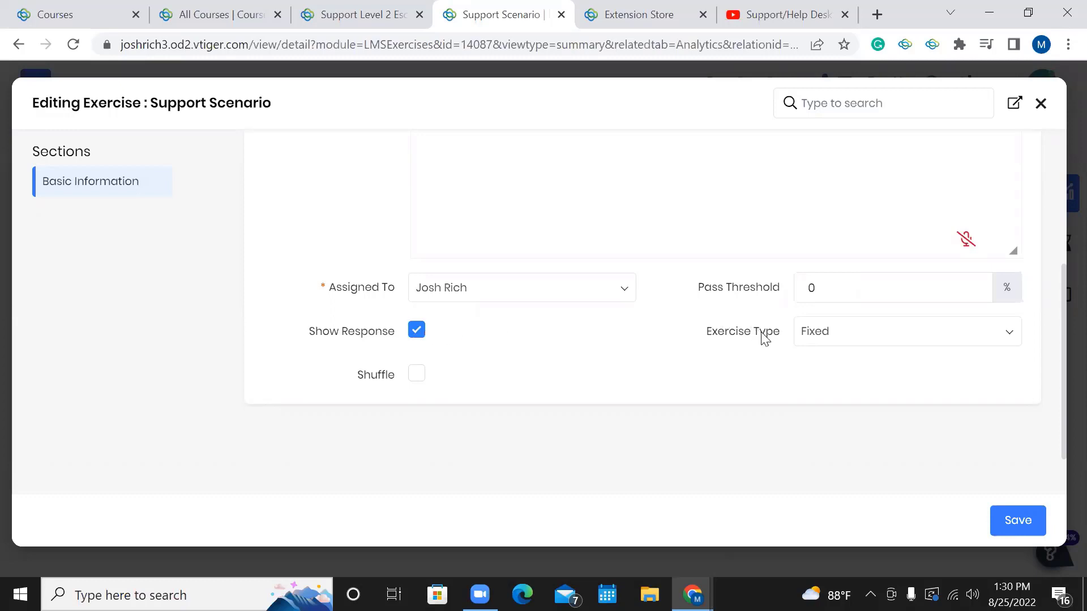
pyautogui.click(834, 339)
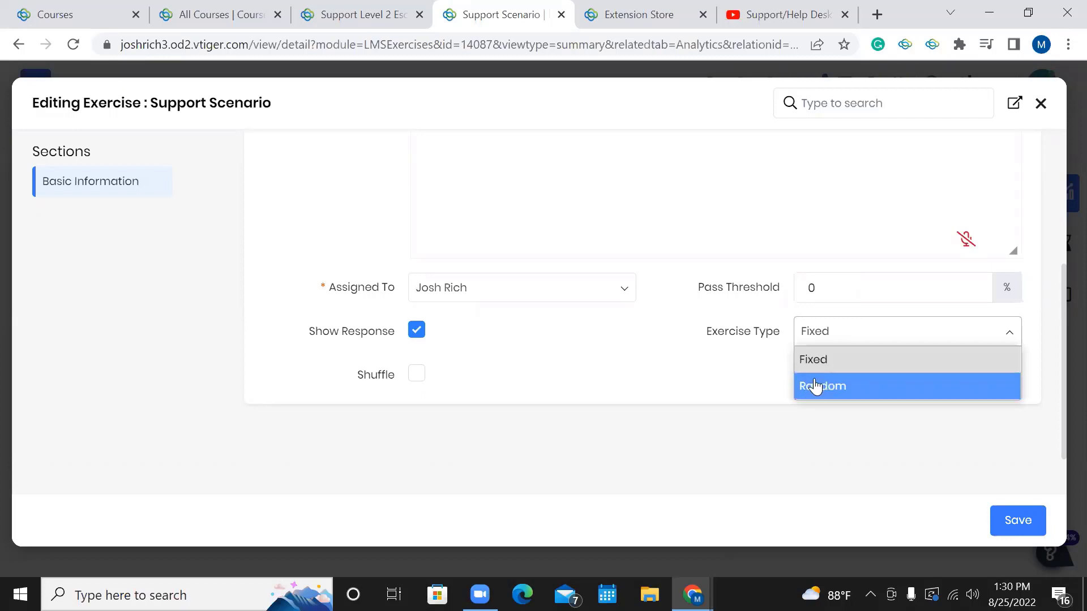
pyautogui.click(593, 391)
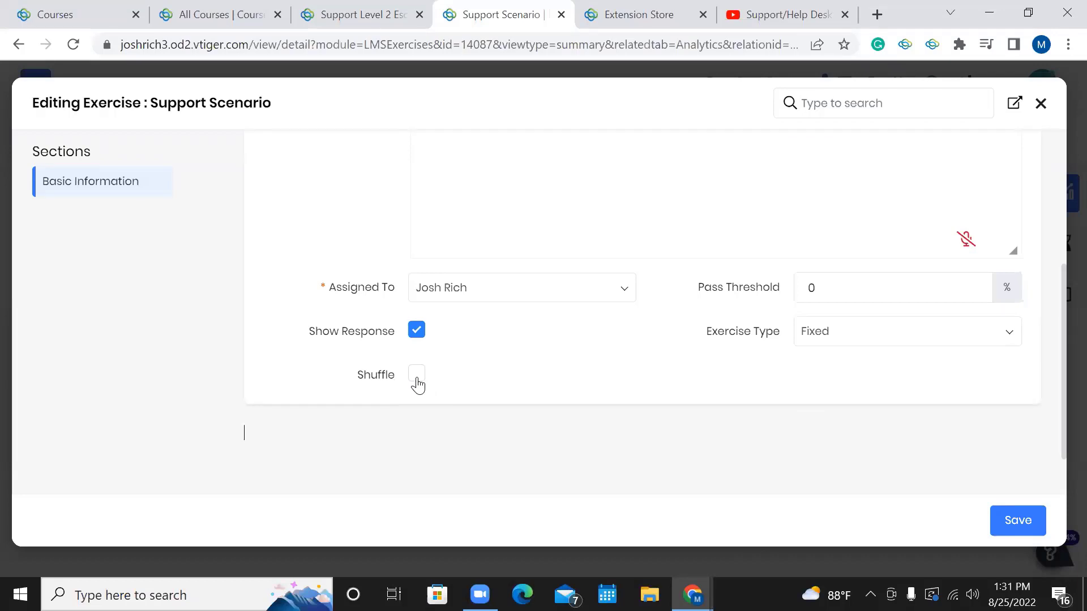
pyautogui.scroll(3, 418, 386)
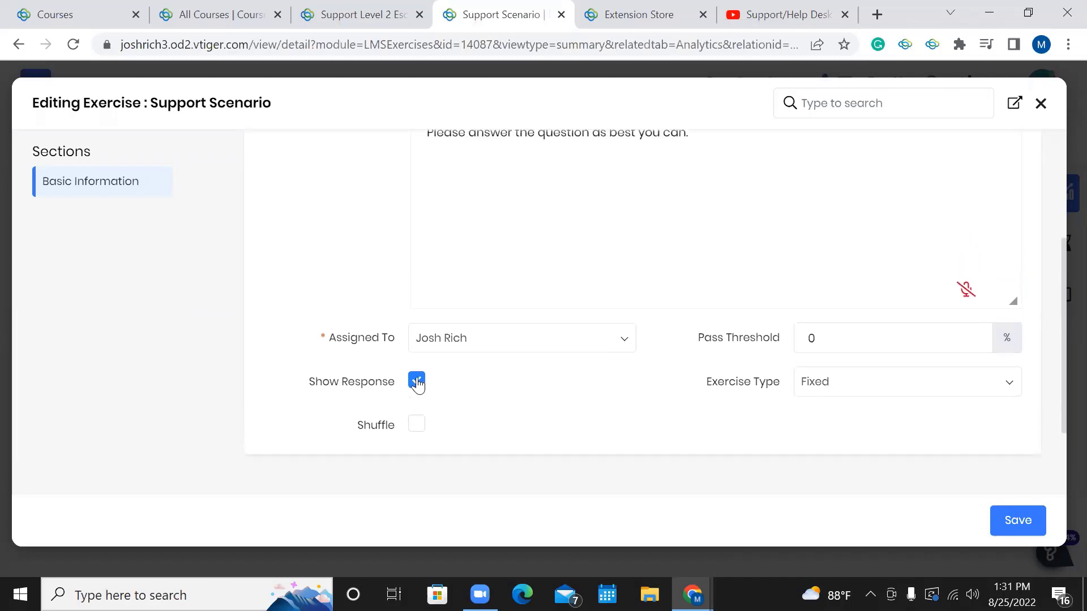
pyautogui.scroll(-3, 418, 386)
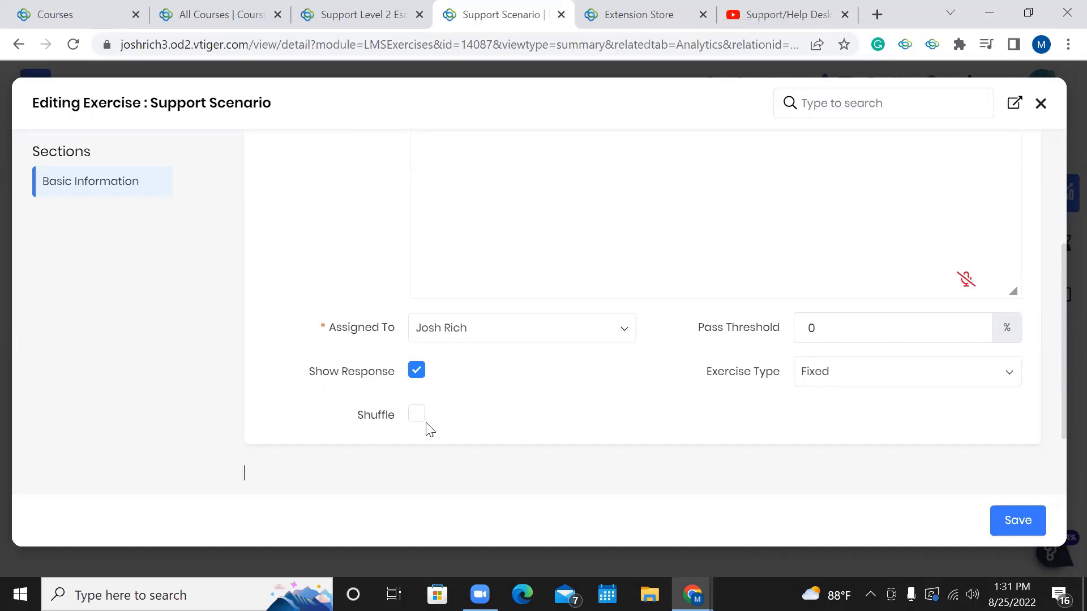
pyautogui.scroll(3, 430, 431)
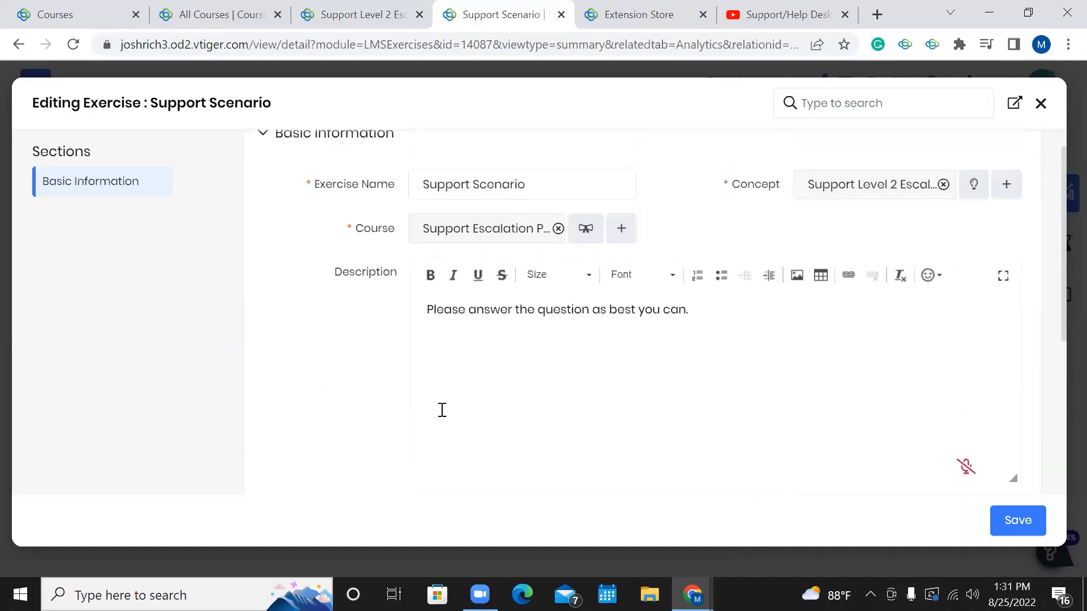
pyautogui.scroll(-4, 442, 410)
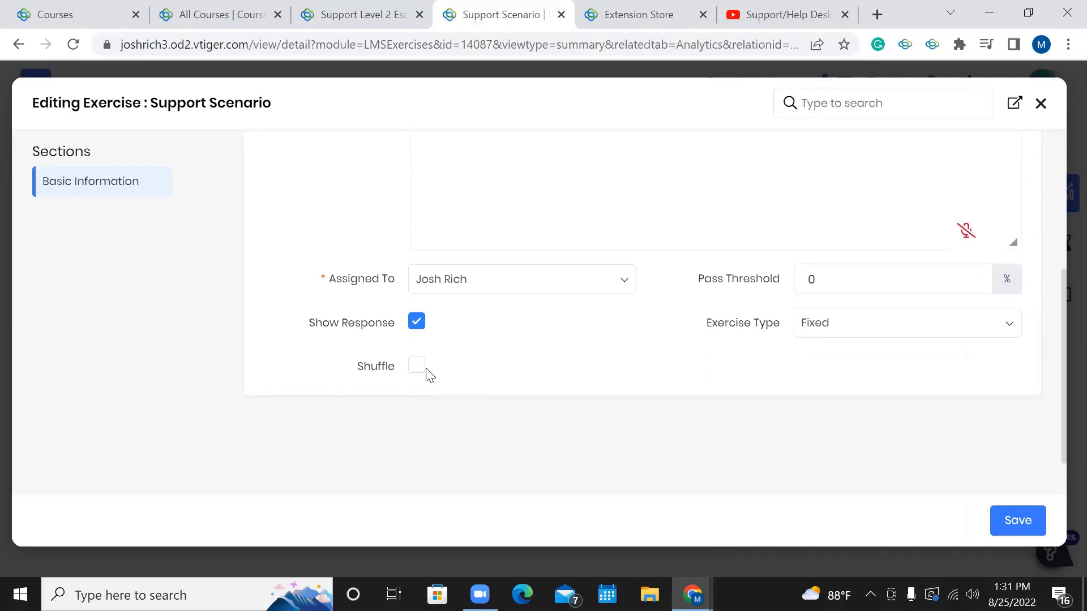
pyautogui.scroll(5, 511, 367)
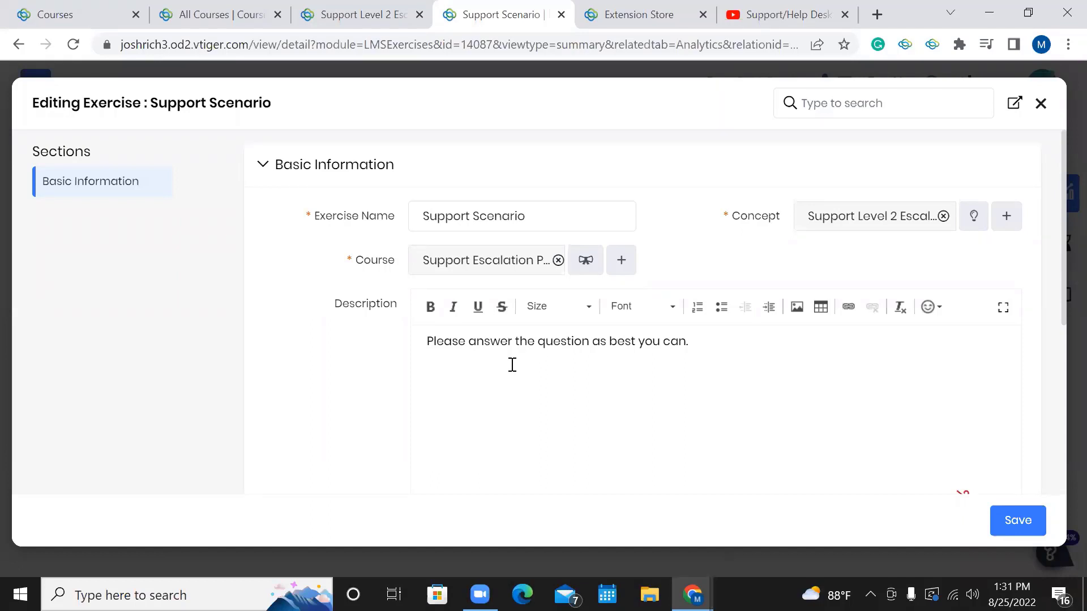
# Close the exercise edit form and open Select Questions to link questions to Support Scenario.
pyautogui.click(1039, 110)
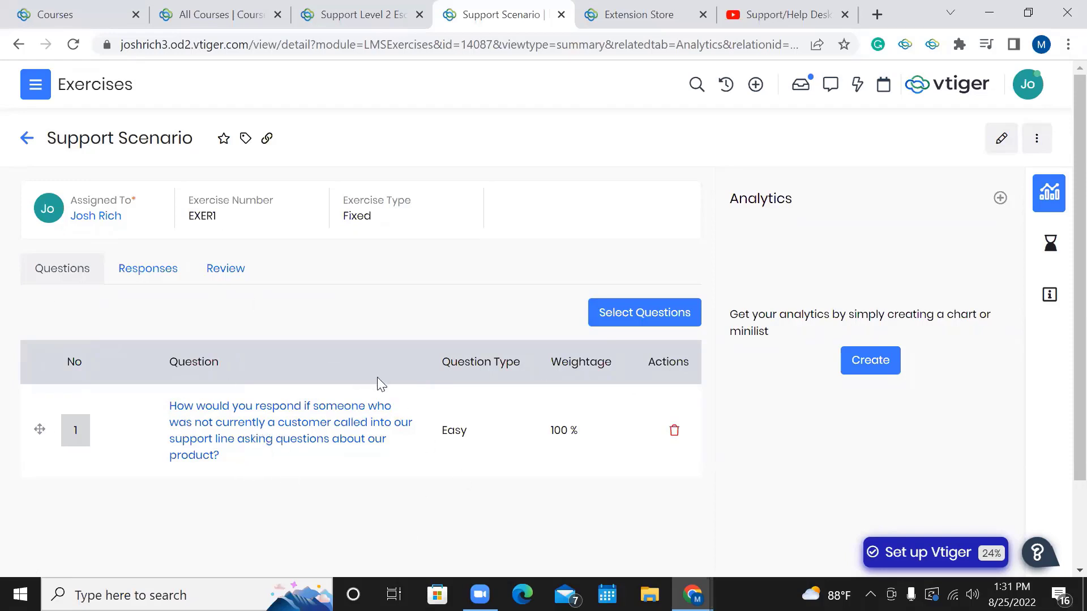
pyautogui.click(610, 316)
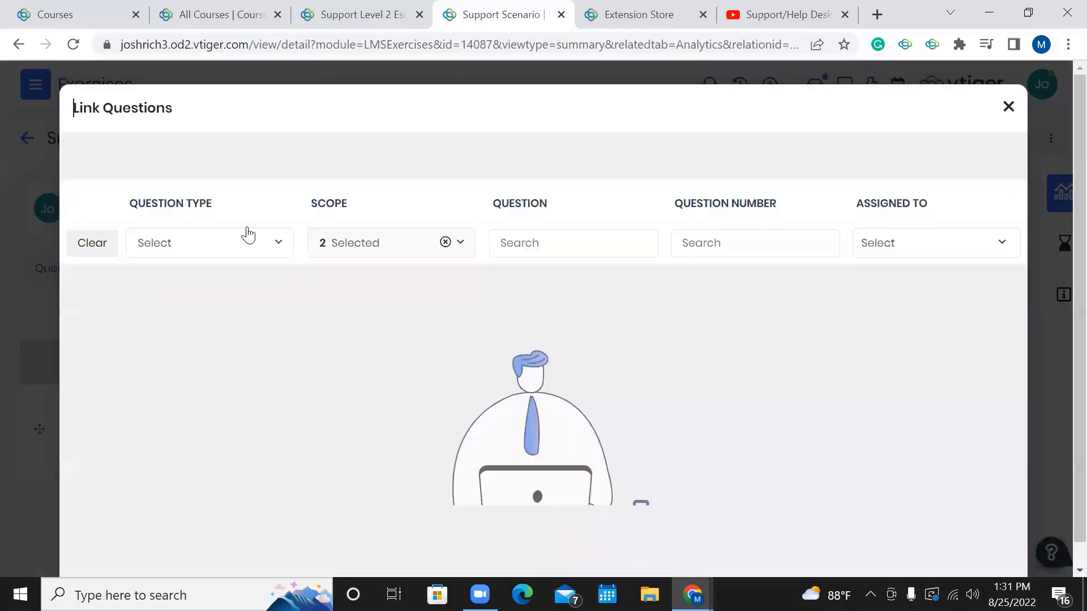
# Clear the Link Questions filters to list the Dropdown, Textarea and Radio questions.
pyautogui.click(93, 242)
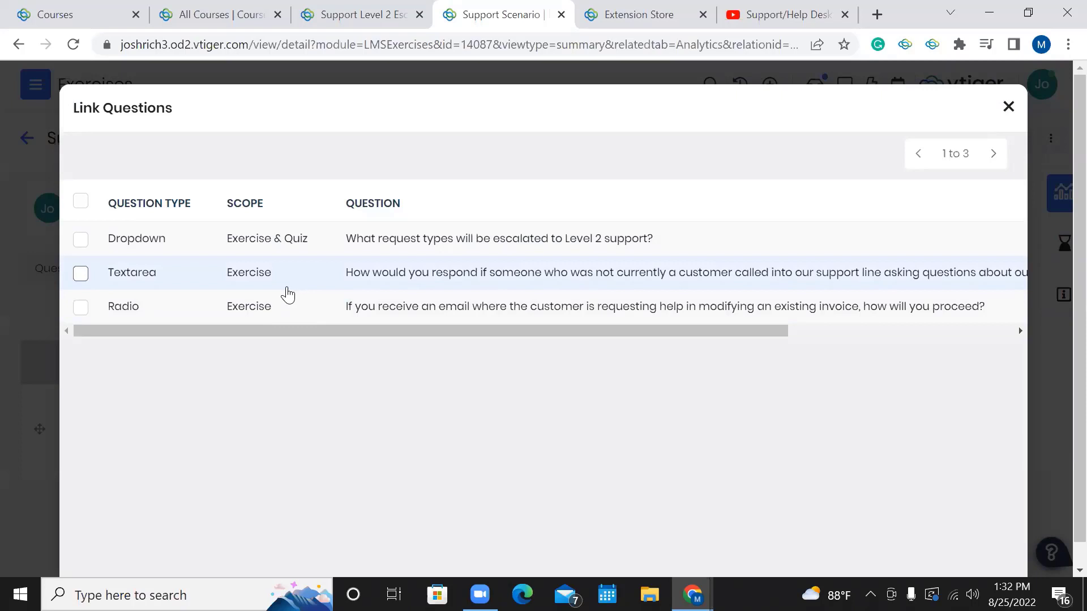
pyautogui.click(1008, 109)
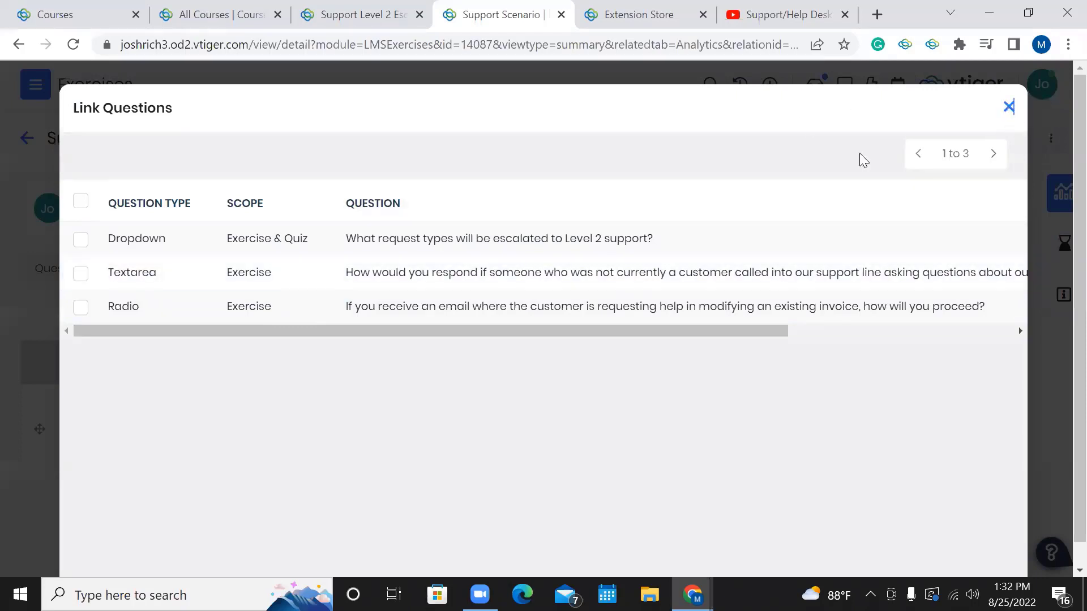
pyautogui.scroll(-1, 355, 297)
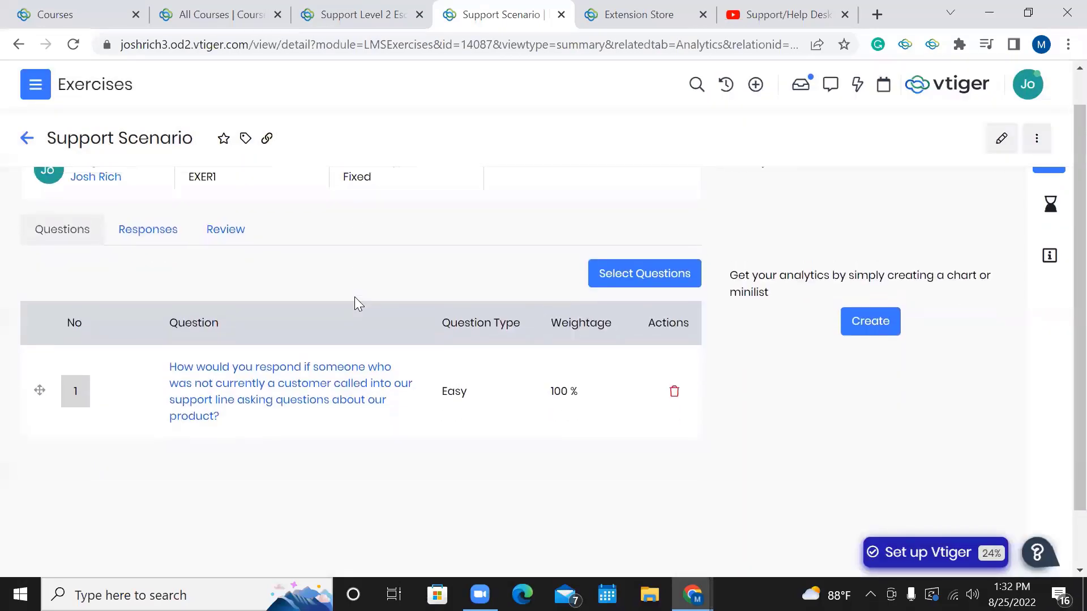
pyautogui.scroll(1, 355, 297)
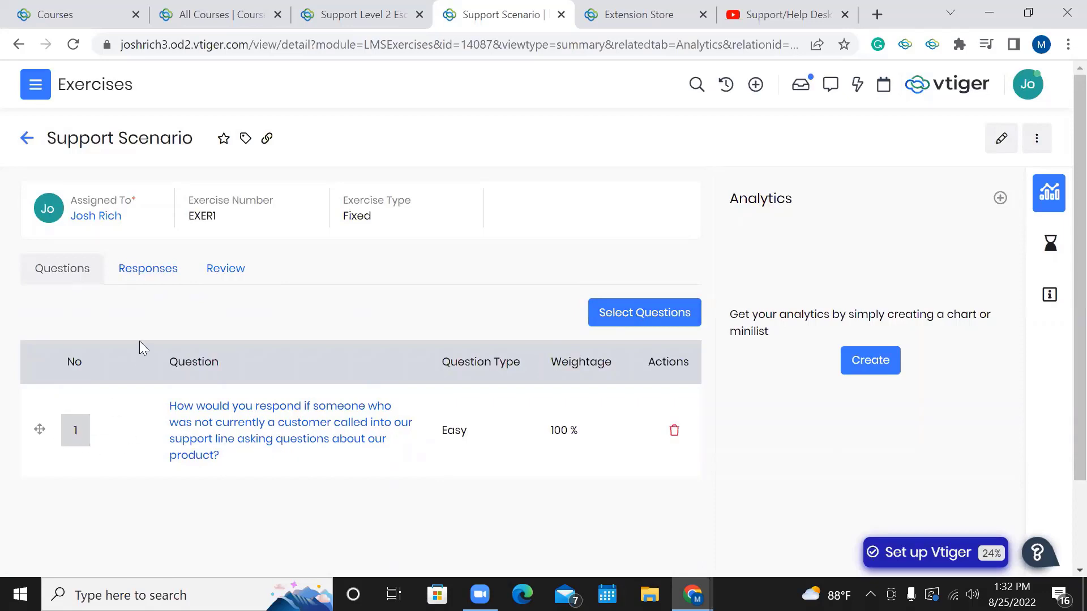
pyautogui.scroll(-1, 140, 341)
pyautogui.scroll(1, 69, 412)
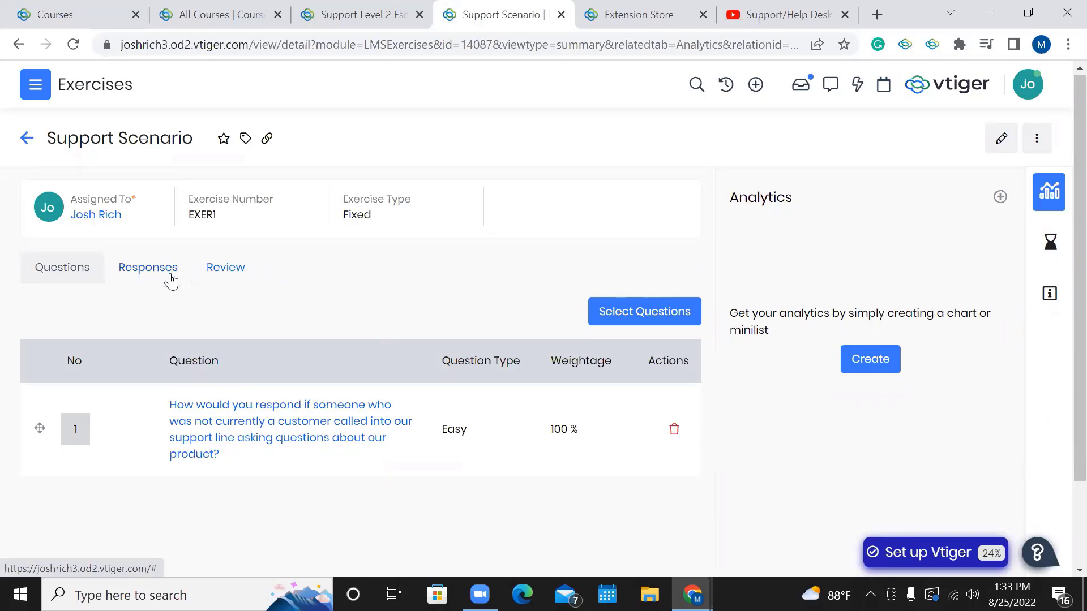
# View the Support Scenario responses, then its Review list with two Need To Review submissions.
pyautogui.click(138, 277)
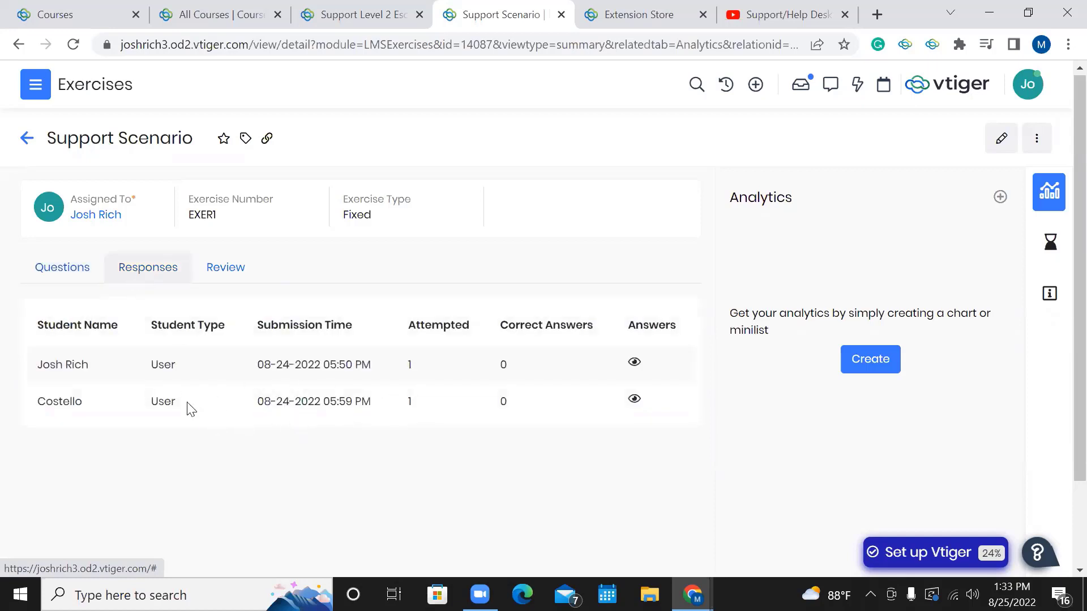
pyautogui.moveTo(177, 403); pyautogui.dragTo(204, 405)
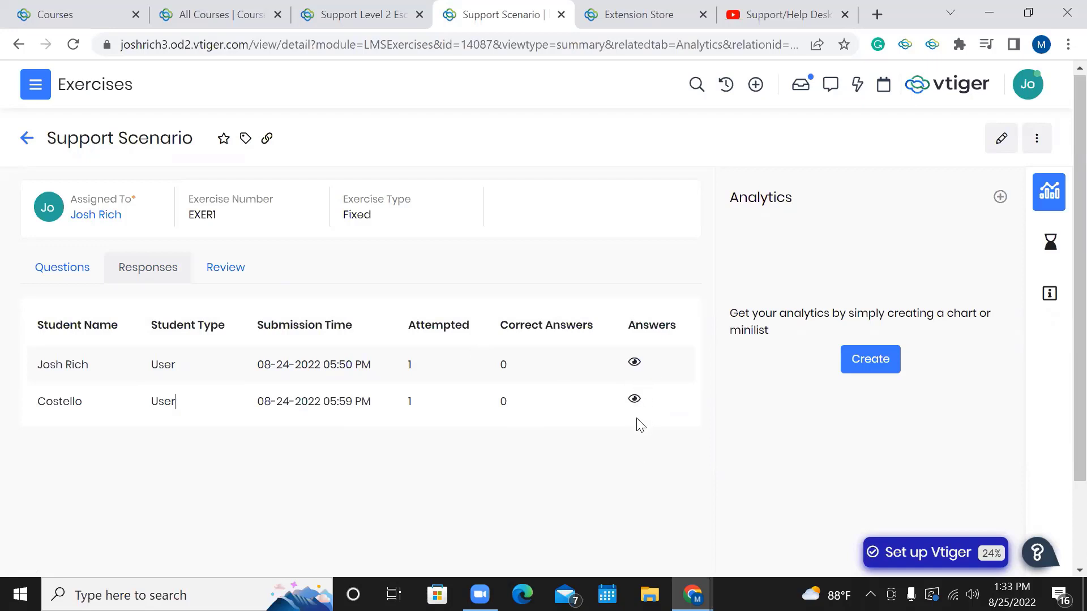
pyautogui.click(207, 274)
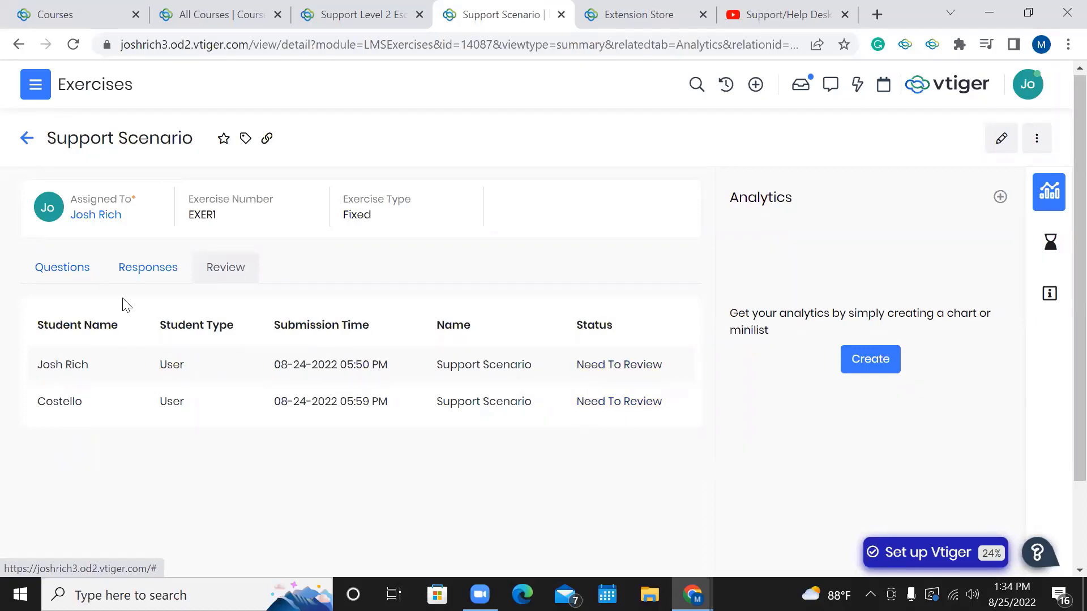
# Return to the exercise's Questions list showing one Easy question weighted 100 %.
pyautogui.click(74, 282)
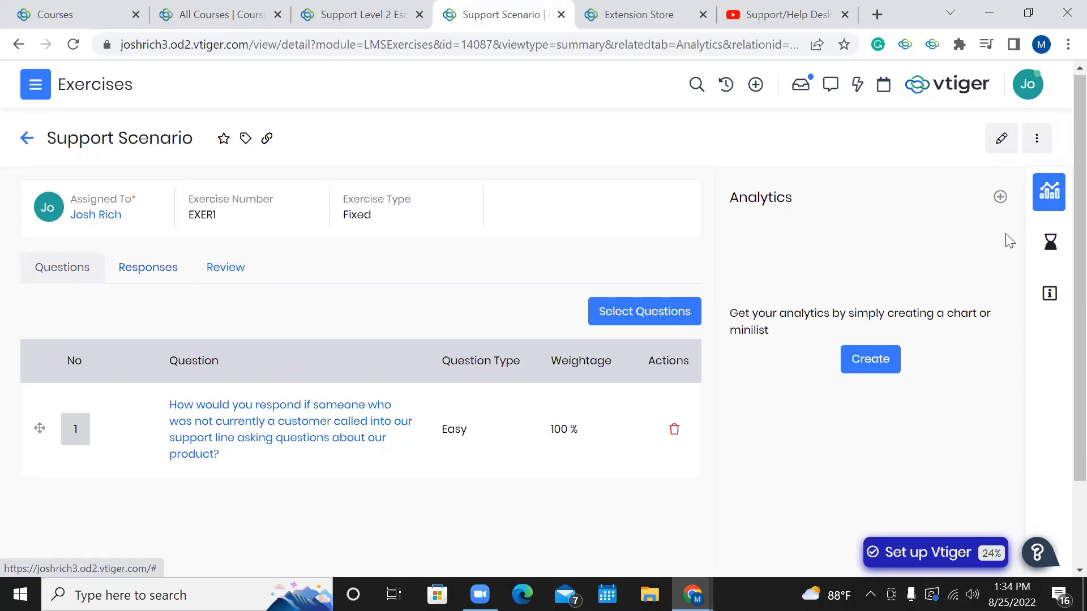
# Show the Support Scenario Activity panel, which reports no activities found.
pyautogui.moveTo(1055, 252)
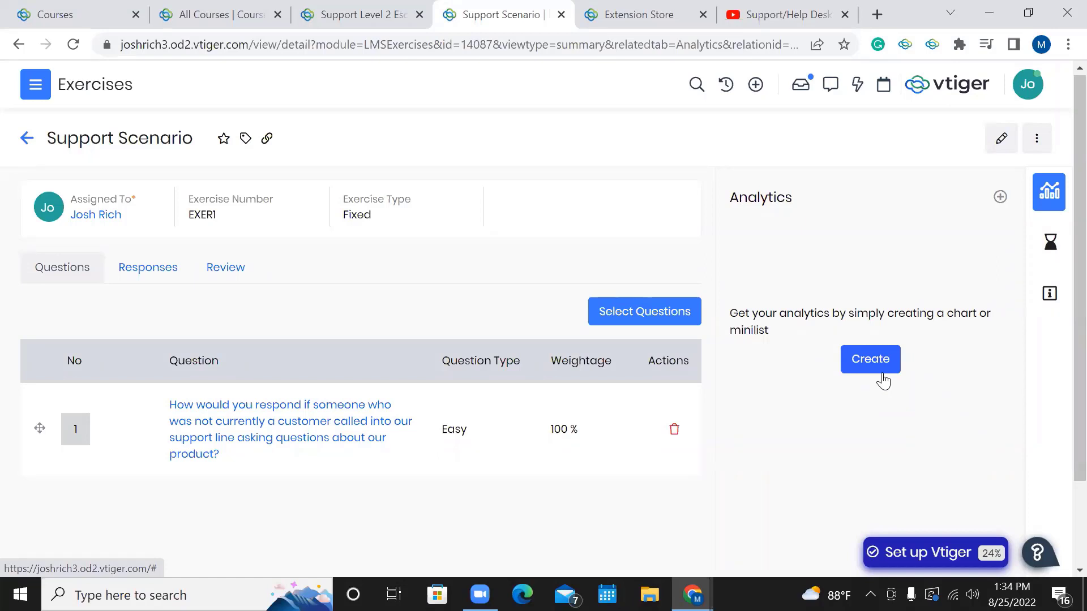
pyautogui.click(1044, 258)
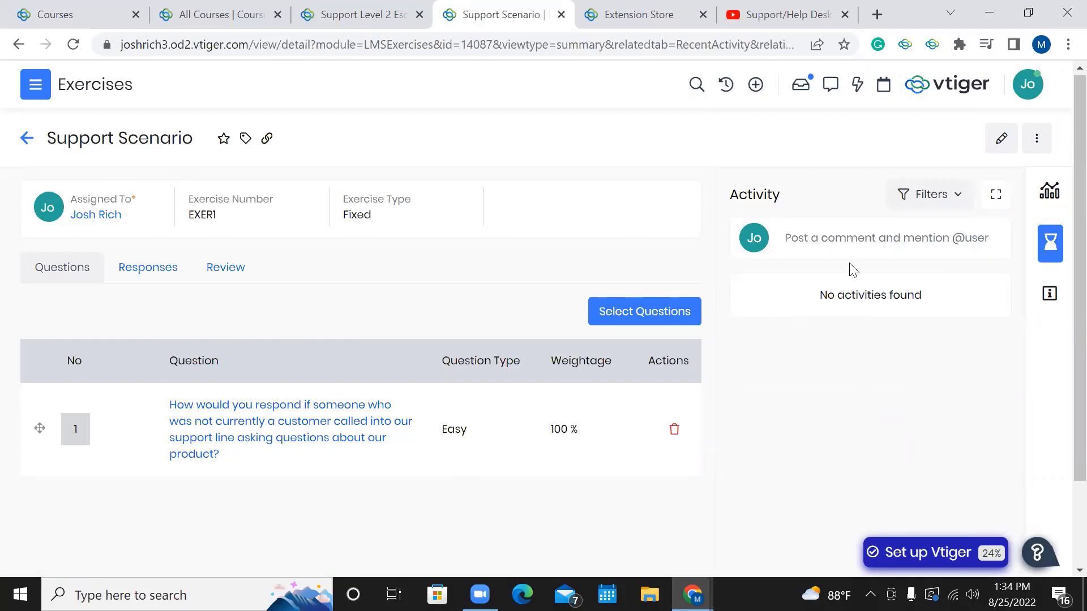
# Dismiss the comment editor unposted and review the exercise's Details fields, including concept Support Level 2 Escalation.
pyautogui.click(858, 248)
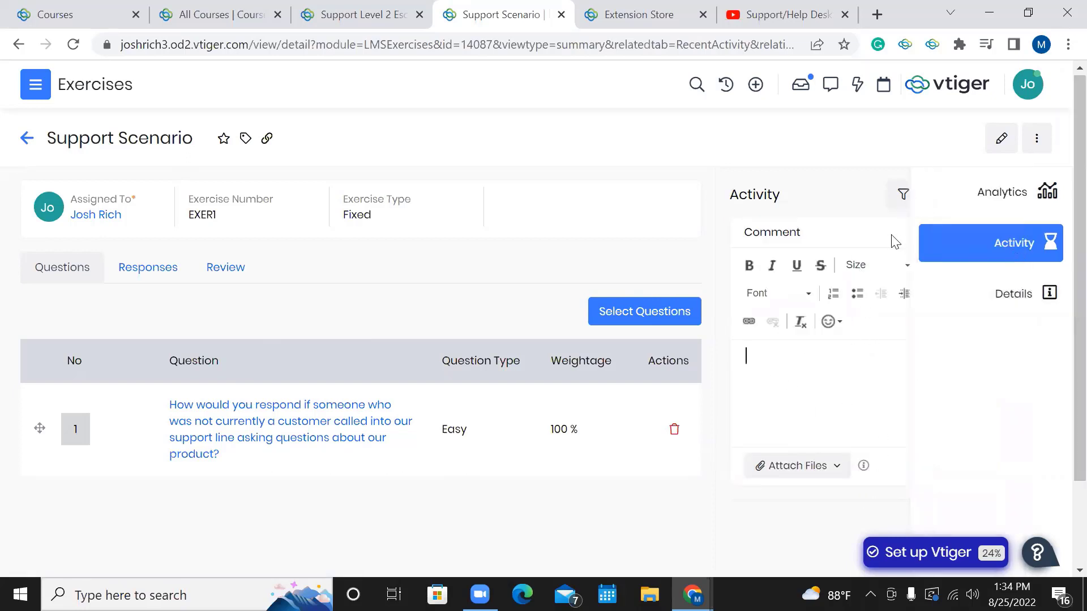
pyautogui.click(992, 233)
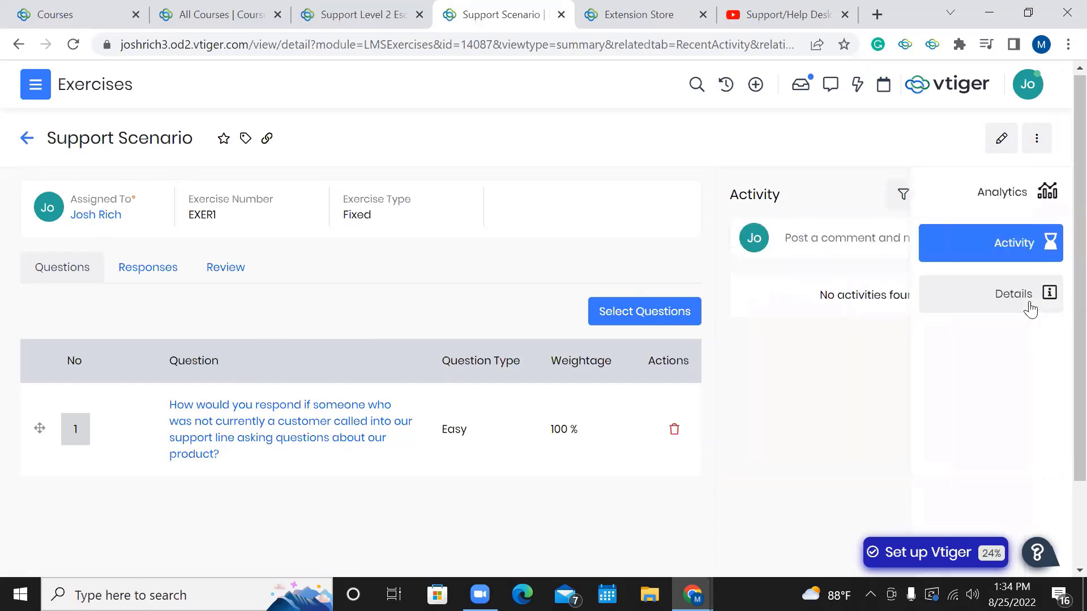
pyautogui.click(1034, 306)
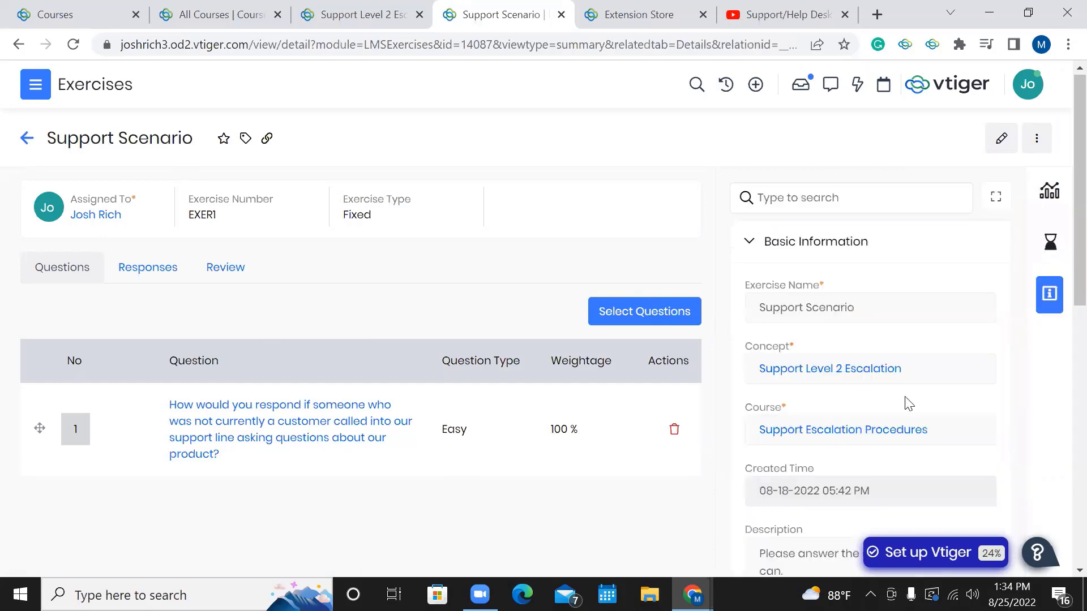
pyautogui.scroll(-10, 905, 399)
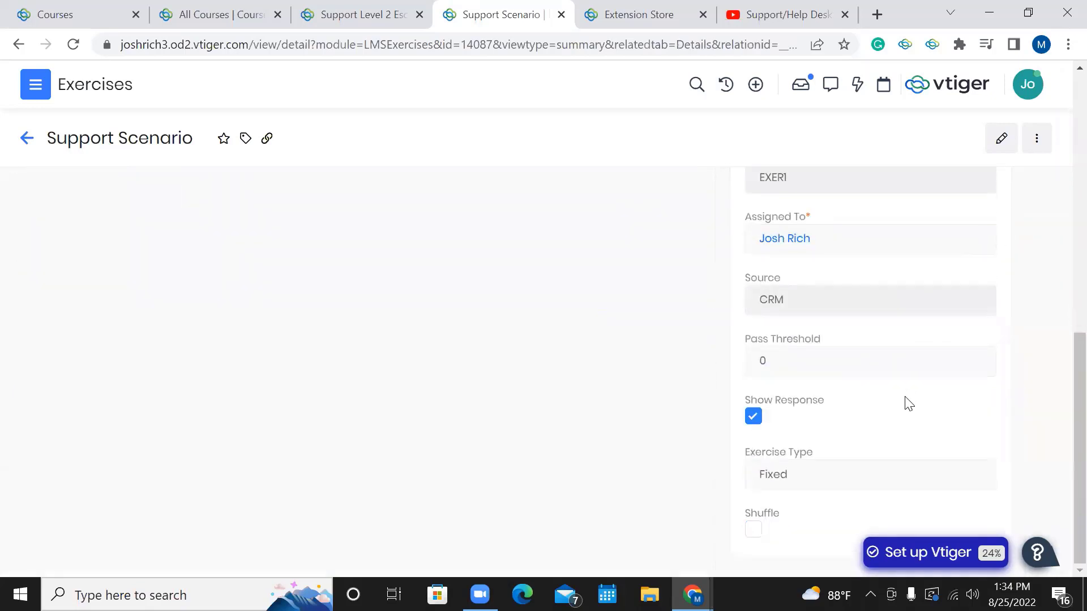
pyautogui.scroll(10, 908, 403)
pyautogui.scroll(-3, 804, 435)
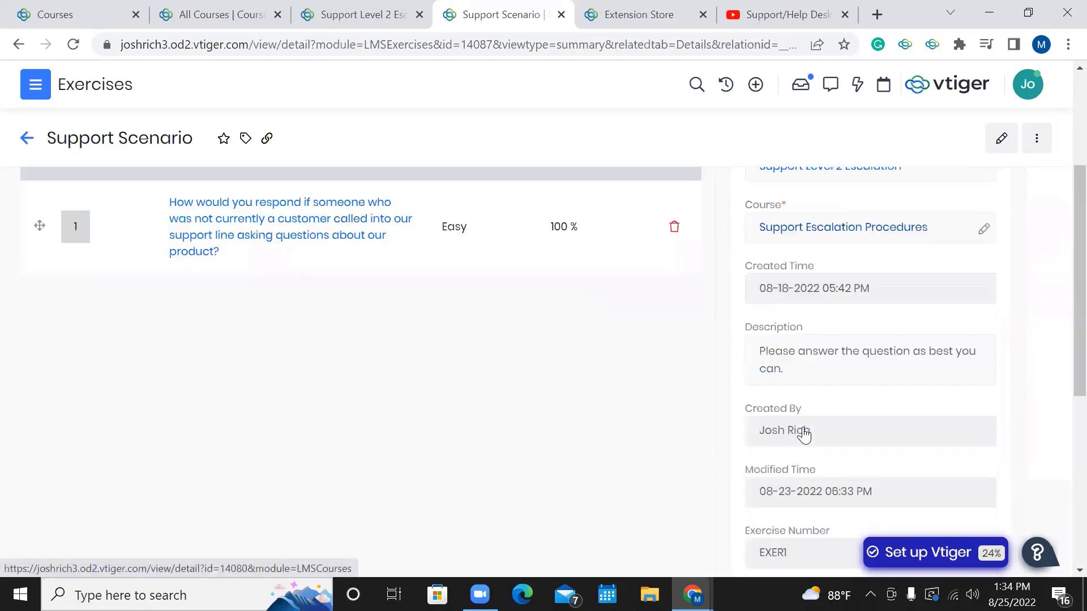
pyautogui.scroll(3, 804, 434)
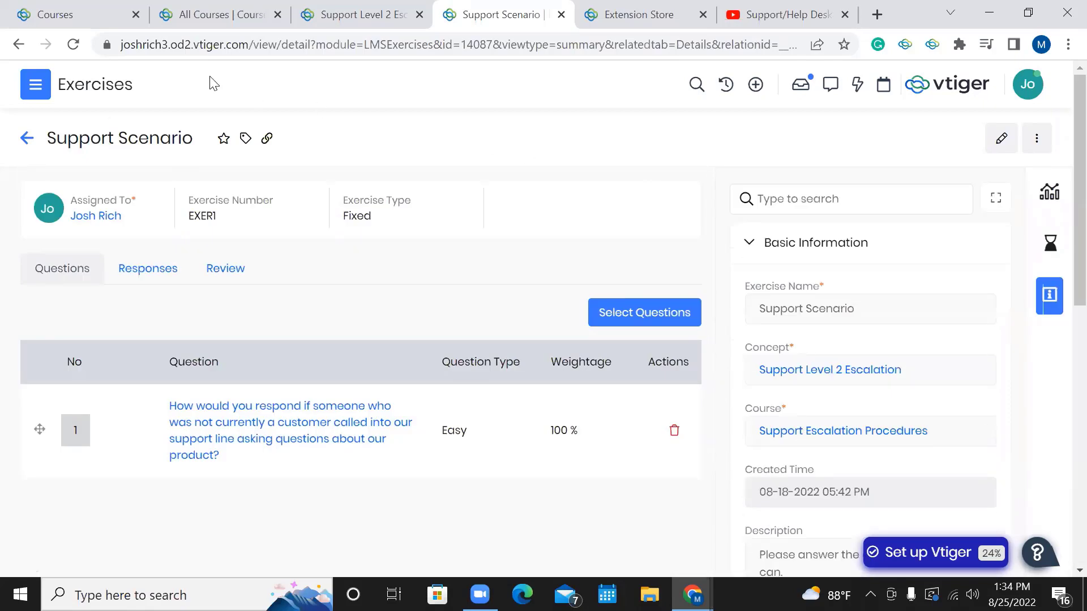
# Go to LMS > Questions and open QUES9, 'What request types will be escalated to Level 2 support?'.
pyautogui.click(36, 85)
pyautogui.scroll(-3, 73, 449)
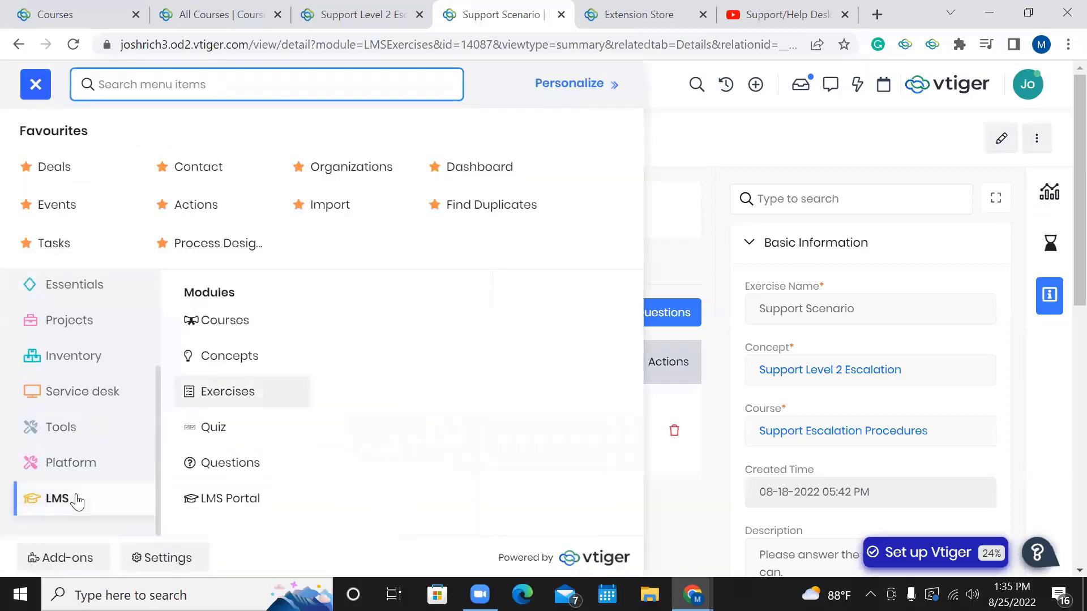
pyautogui.click(242, 475)
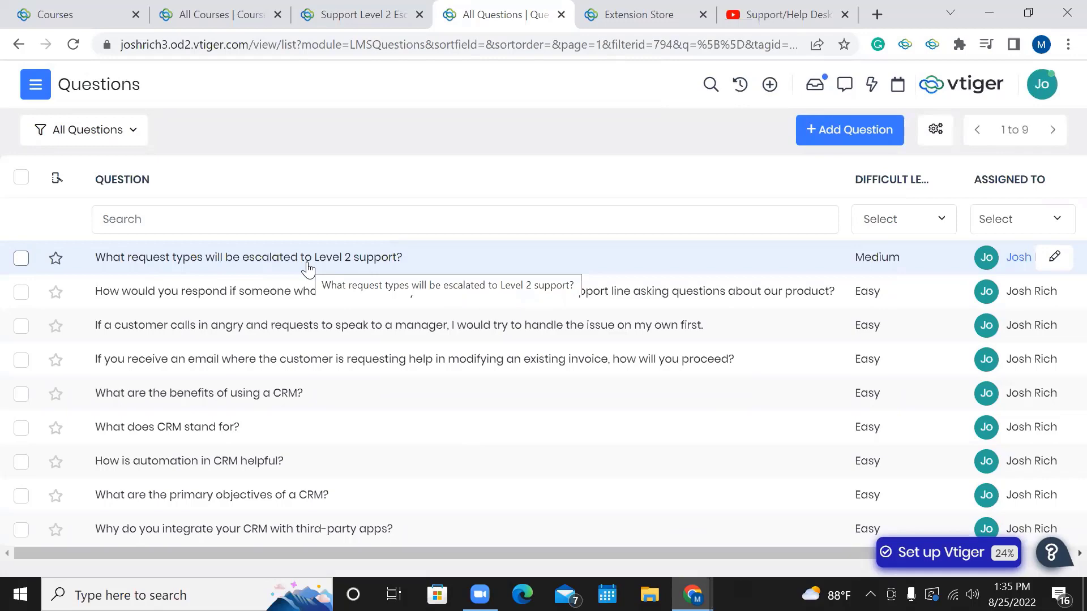
pyautogui.hscroll(5, 307, 266)
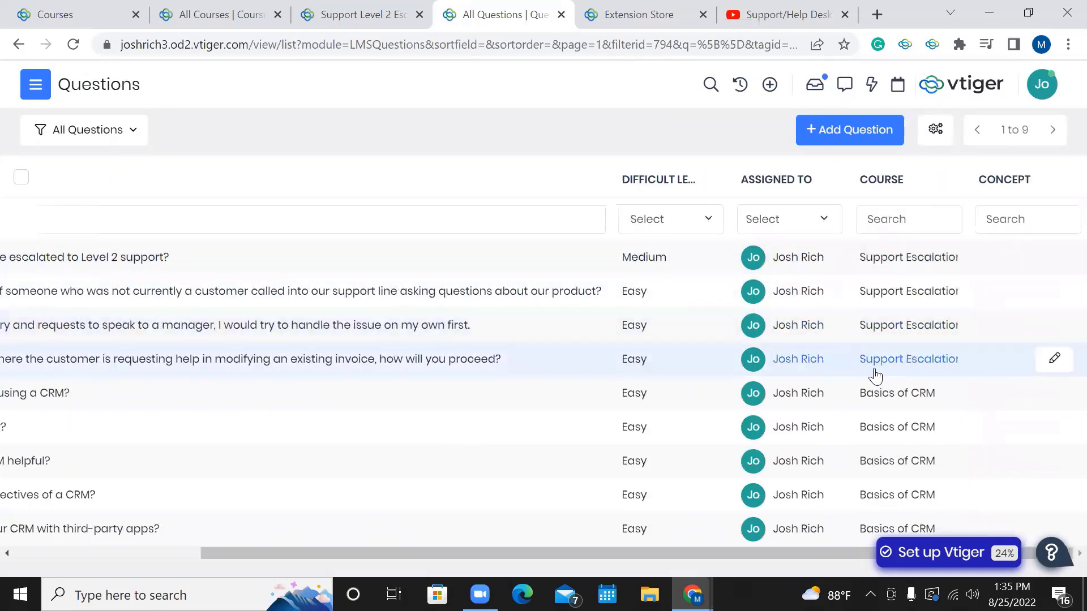
pyautogui.hscroll(-5, 735, 310)
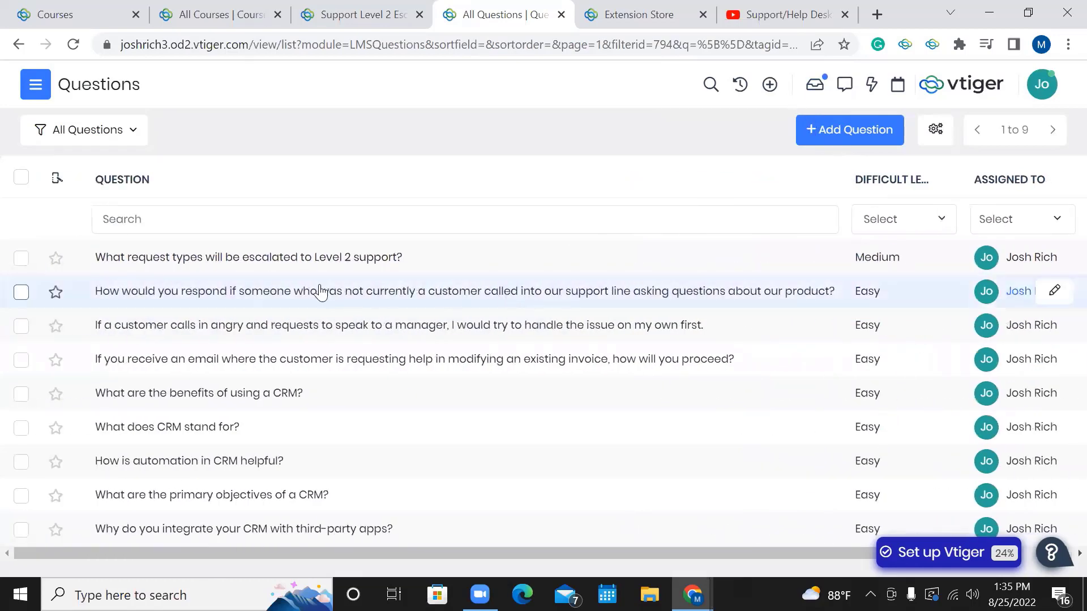
pyautogui.click(447, 276)
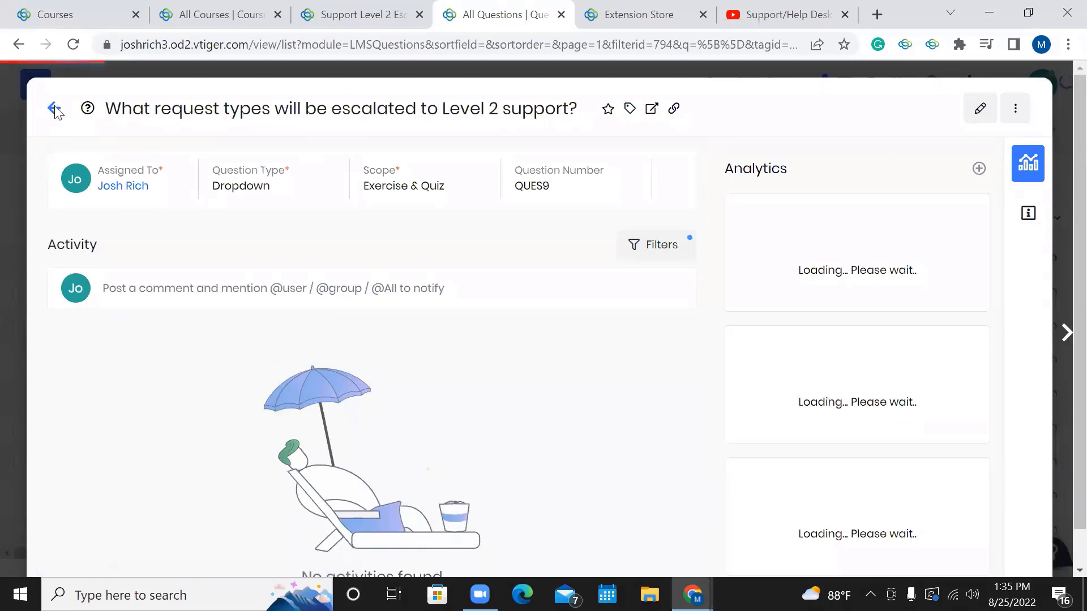
# Close the question record and open a blank Add Question form.
pyautogui.click(54, 109)
pyautogui.click(831, 130)
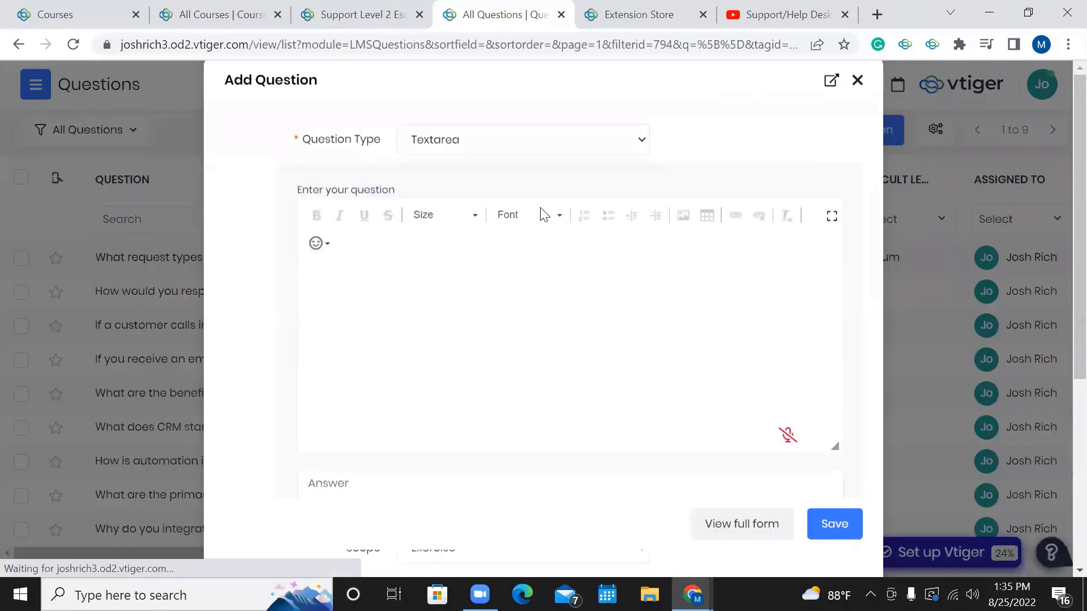
pyautogui.scroll(-5, 566, 187)
pyautogui.scroll(5, 566, 185)
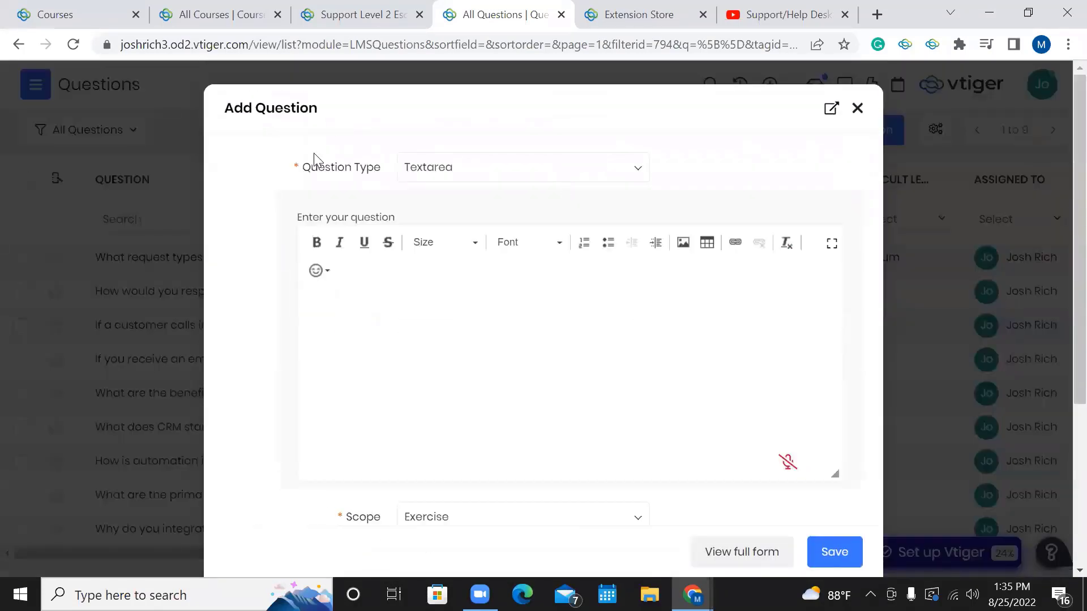
pyautogui.click(857, 109)
pyautogui.click(854, 134)
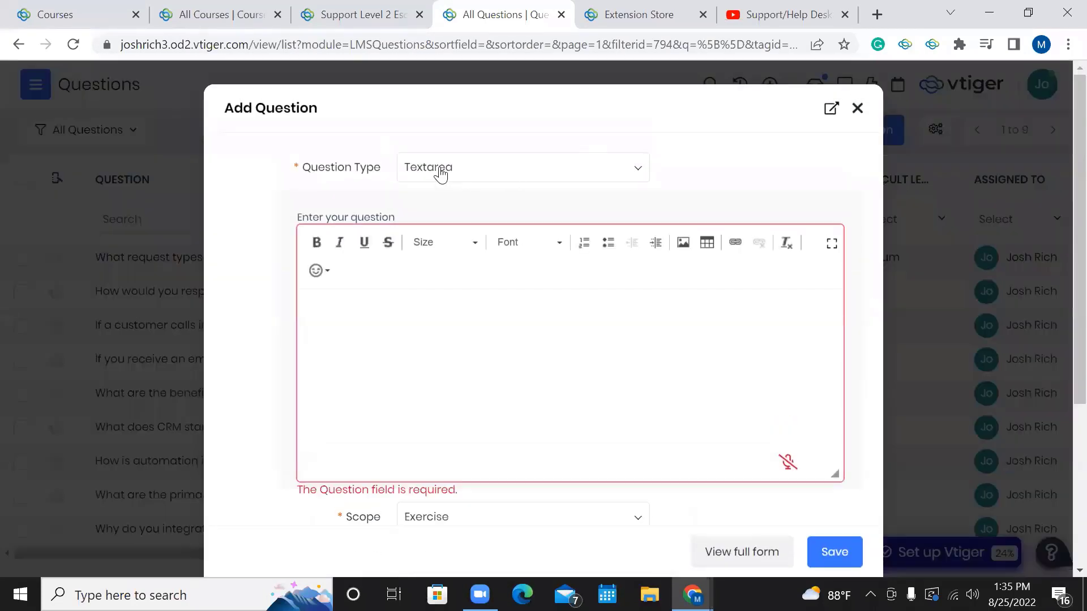
# List the question types: Textarea, Radio, Checkbox, Dropdown, AgreeDisagree, File Upload.
pyautogui.click(441, 175)
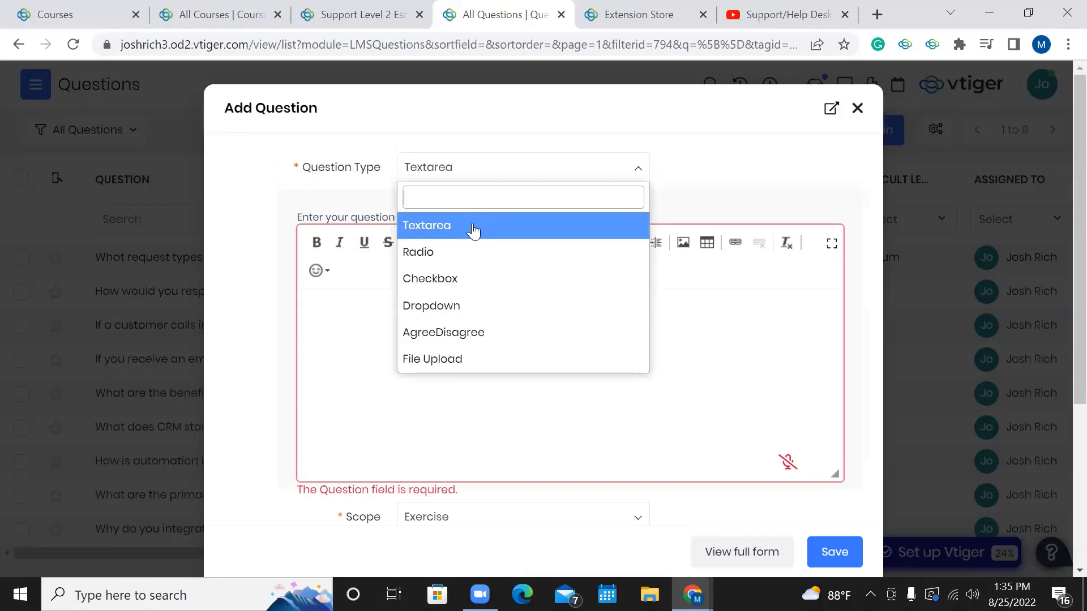
pyautogui.write('a\\')
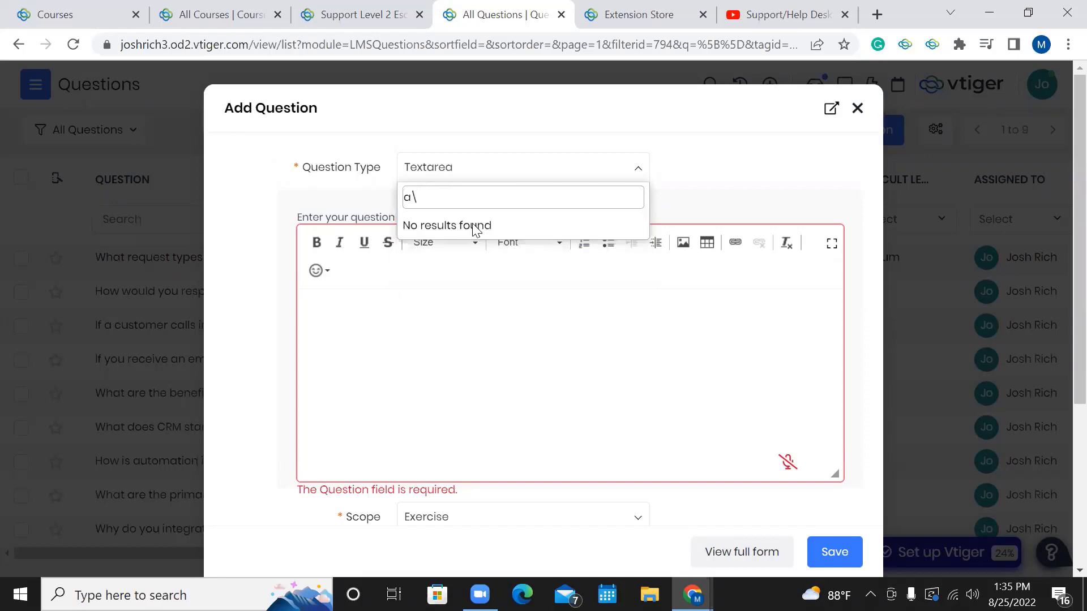
pyautogui.press('BackSpace')
pyautogui.press('BackSpace')
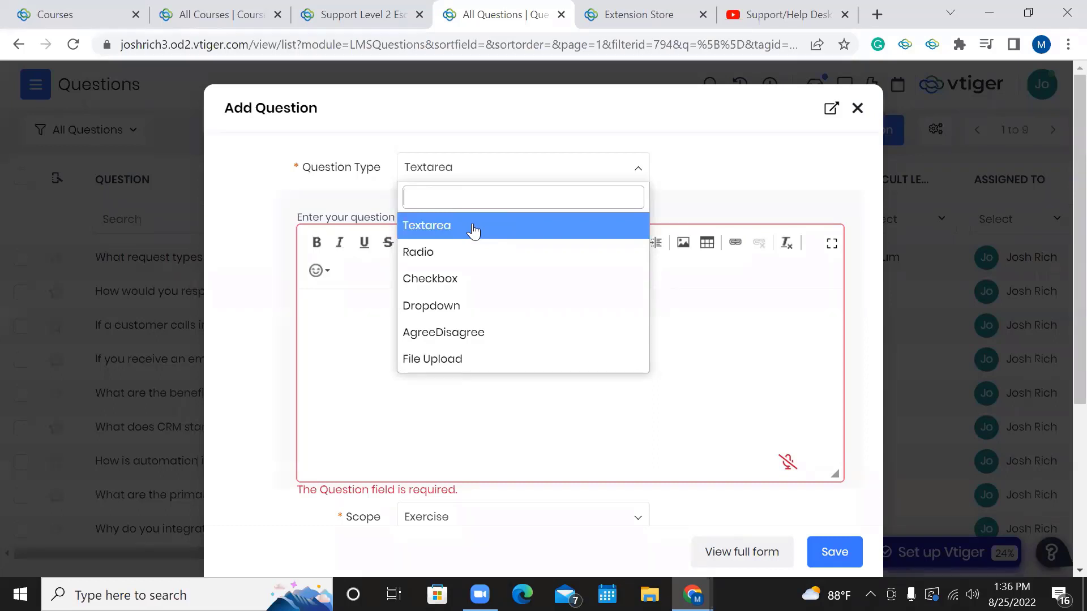
# Set the new question's type to Radio.
pyautogui.click(452, 254)
pyautogui.scroll(-3, 385, 407)
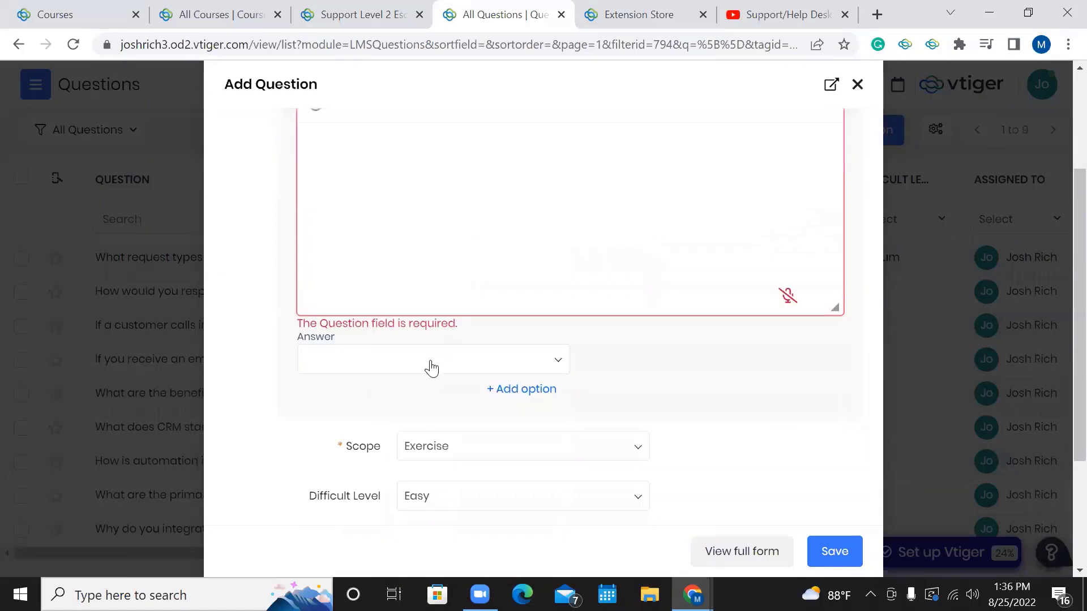
pyautogui.click(436, 363)
pyautogui.click(409, 364)
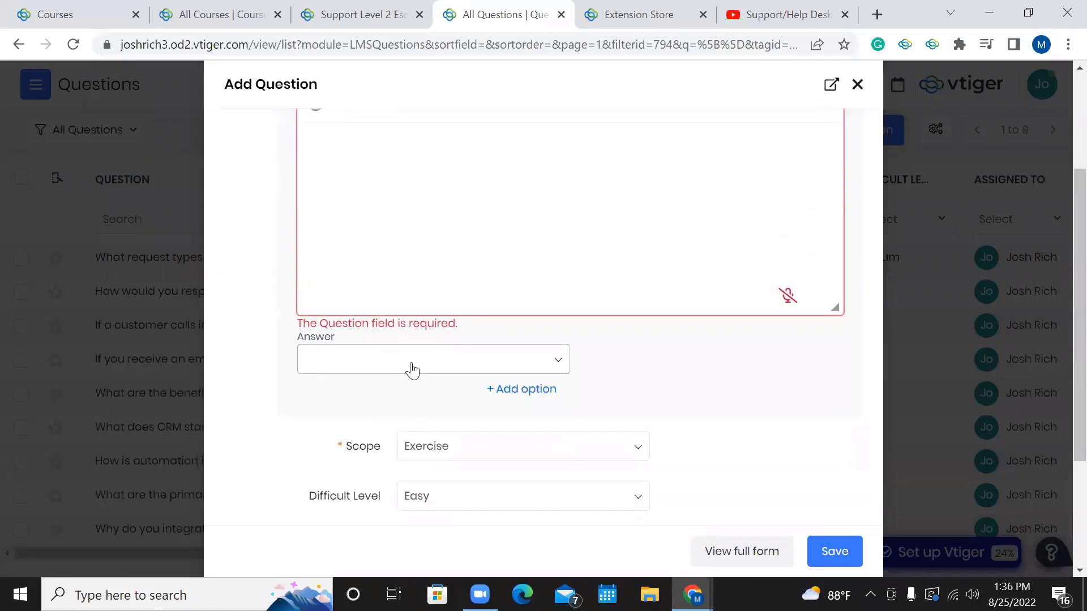
pyautogui.click(408, 364)
pyautogui.click(619, 370)
# Add two answer options, Yes and No.
pyautogui.click(516, 388)
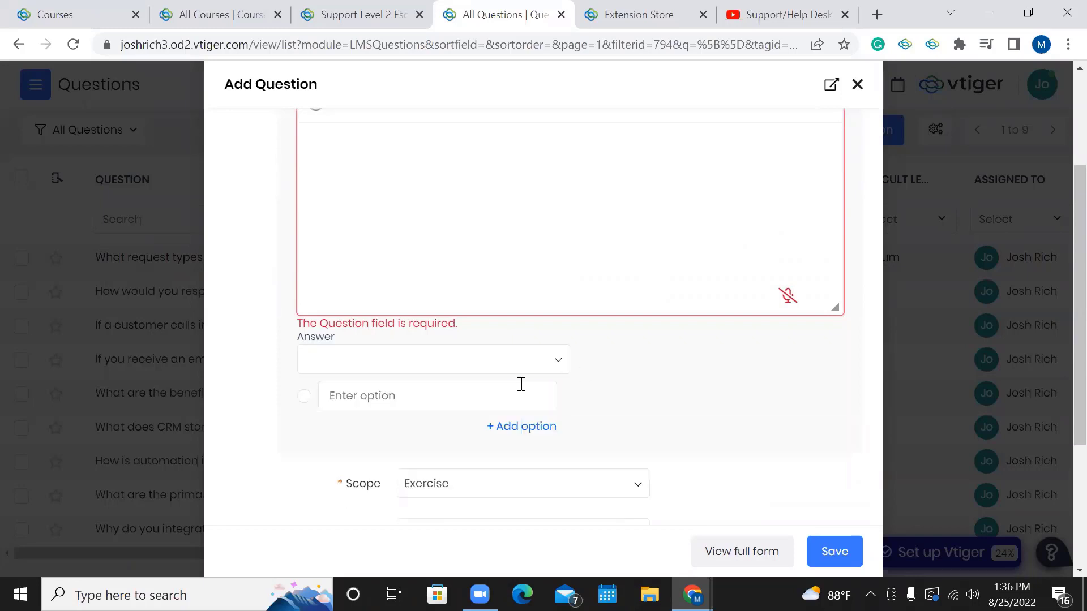
pyautogui.click(525, 424)
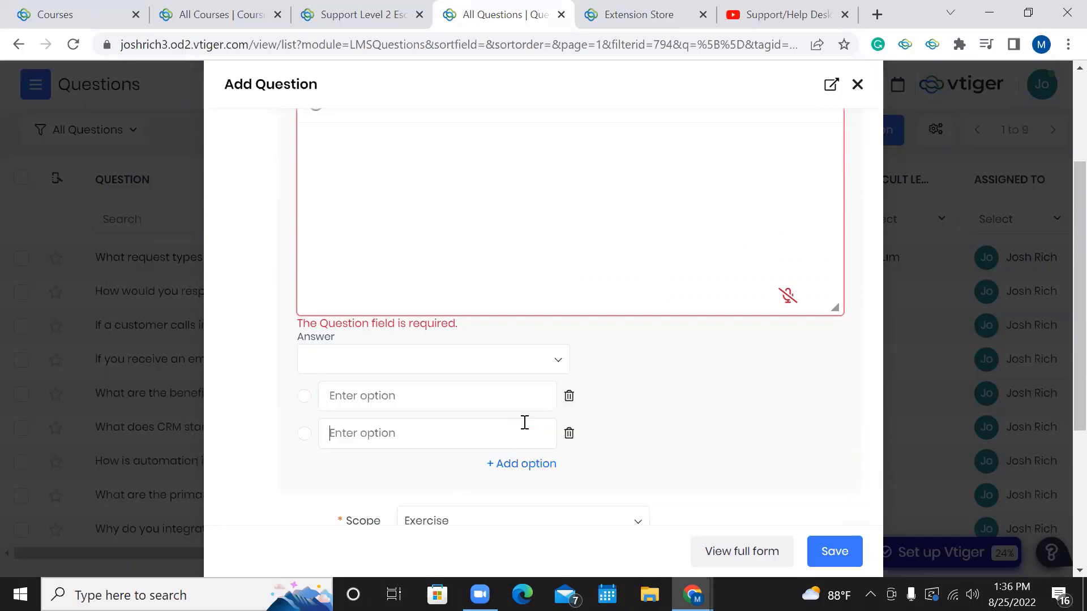
pyautogui.click(427, 403)
pyautogui.write('Yes')
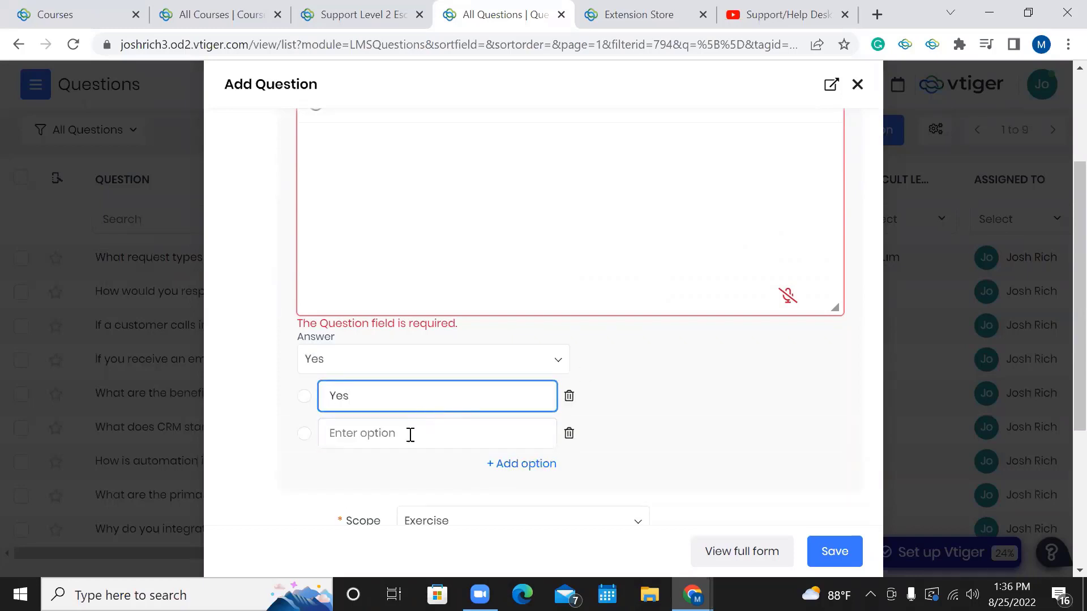
pyautogui.click(411, 434)
pyautogui.write('No')
pyautogui.click(662, 409)
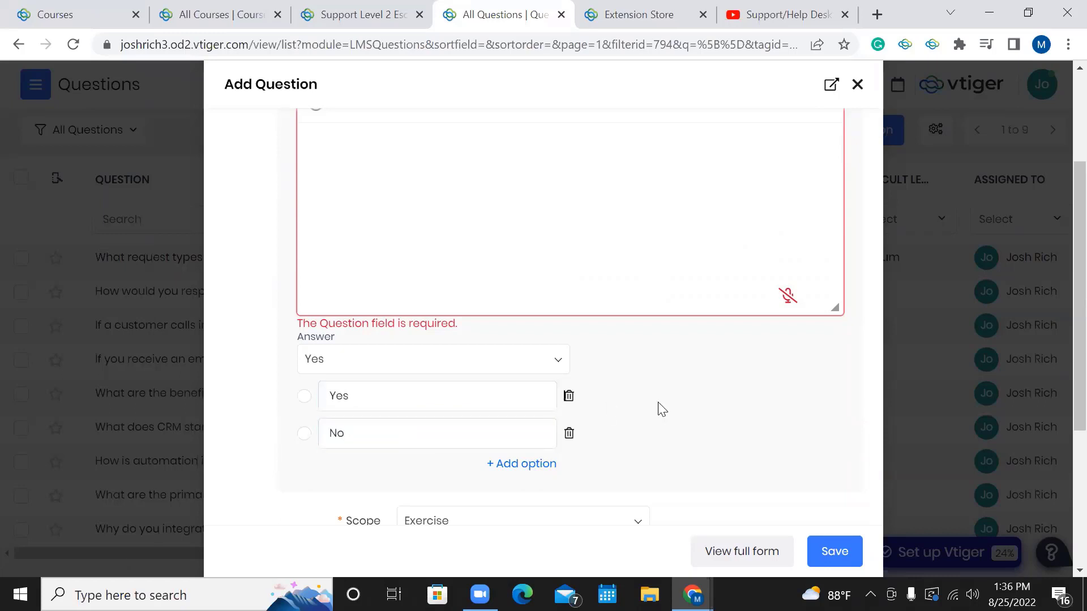
# Set Yes as the correct answer.
pyautogui.click(432, 362)
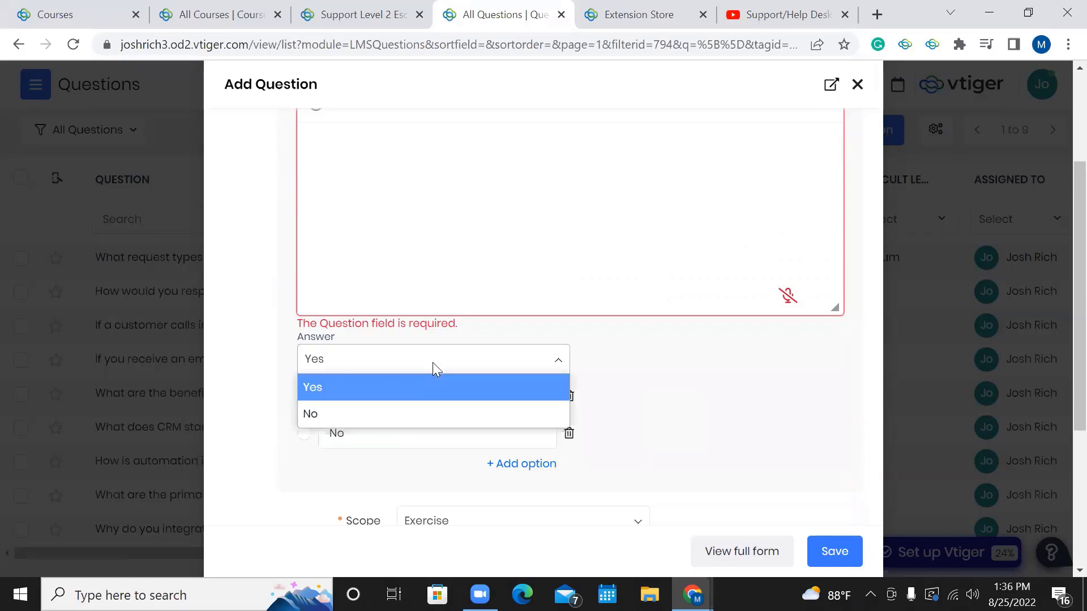
pyautogui.click(372, 393)
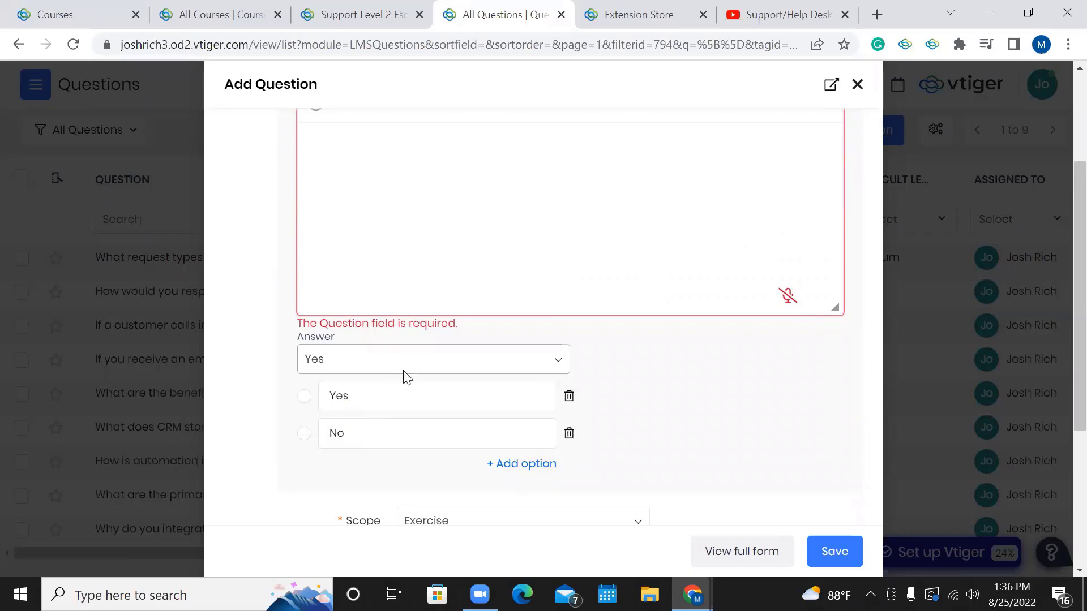
pyautogui.scroll(1, 493, 343)
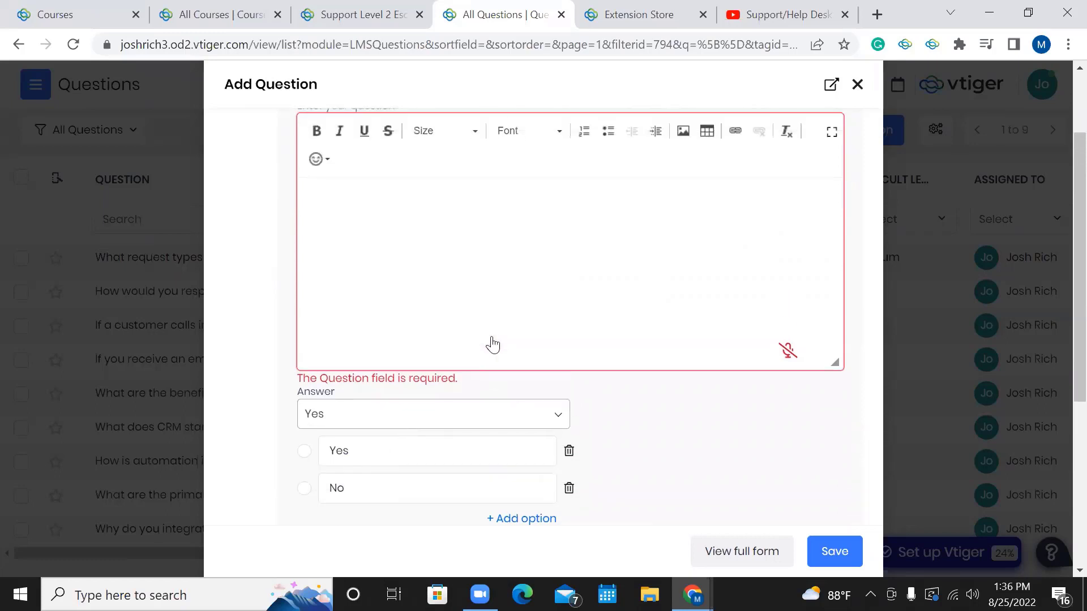
pyautogui.scroll(2, 492, 343)
pyautogui.click(463, 165)
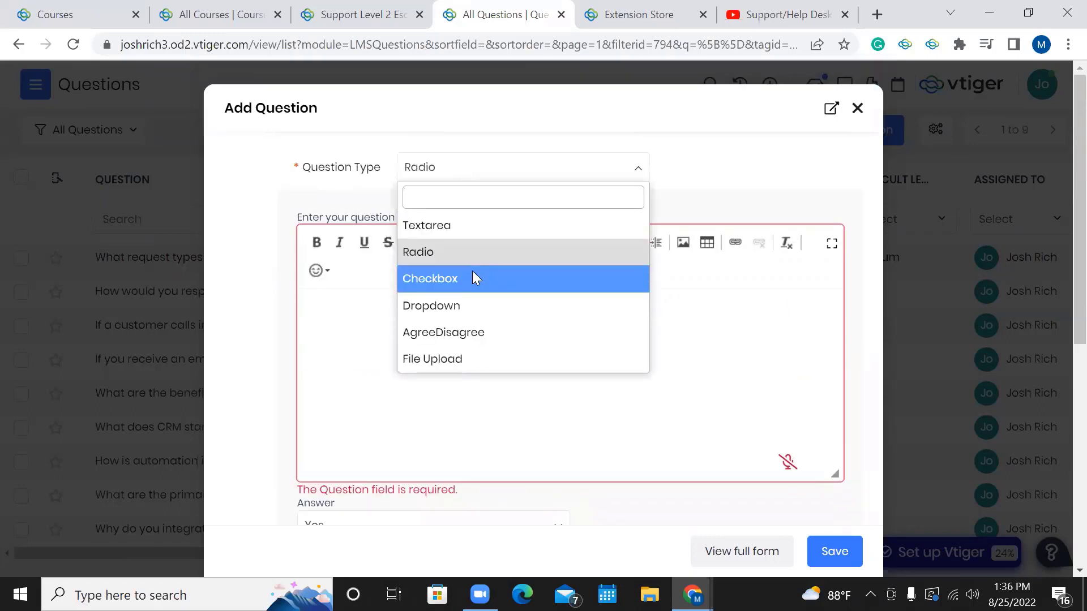
# Change the question type to Checkbox.
pyautogui.click(475, 277)
pyautogui.scroll(-4, 473, 277)
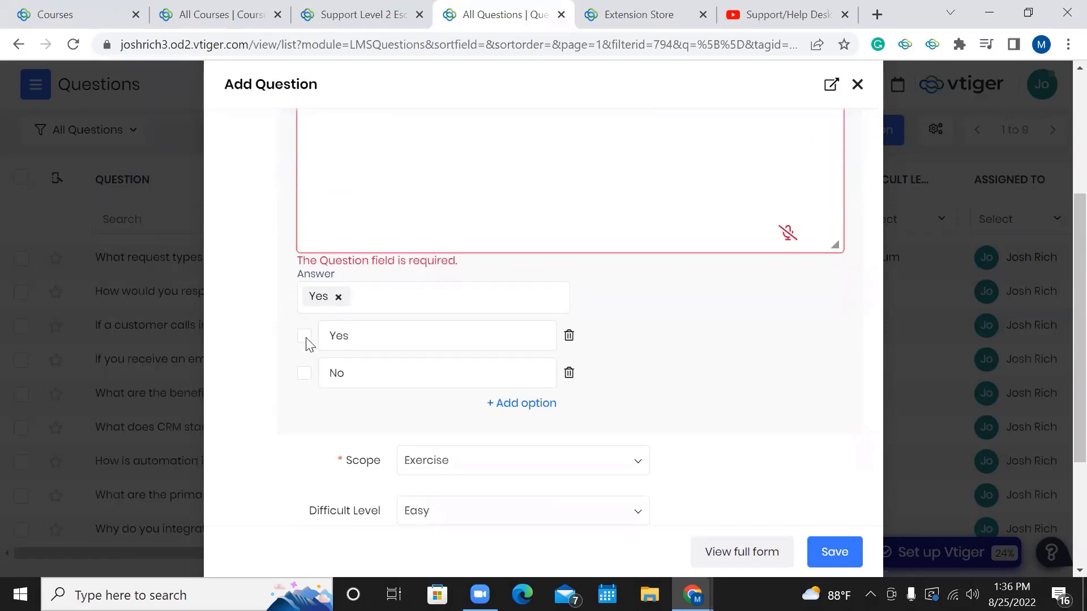
pyautogui.scroll(-1, 422, 369)
pyautogui.scroll(5, 424, 369)
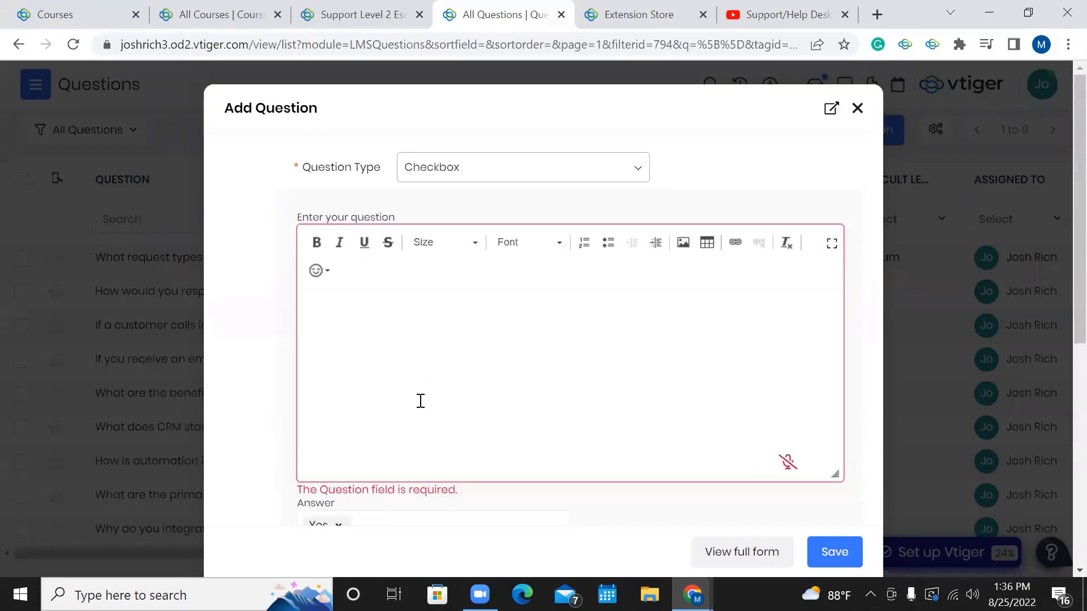
pyautogui.scroll(-4, 421, 401)
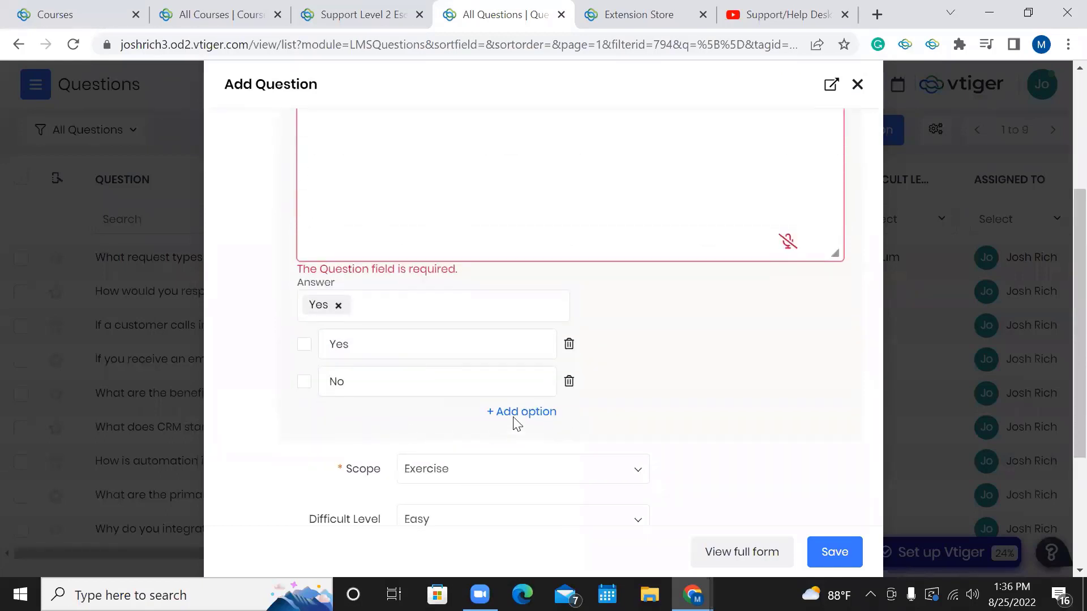
# Add a third option, Maybe, and mark it as an answer alongside Yes.
pyautogui.click(516, 414)
pyautogui.write('May')
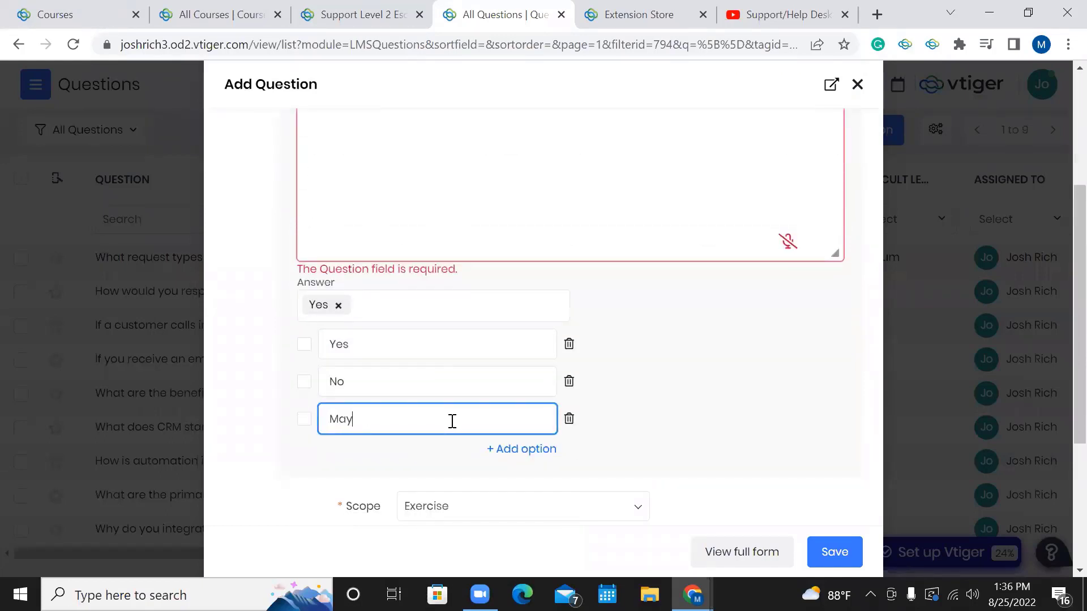
pyautogui.write('be')
pyautogui.click(443, 314)
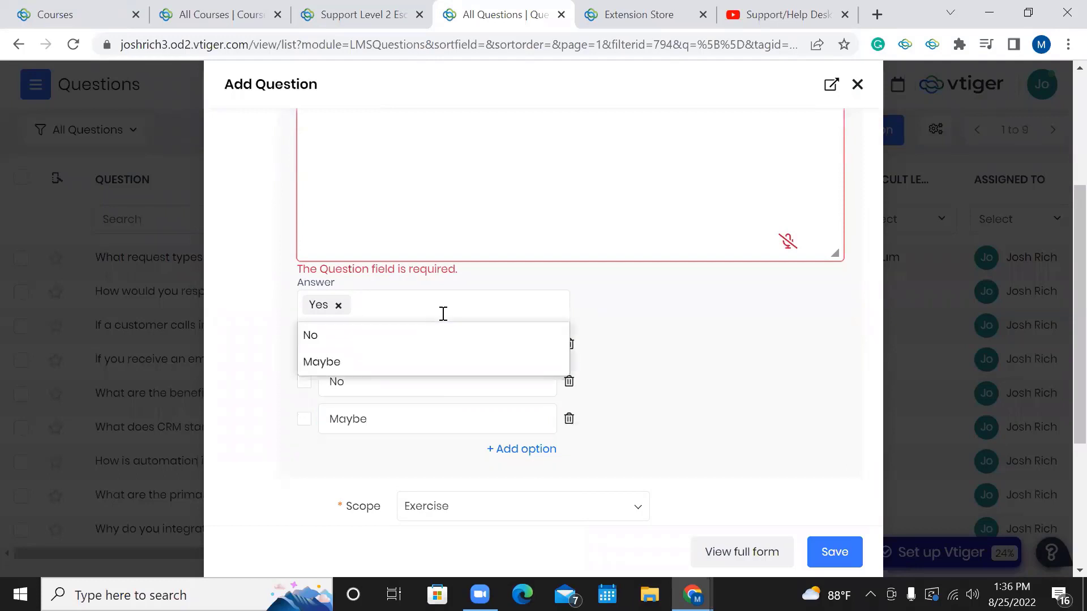
pyautogui.click(393, 363)
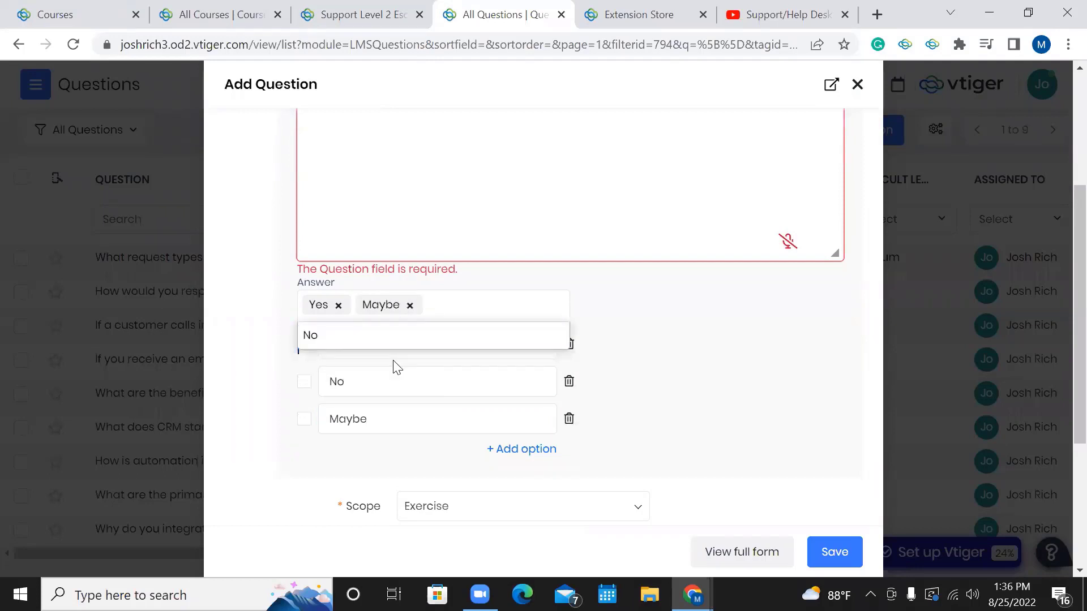
pyautogui.click(691, 335)
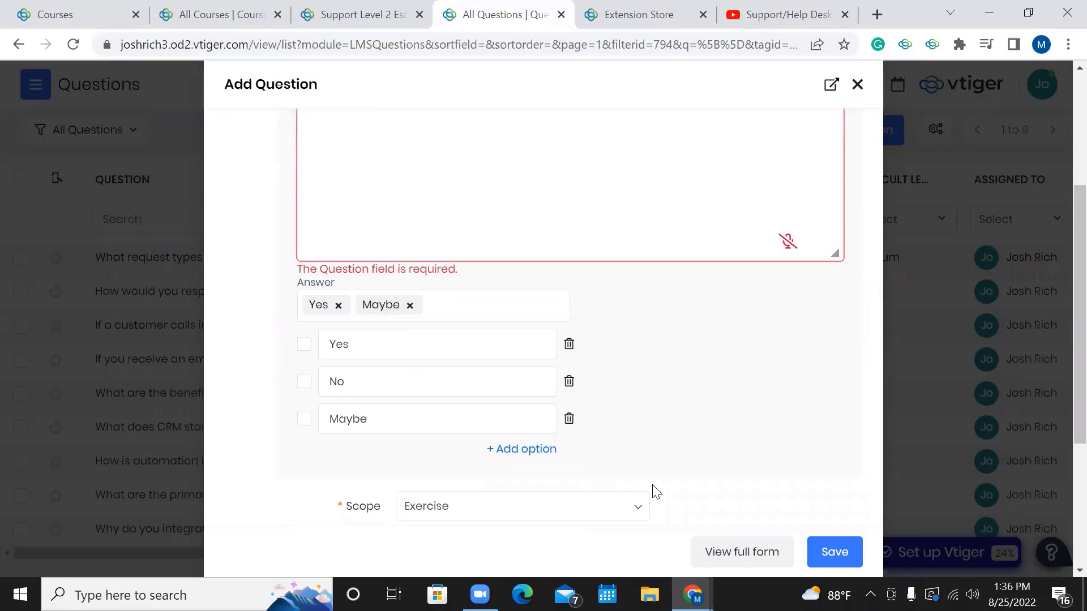
pyautogui.scroll(4, 629, 331)
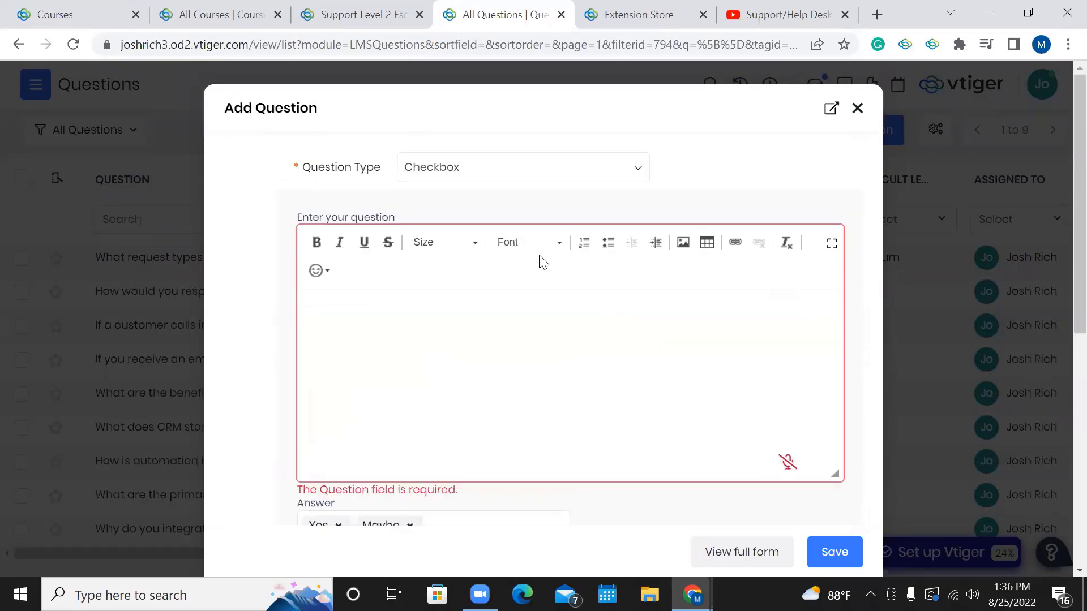
# Switch the question to Dropdown type, keeping Yes as the single answer.
pyautogui.click(576, 171)
pyautogui.click(495, 306)
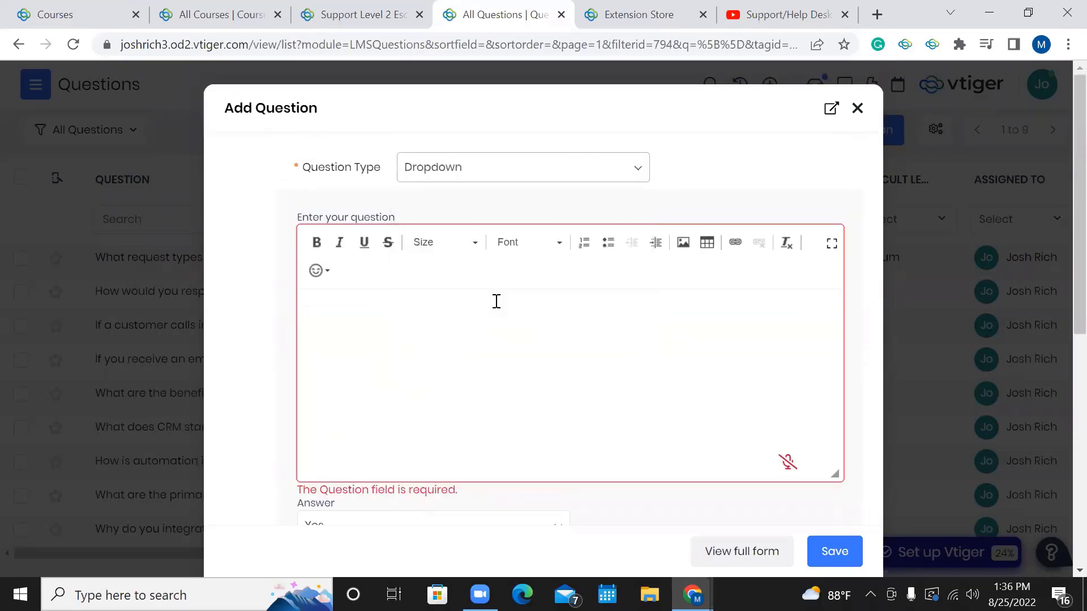
pyautogui.scroll(-2, 496, 301)
pyautogui.scroll(-2, 497, 301)
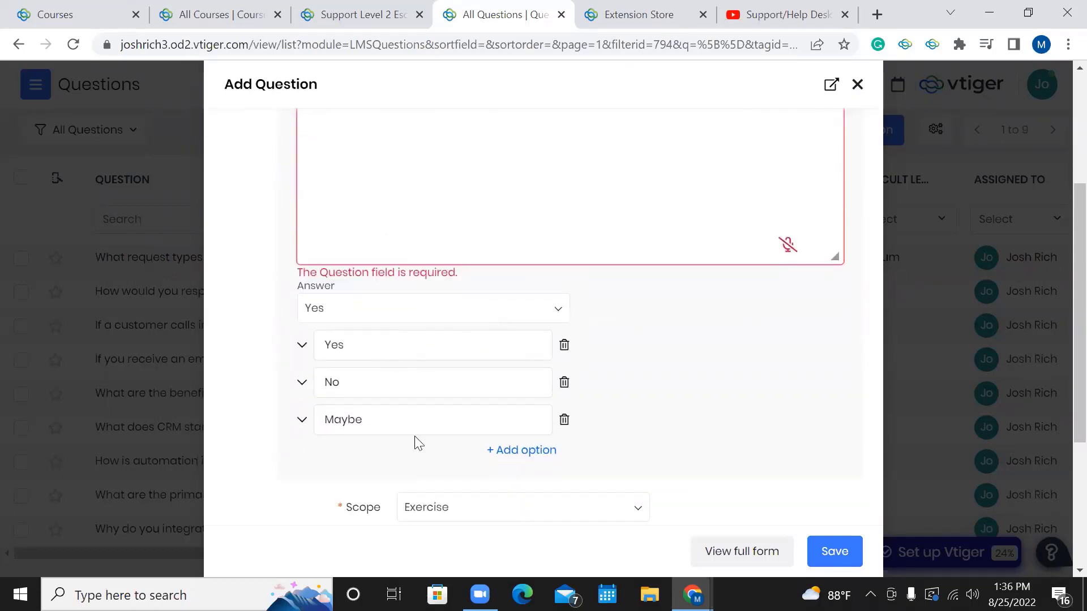
pyautogui.scroll(1, 418, 443)
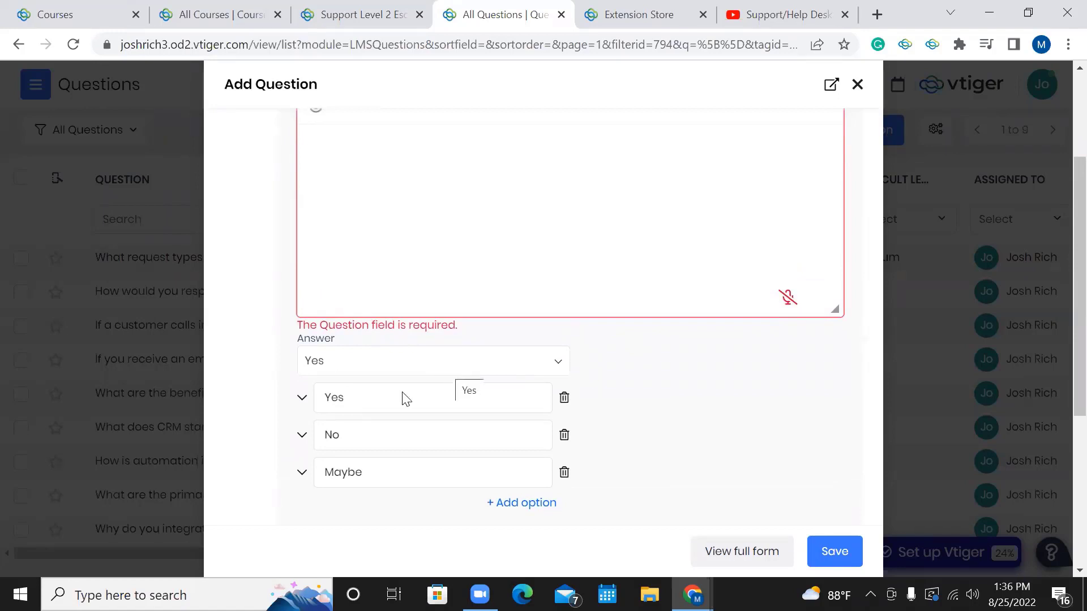
pyautogui.click(346, 370)
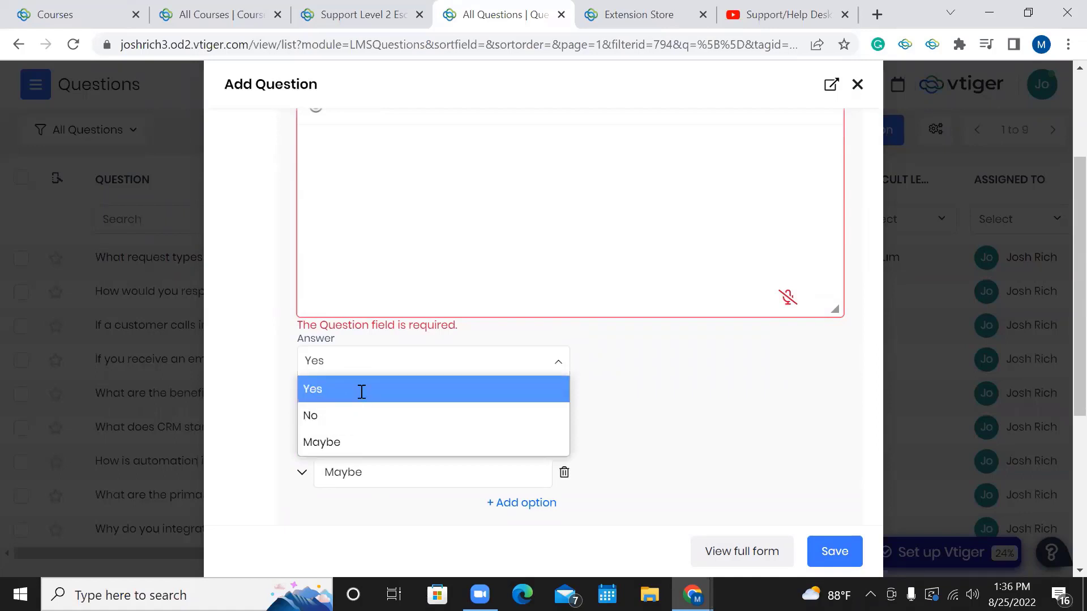
pyautogui.click(359, 388)
pyautogui.scroll(3, 381, 381)
# Make the new question AgreeDisagree and check its Strongly disagree to Strongly agree answer scale.
pyautogui.click(503, 181)
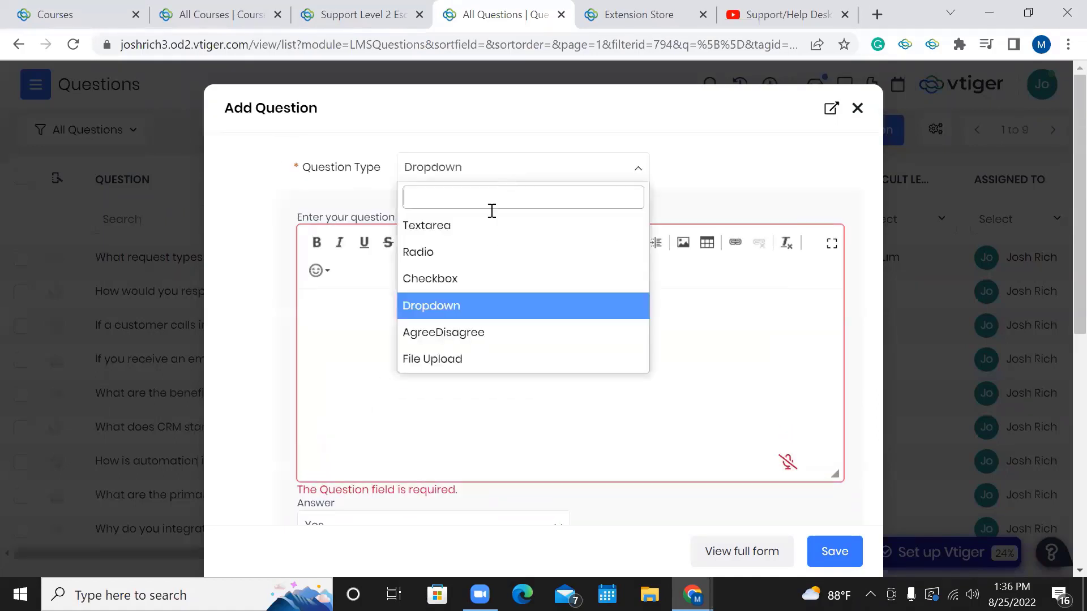
pyautogui.click(477, 333)
pyautogui.scroll(-3, 477, 334)
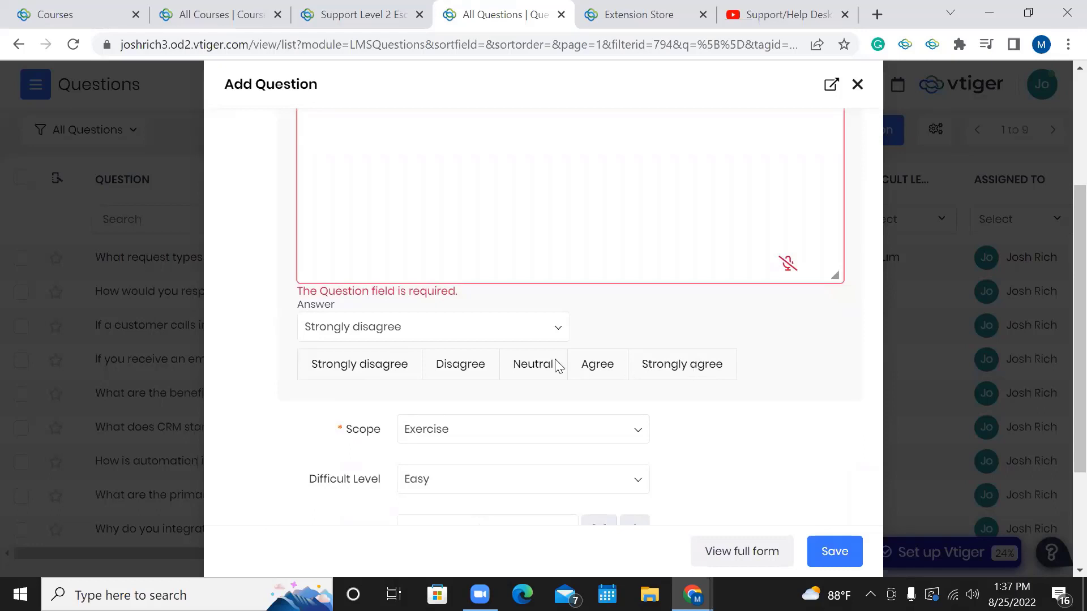
pyautogui.click(433, 334)
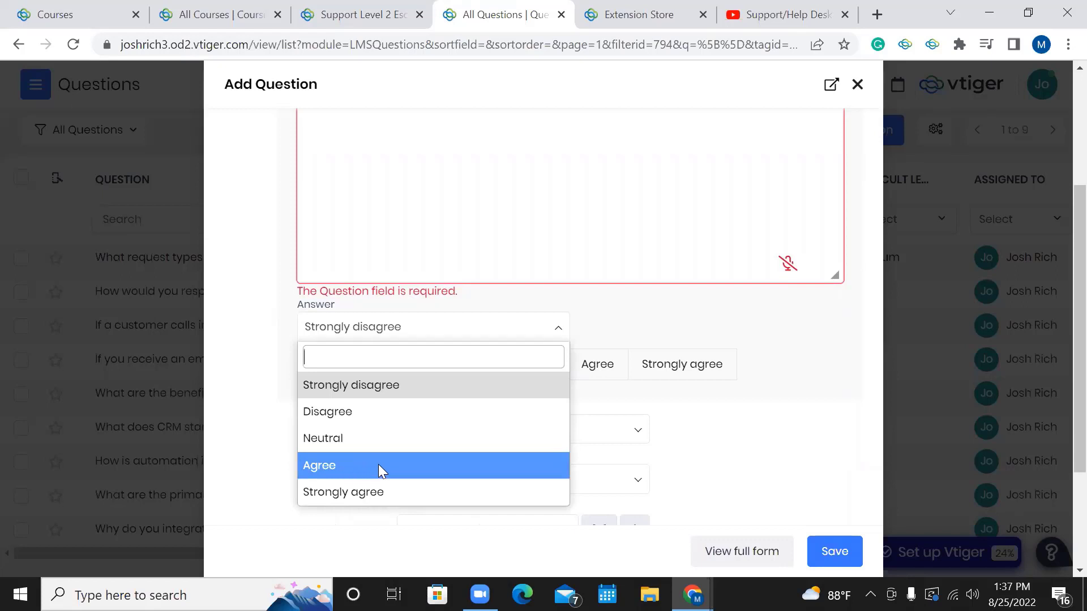
pyautogui.click(791, 310)
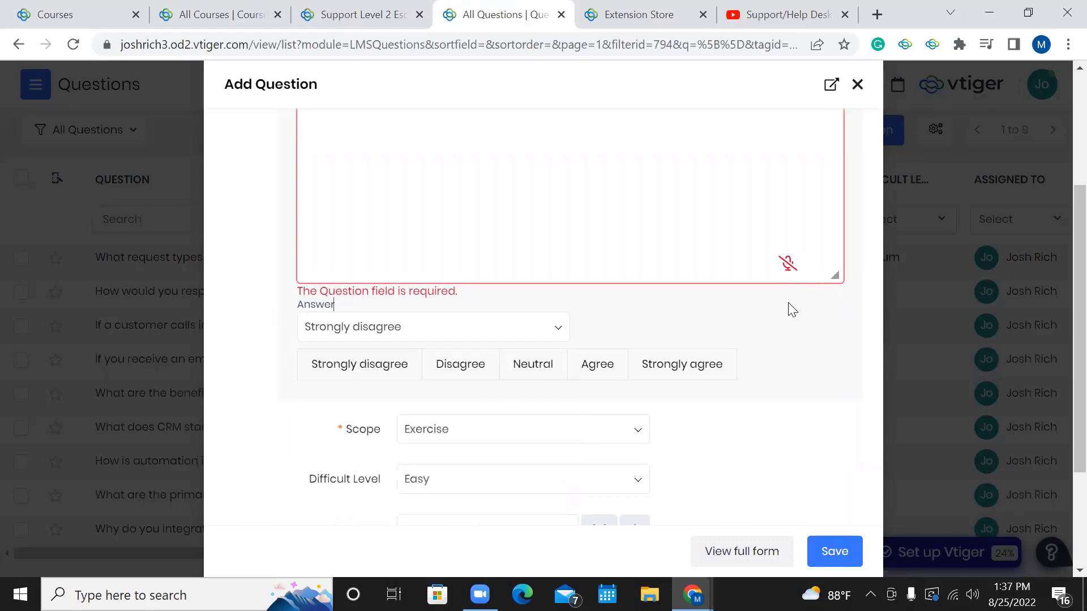
pyautogui.scroll(3, 790, 307)
pyautogui.scroll(-1, 711, 330)
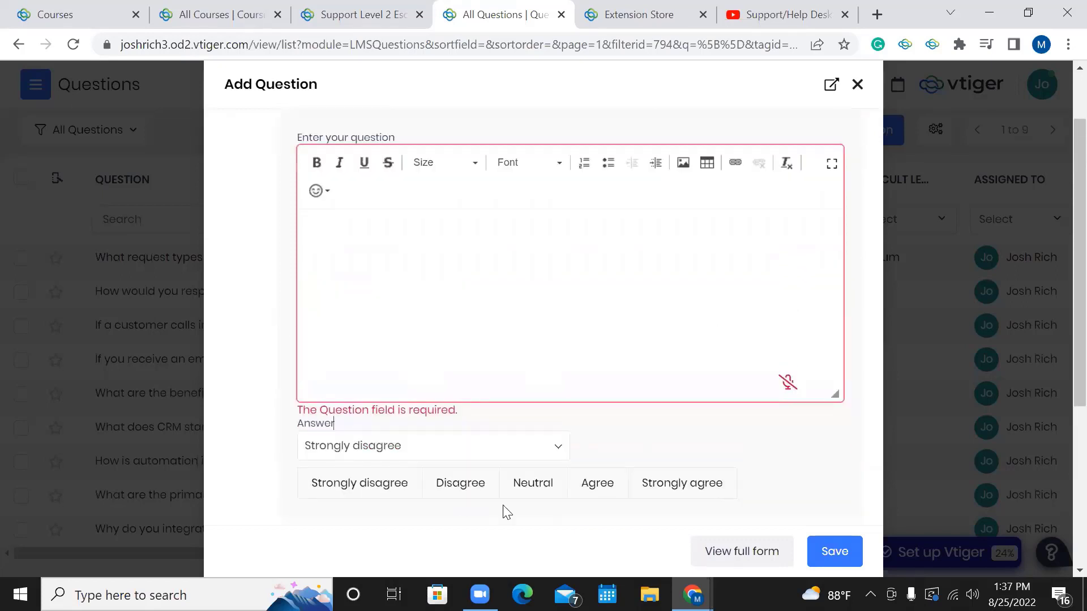
pyautogui.scroll(2, 617, 390)
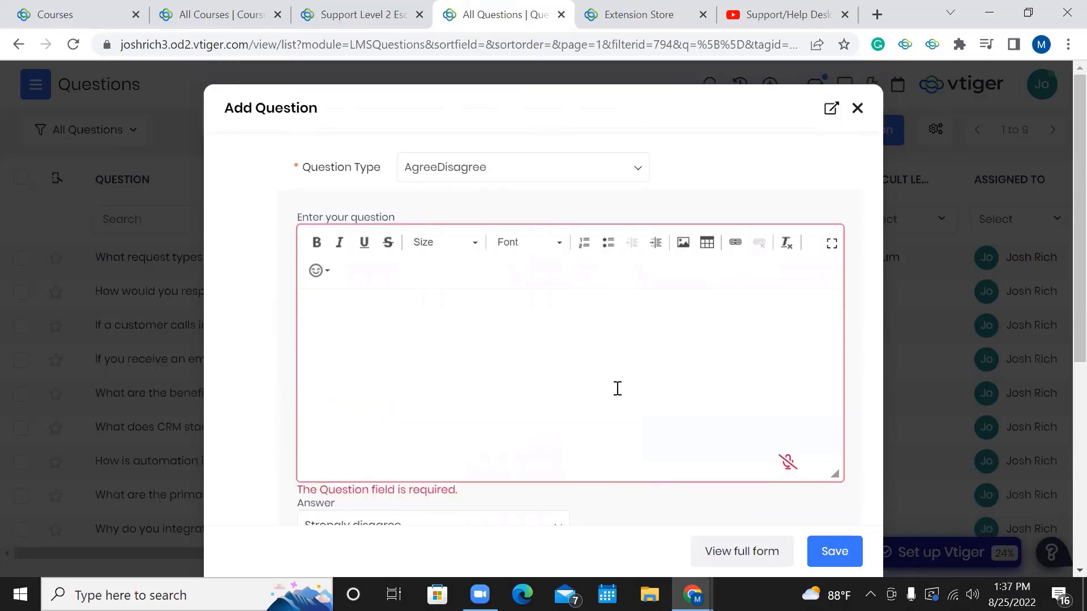
pyautogui.click(495, 171)
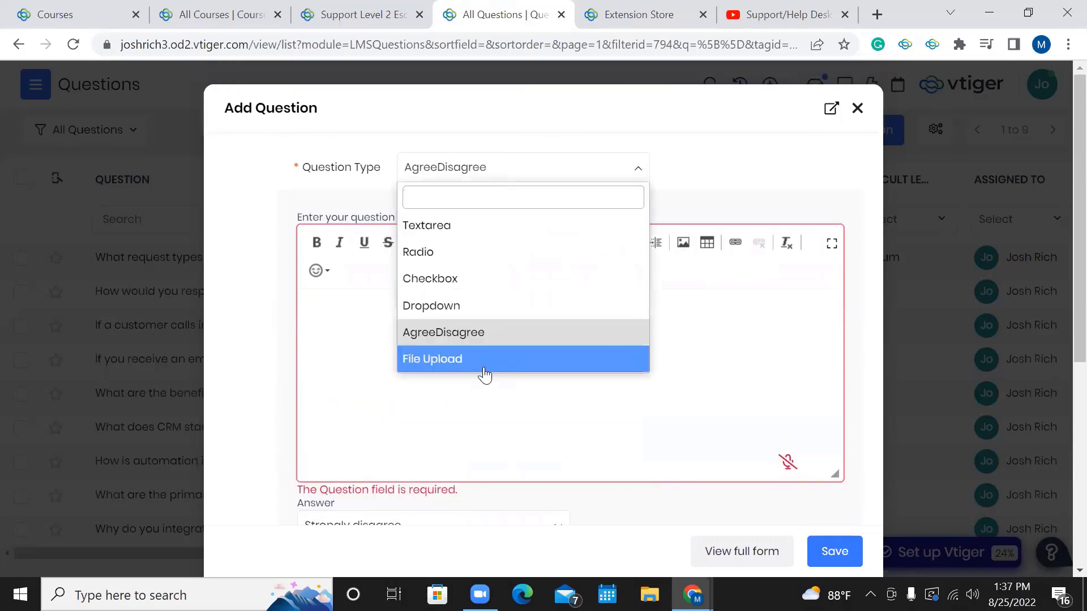
# Change the question type to File Upload.
pyautogui.click(485, 374)
pyautogui.scroll(-3, 485, 374)
pyautogui.scroll(3, 483, 371)
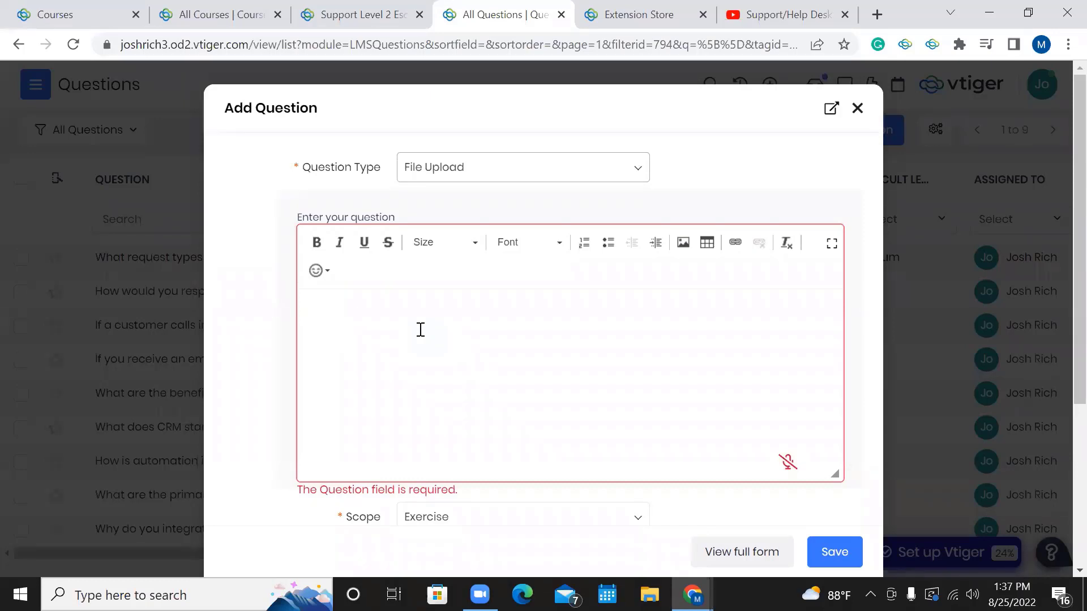
pyautogui.scroll(-5, 419, 326)
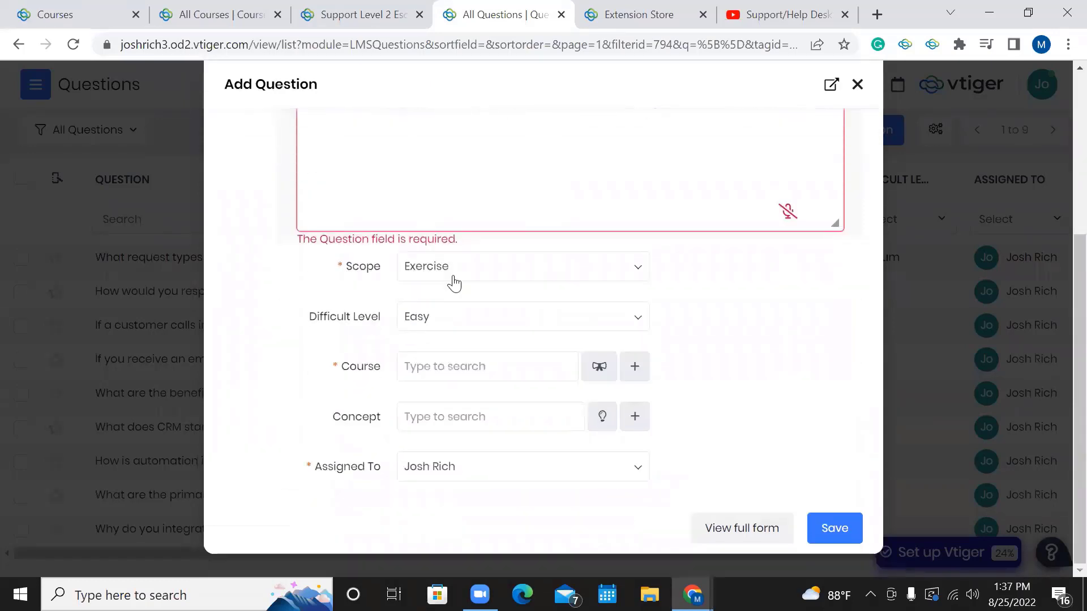
# Set scope to Exercise & Quiz, keep Easy difficulty, and attach the Support Escalation Procedures course.
pyautogui.click(453, 277)
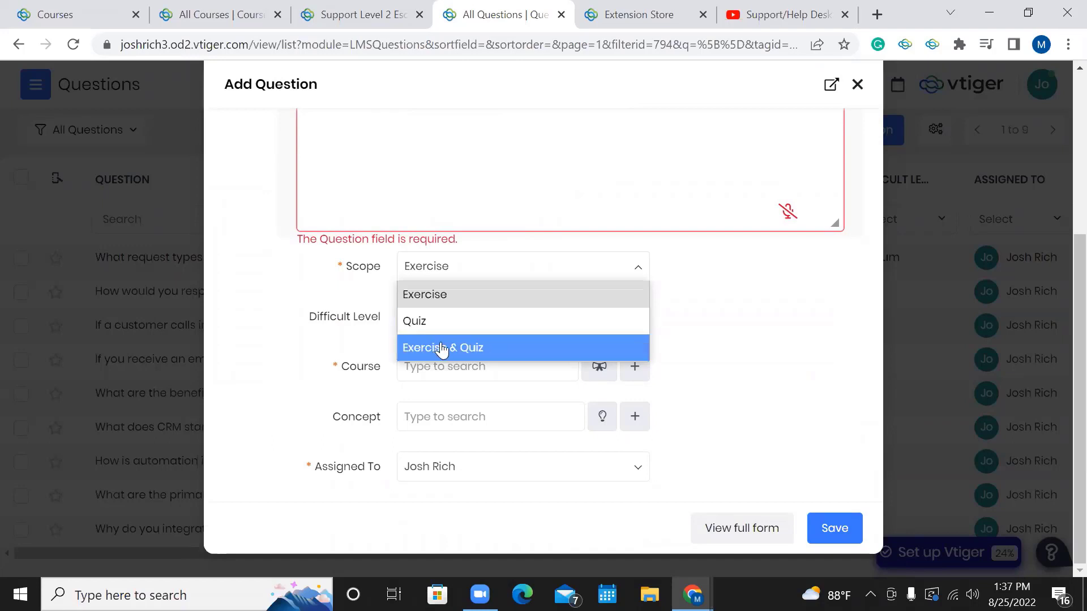
pyautogui.click(433, 348)
pyautogui.click(439, 328)
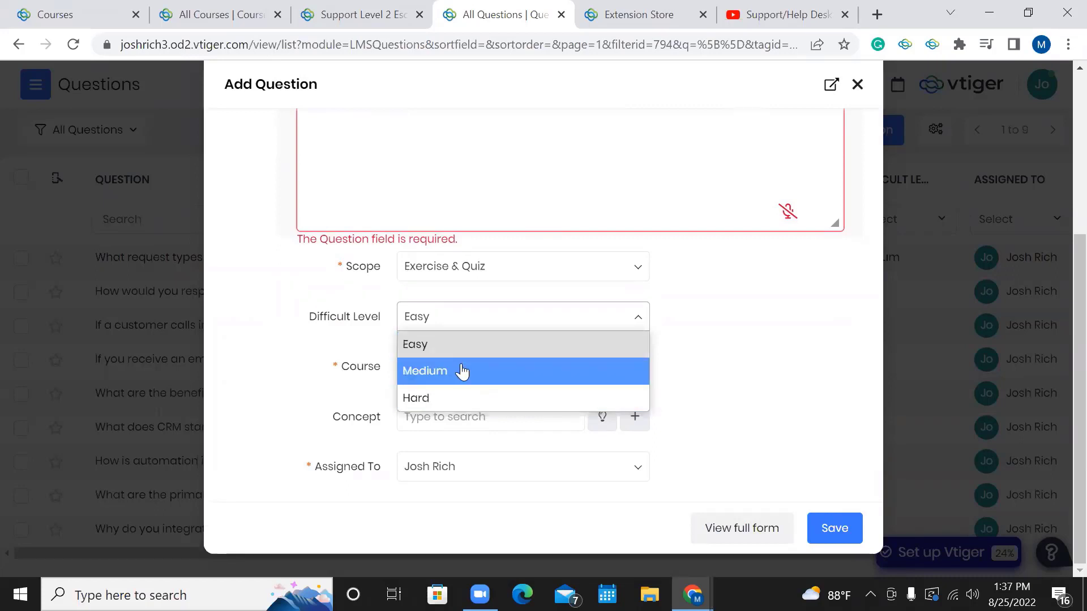
pyautogui.click(835, 360)
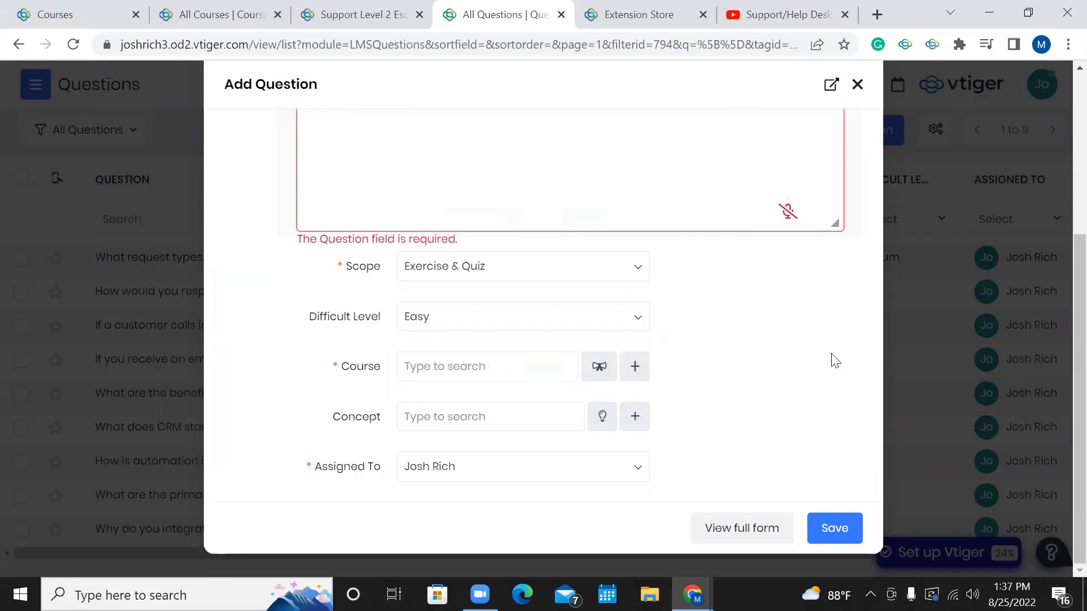
pyautogui.click(599, 374)
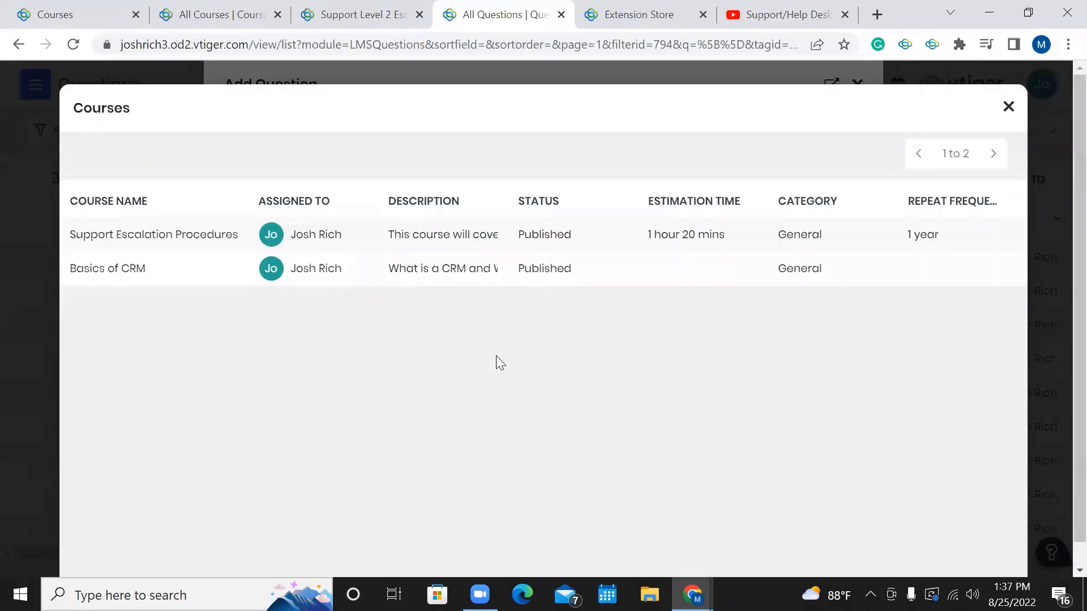
pyautogui.click(232, 234)
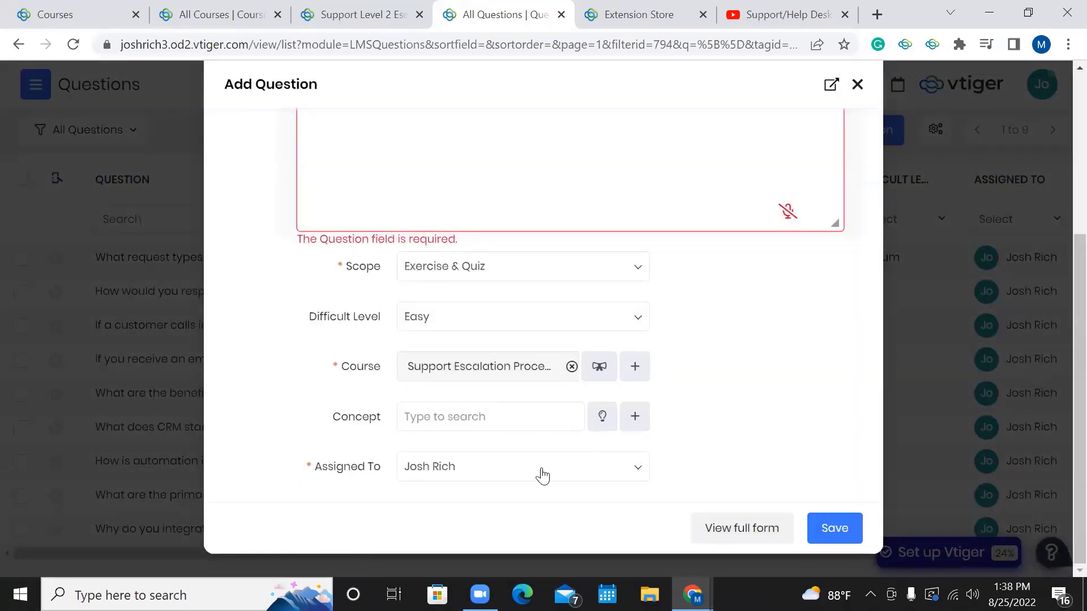
pyautogui.scroll(5, 781, 287)
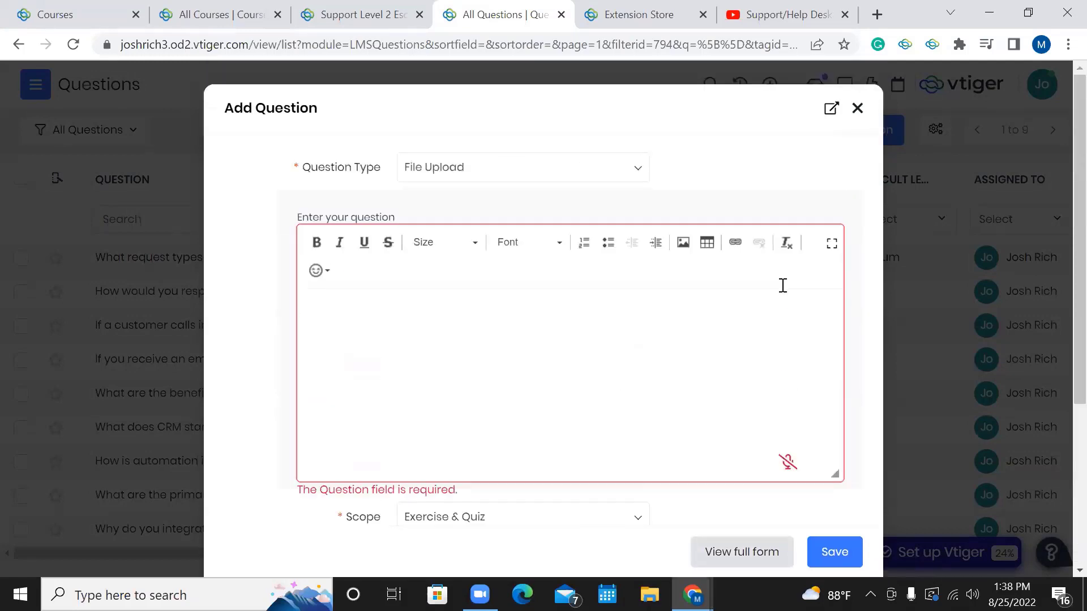
# Discard the unsaved question and go to the Quiz module list.
pyautogui.click(859, 109)
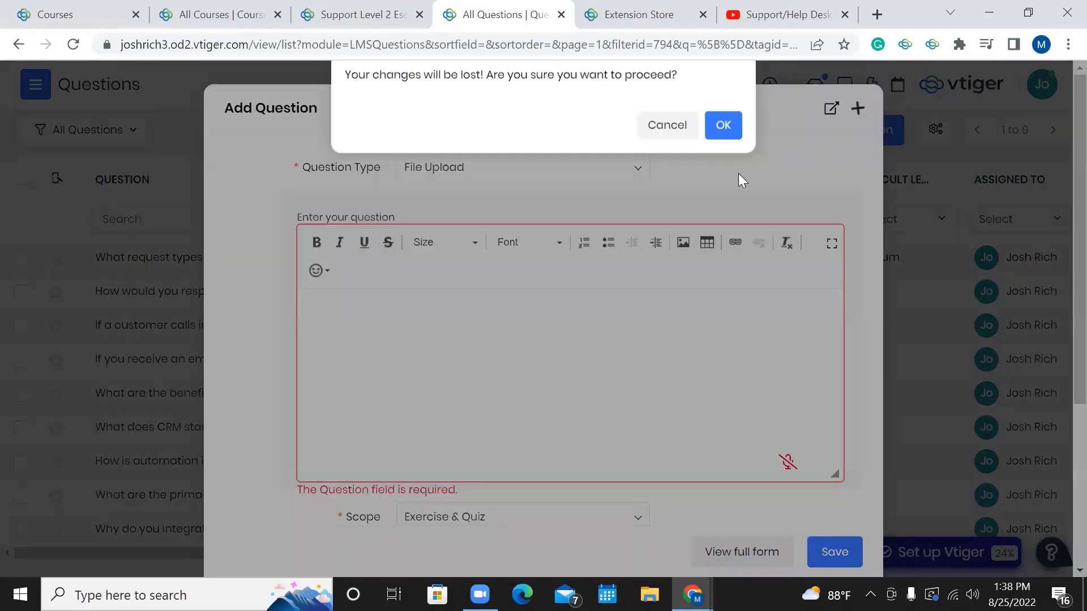
pyautogui.click(721, 161)
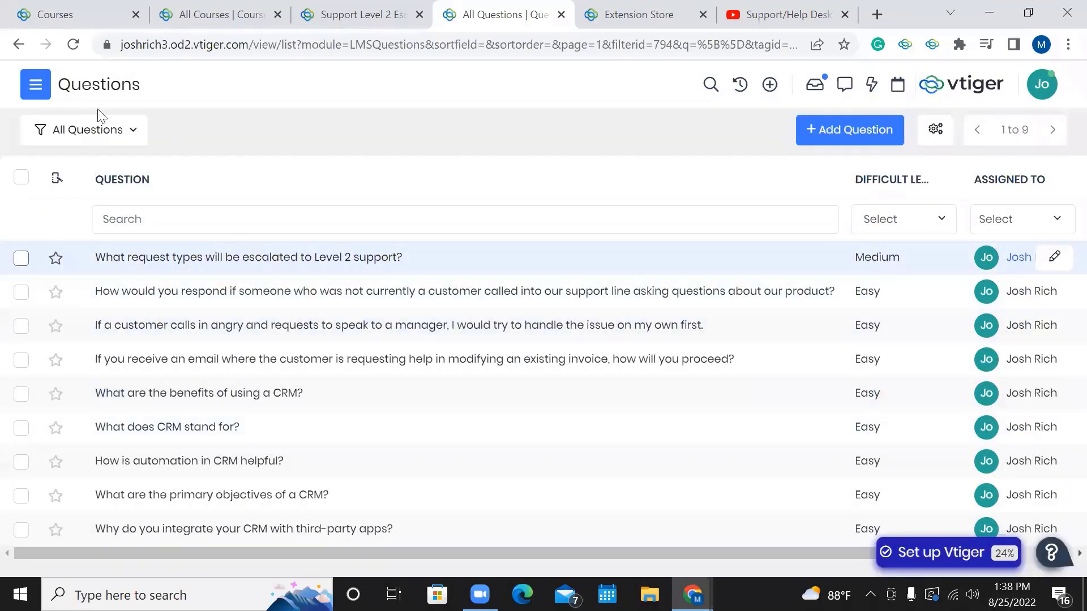
pyautogui.click(41, 91)
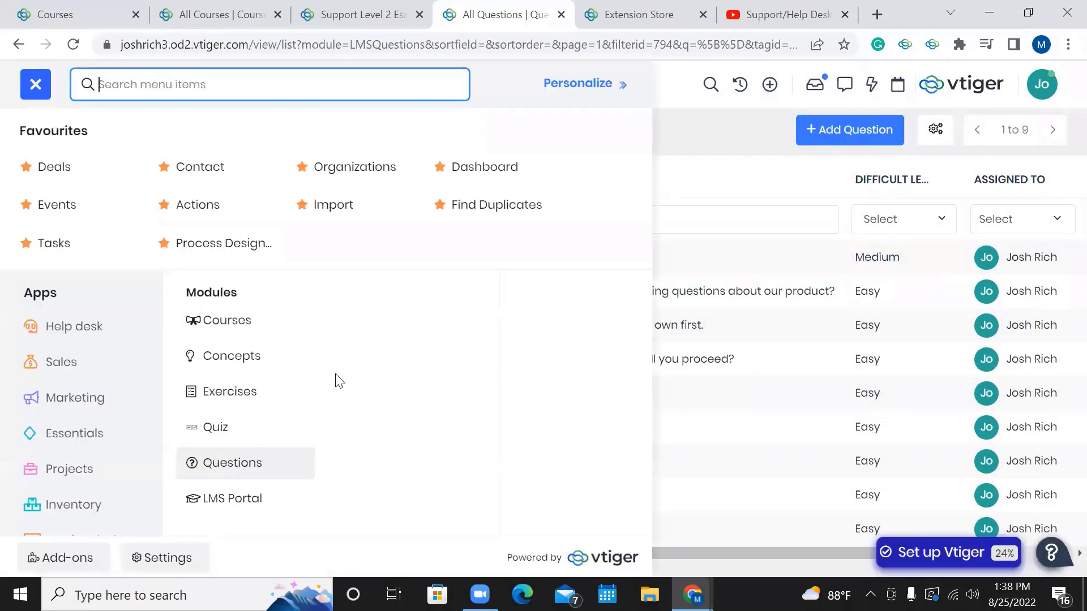
pyautogui.click(241, 428)
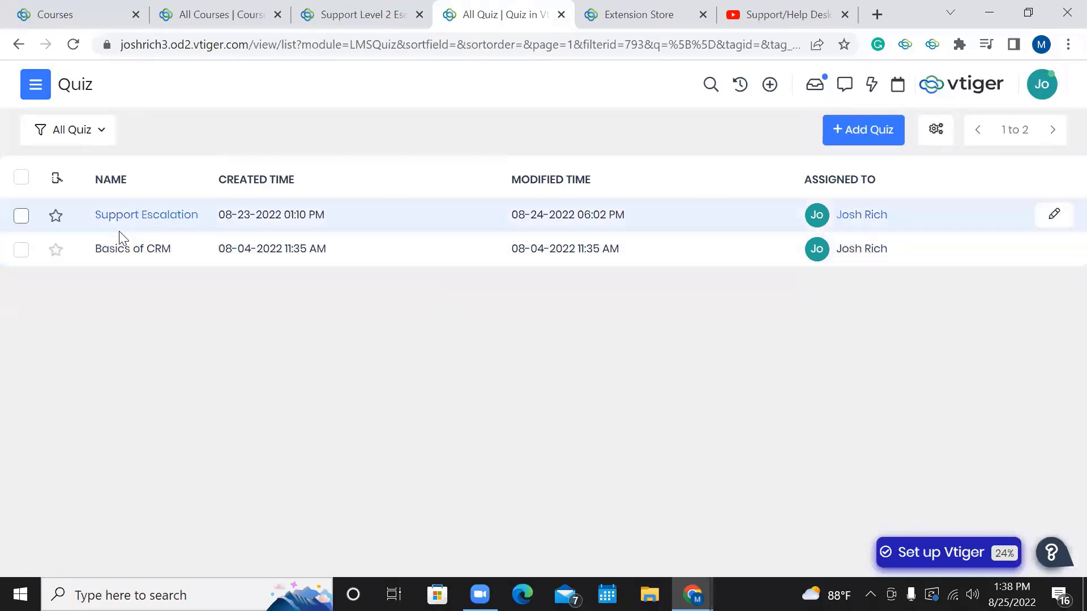
# Open the Support Escalation quiz (QUIZ2) and review its two weighted questions.
pyautogui.click(210, 222)
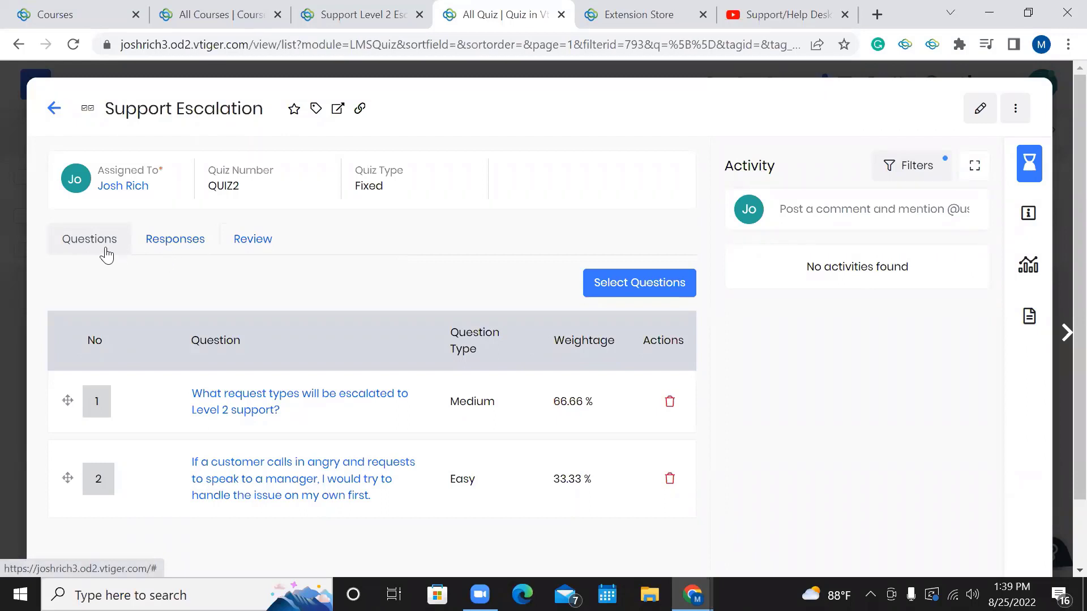
pyautogui.scroll(-1, 317, 311)
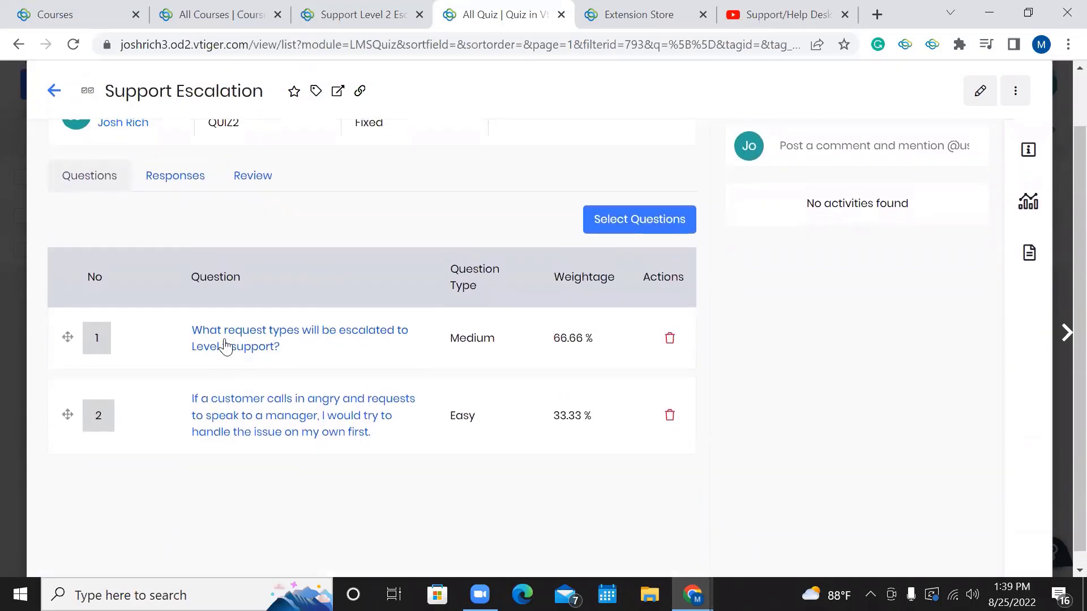
pyautogui.scroll(1, 298, 413)
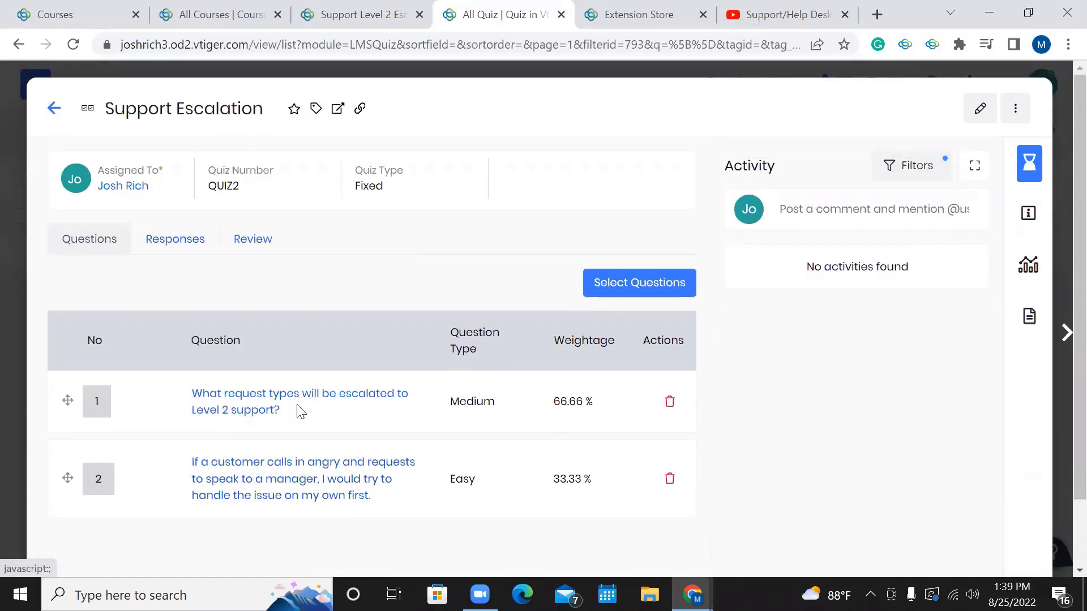
# Drag the Level 2 escalation question below the angry-customer question.
pyautogui.click(604, 285)
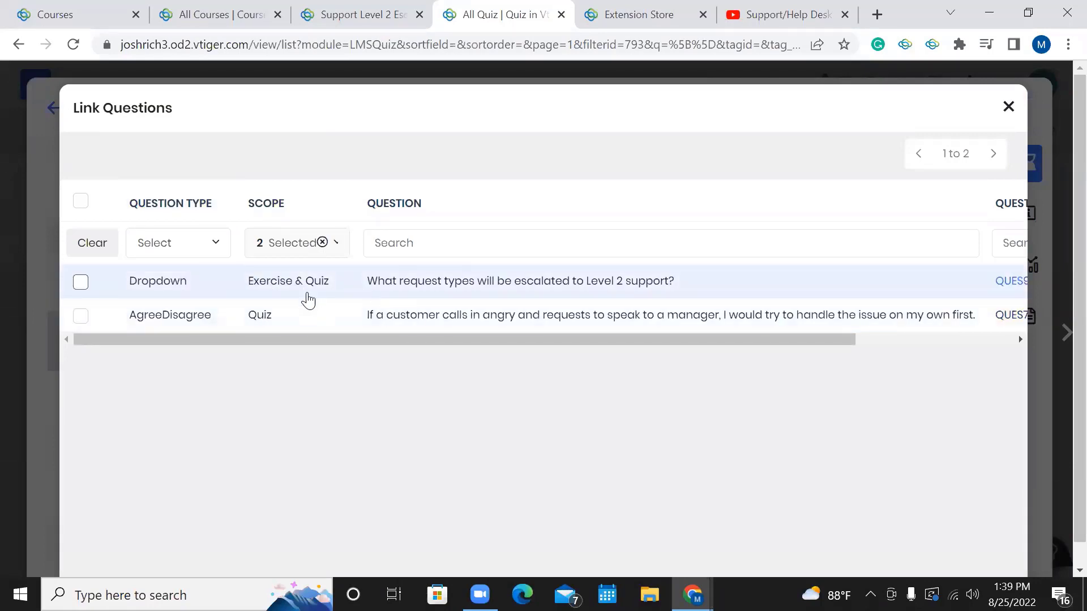
pyautogui.click(1009, 111)
pyautogui.scroll(-1, 552, 356)
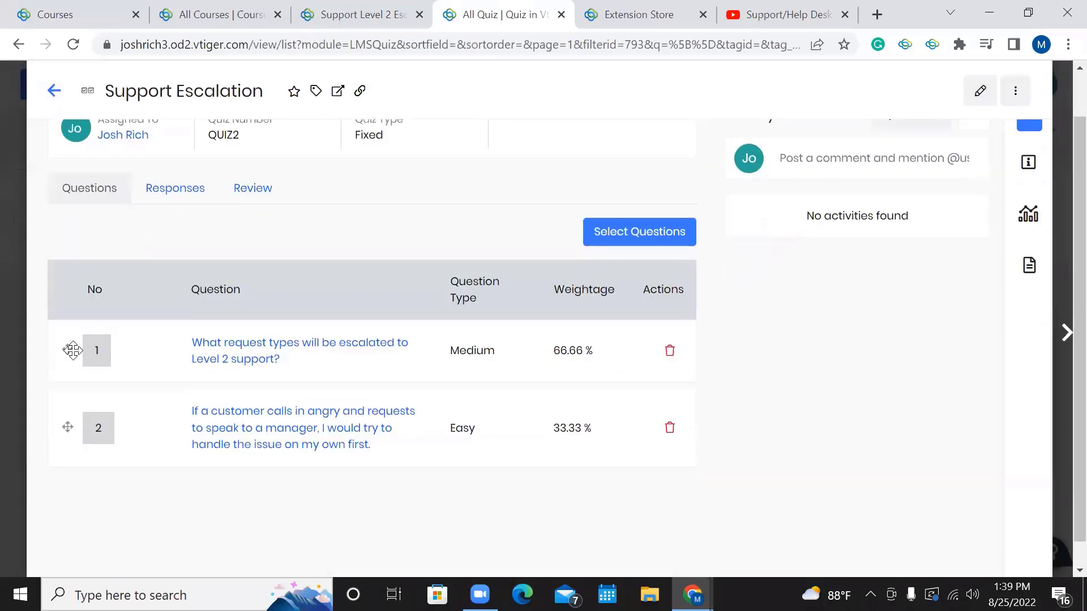
pyautogui.moveTo(72, 351); pyautogui.dragTo(69, 427)
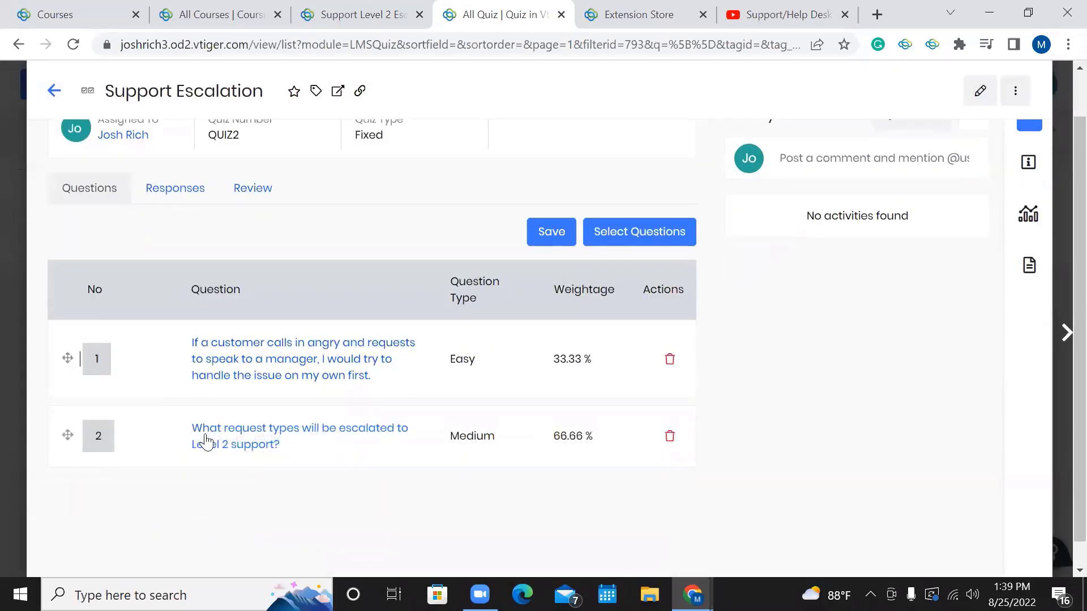
pyautogui.scroll(-1, 288, 413)
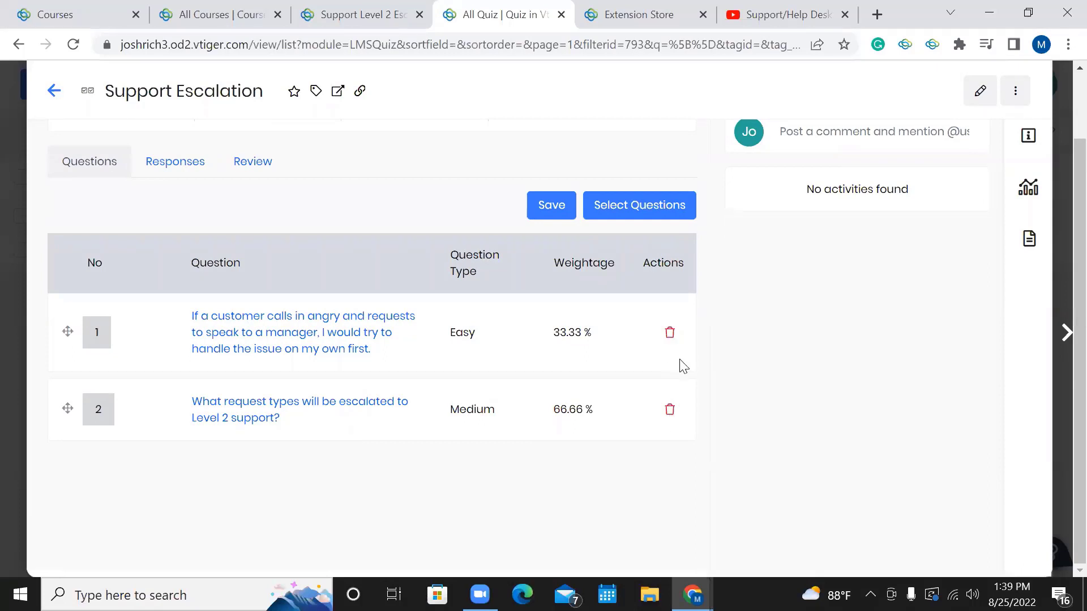
pyautogui.scroll(1, 403, 319)
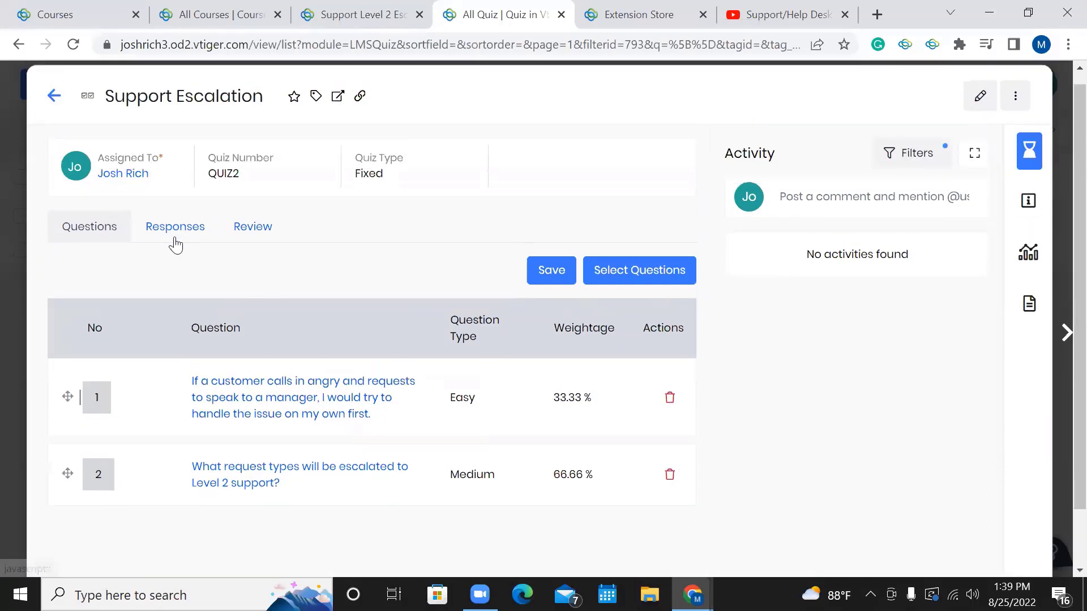
pyautogui.click(184, 233)
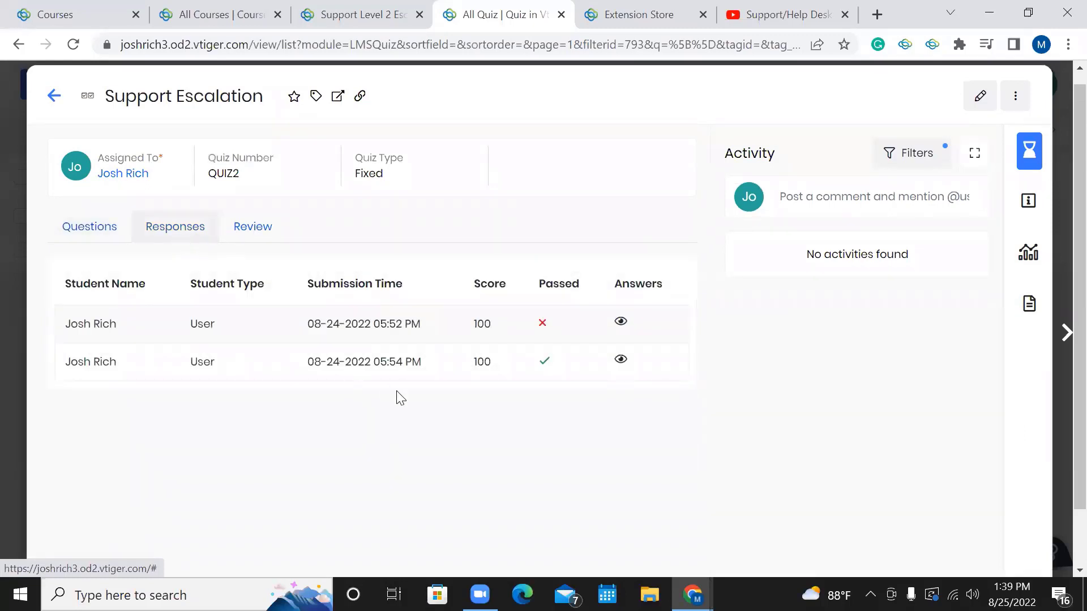
pyautogui.click(236, 240)
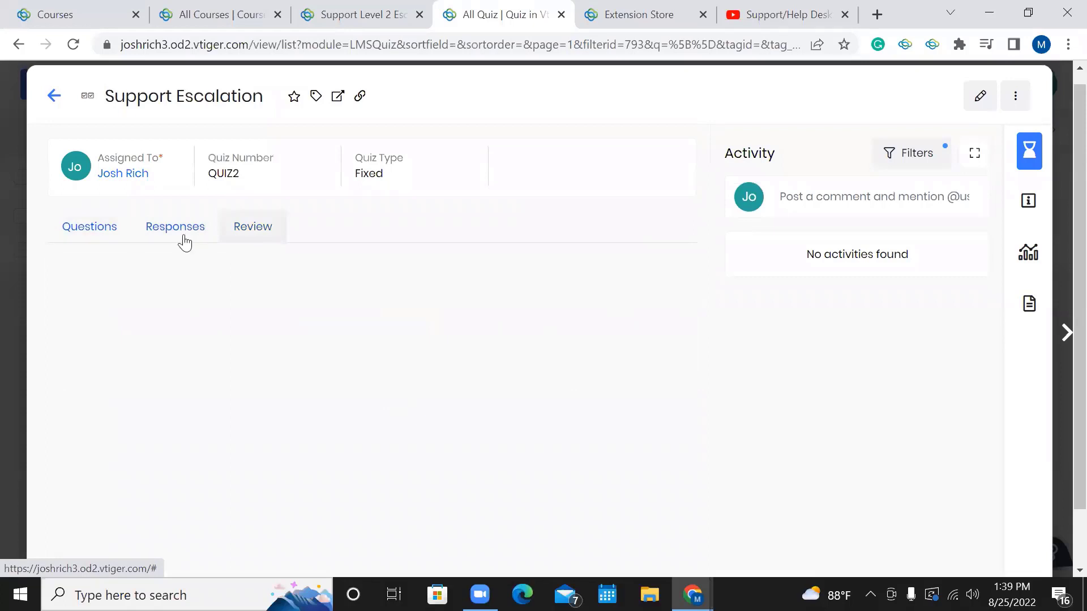
pyautogui.click(90, 228)
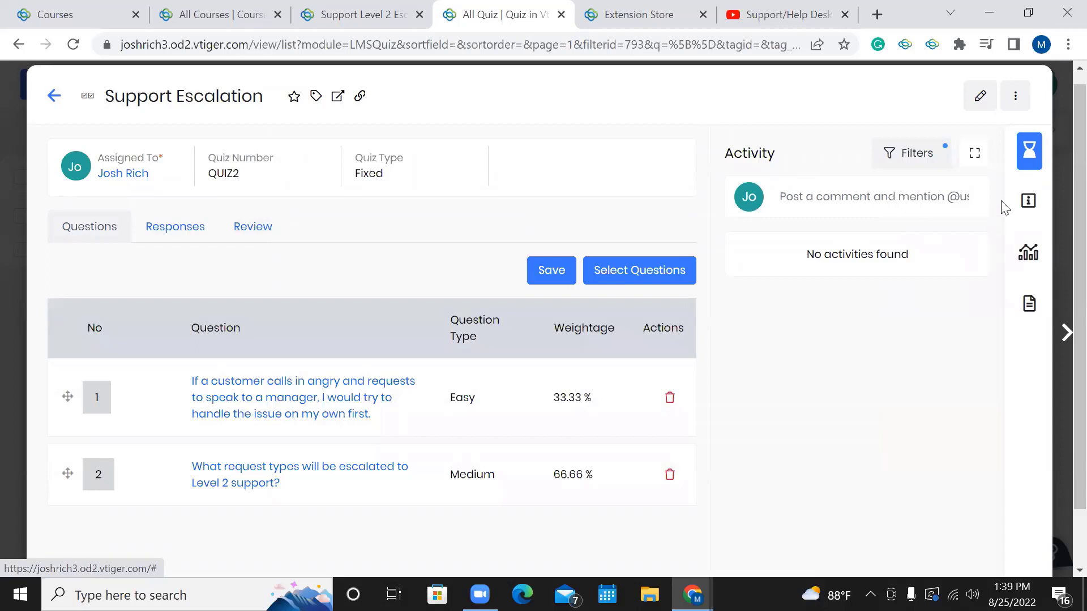
# Open the Support Escalation quiz for editing and review its settings, keeping Quiz Type Fixed.
pyautogui.moveTo(1011, 214)
pyautogui.click(979, 98)
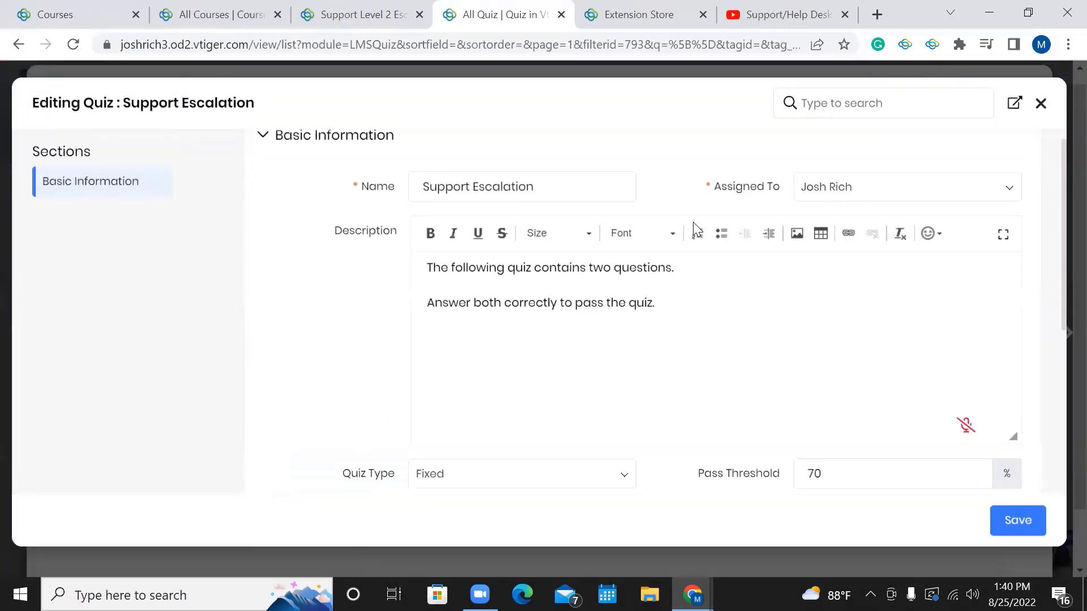
pyautogui.scroll(-3, 694, 225)
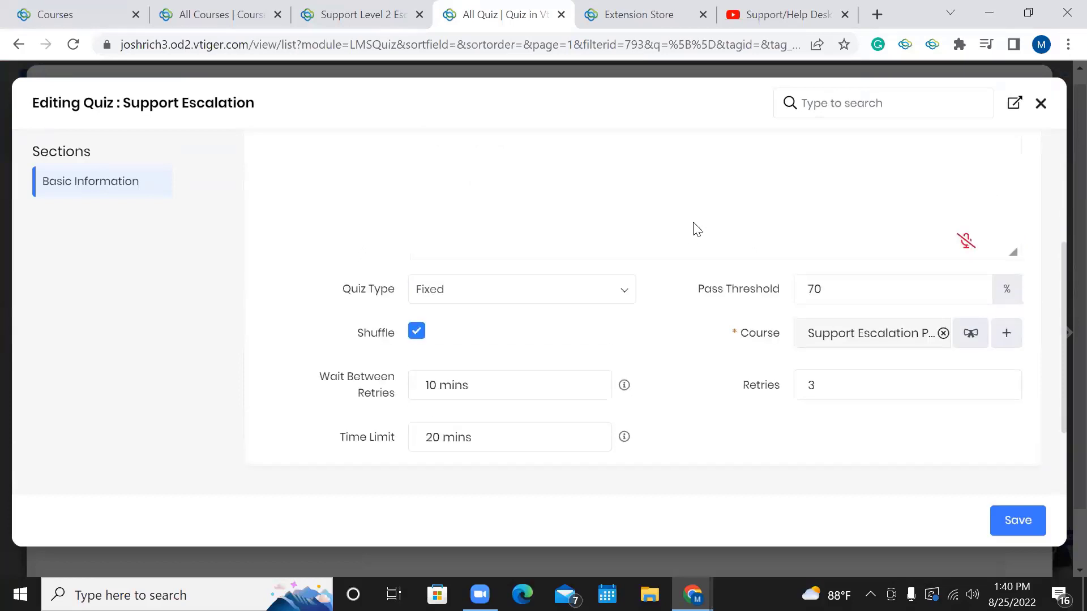
pyautogui.scroll(1, 697, 229)
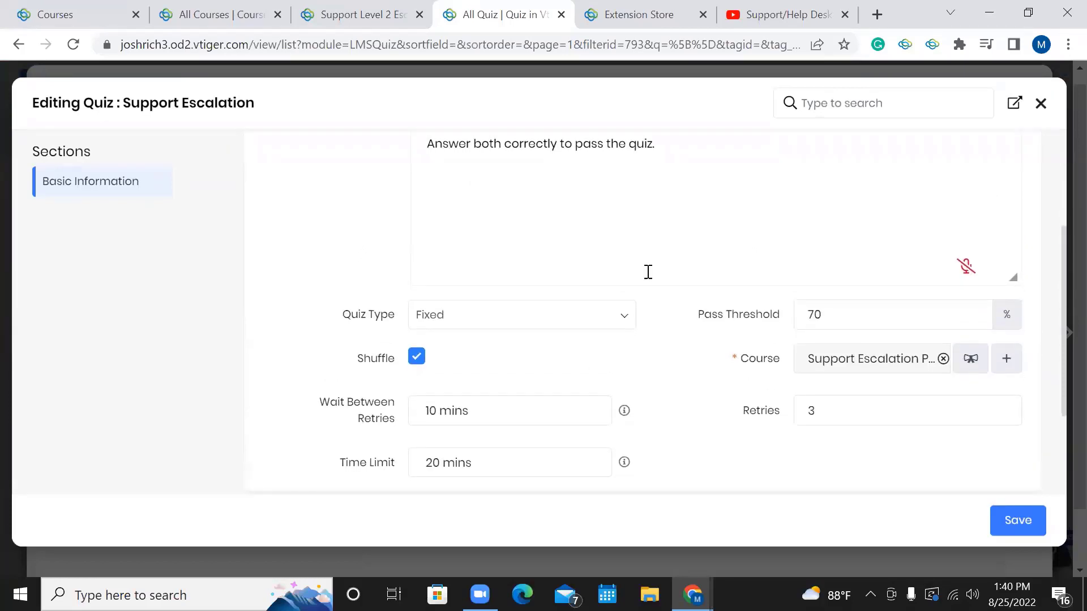
pyautogui.click(544, 317)
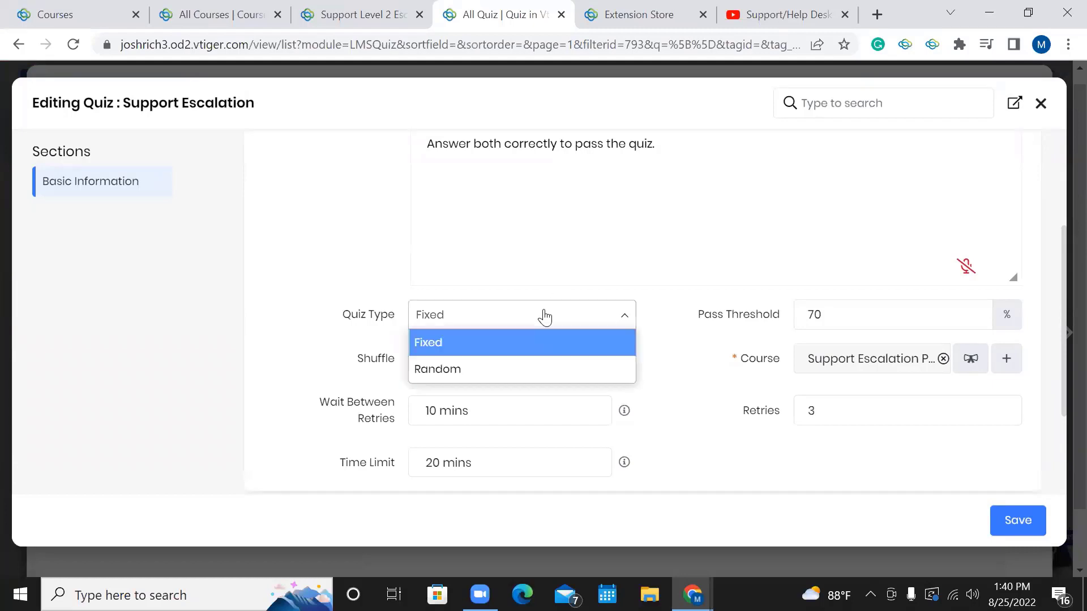
pyautogui.click(698, 327)
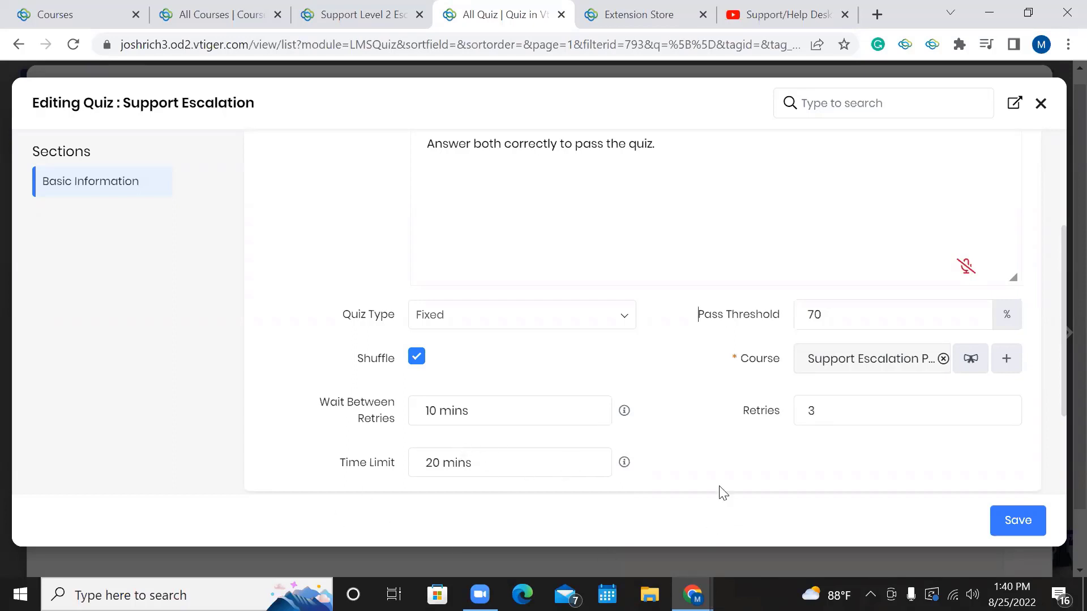
# Close the Support Escalation quiz editor, keeping its two weighted questions and 70% pass threshold.
pyautogui.scroll(4, 683, 456)
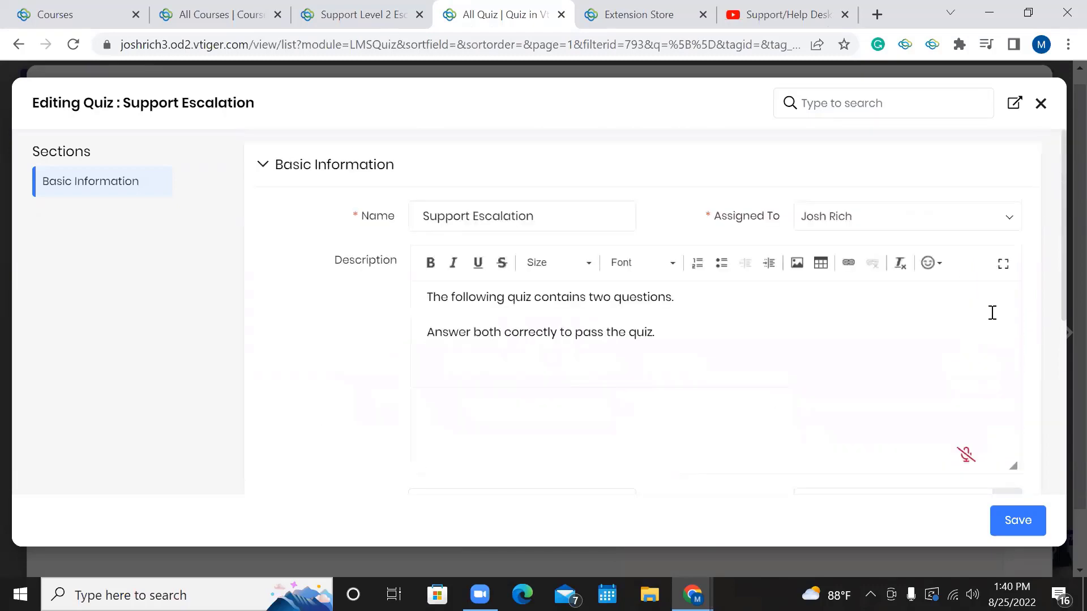
pyautogui.click(1039, 105)
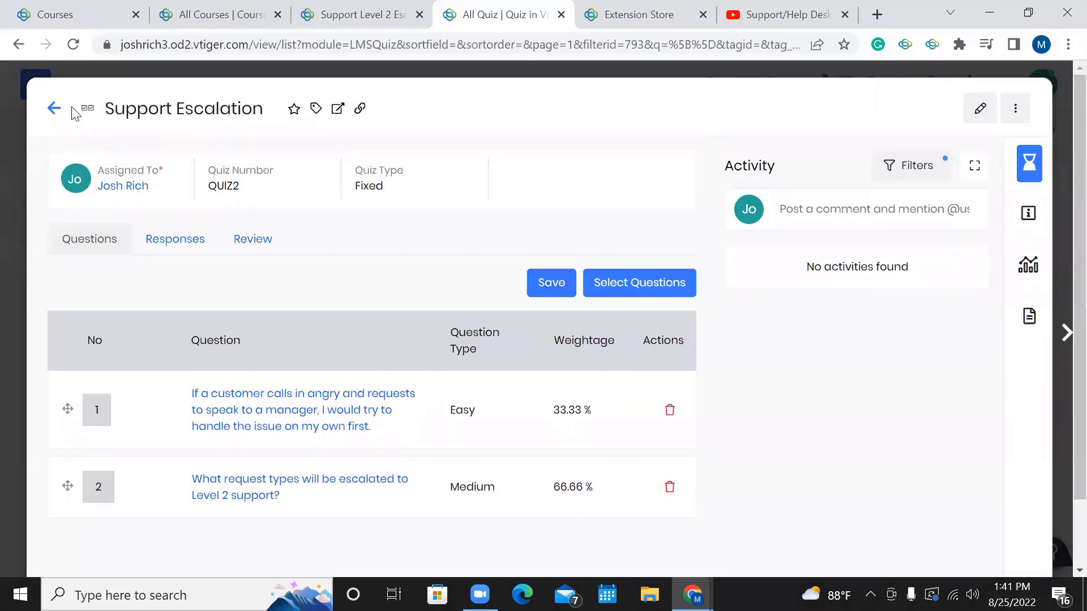
# Leave the quiz and go to the LMS Courses list.
pyautogui.click(54, 108)
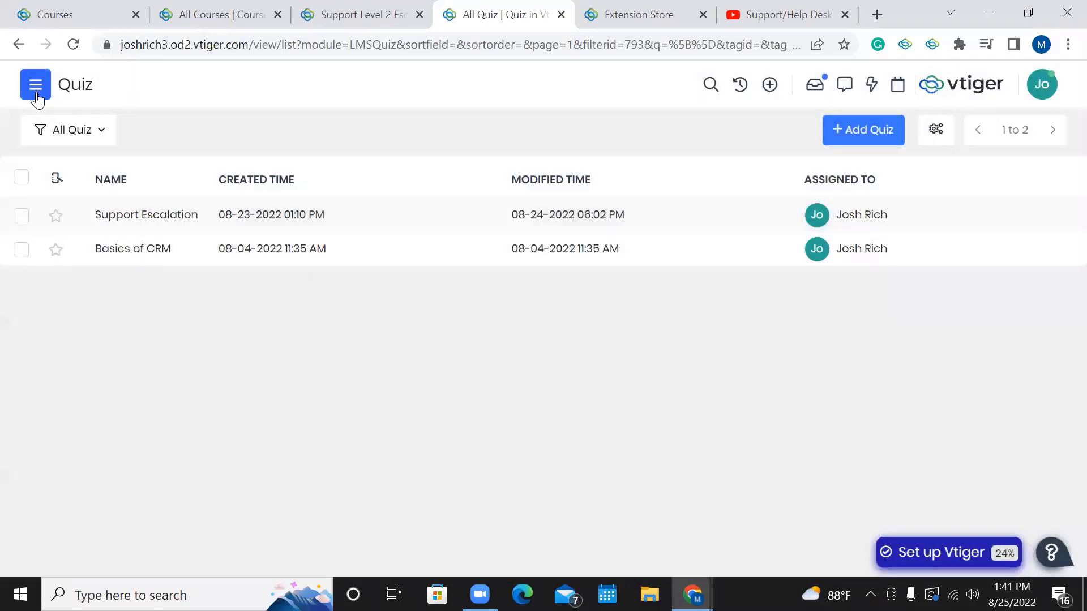
pyautogui.click(35, 92)
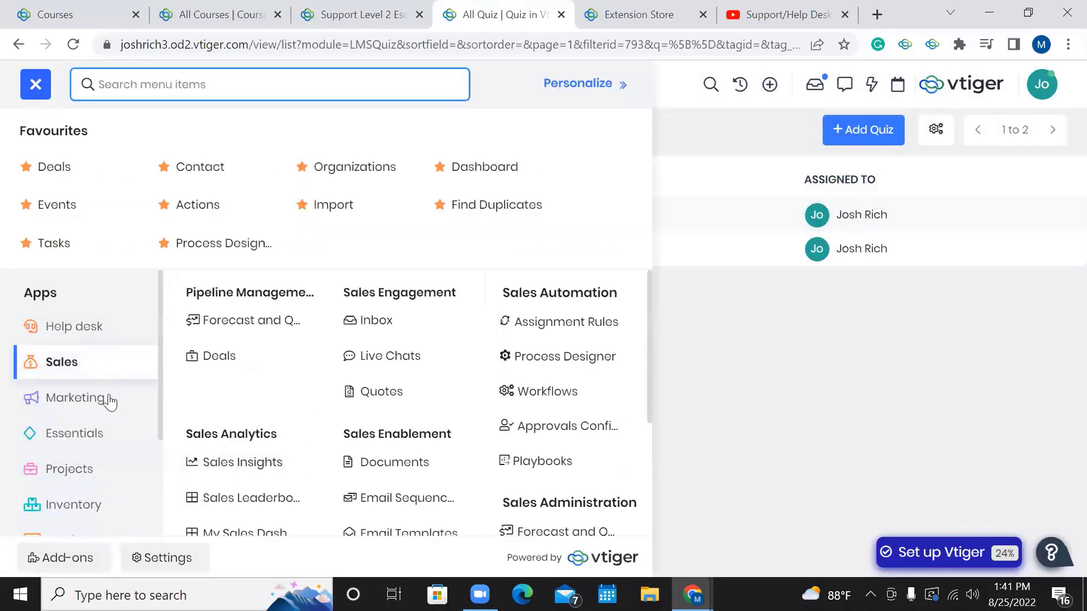
pyautogui.scroll(-3, 92, 407)
pyautogui.click(79, 504)
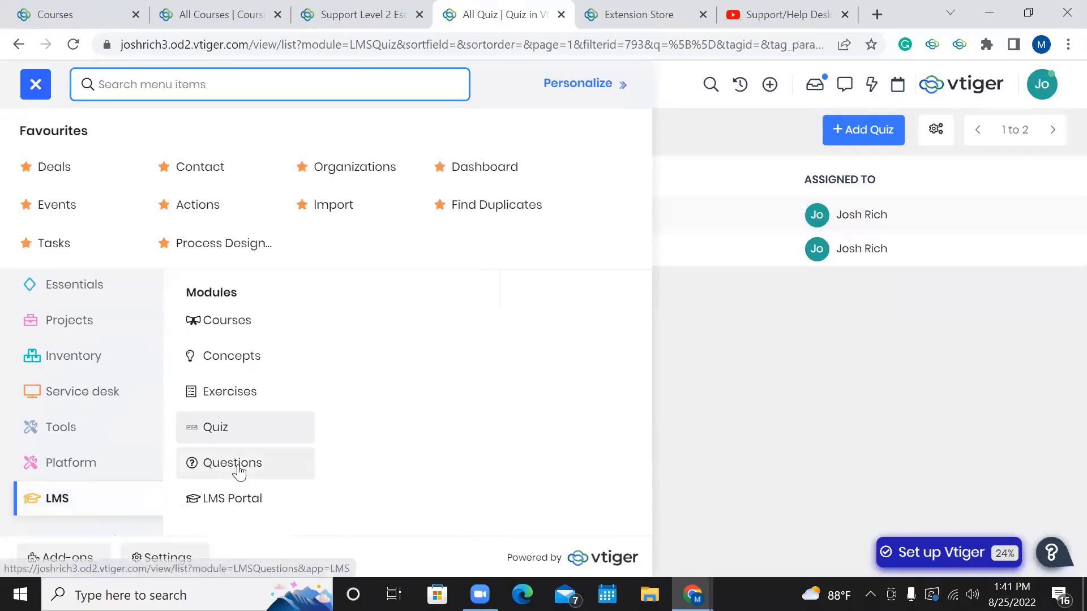
pyautogui.click(248, 325)
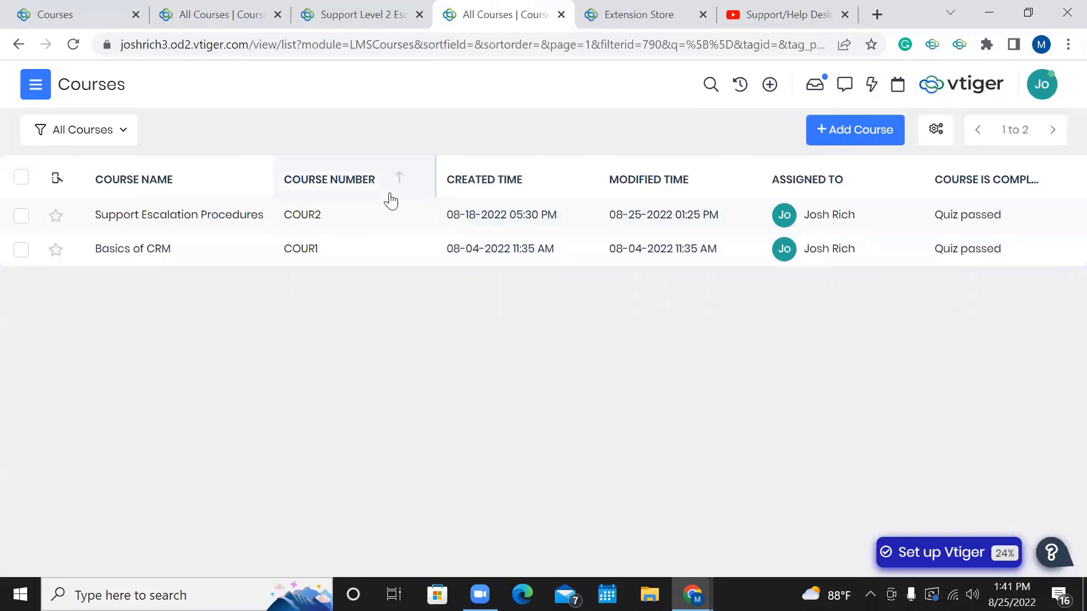
# Check the Support Escalation Procedures course record, then return to the list and reopen the LMS menu.
pyautogui.click(390, 221)
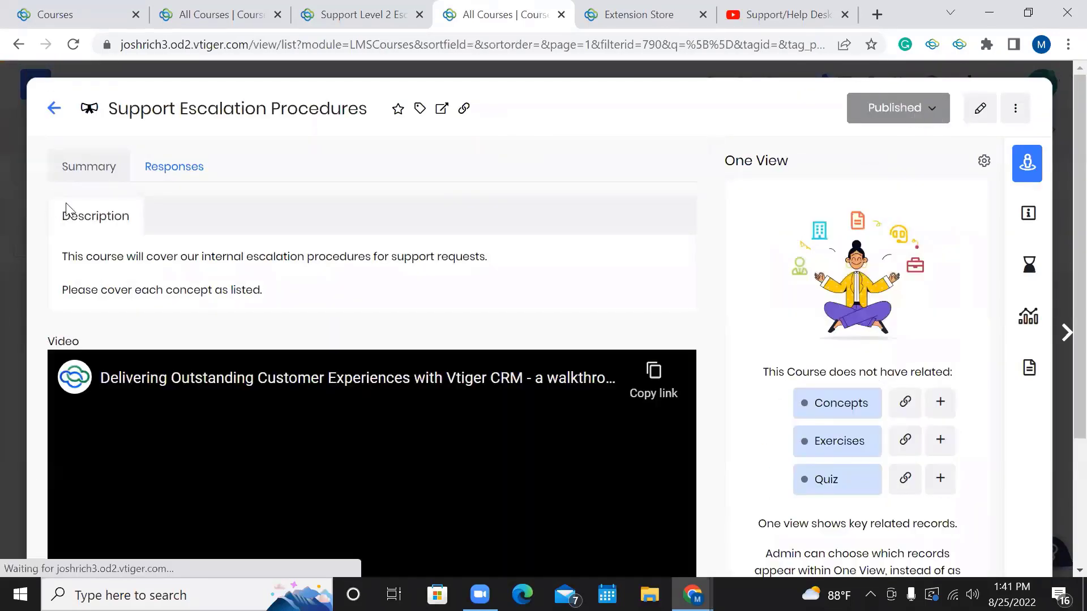
pyautogui.click(53, 129)
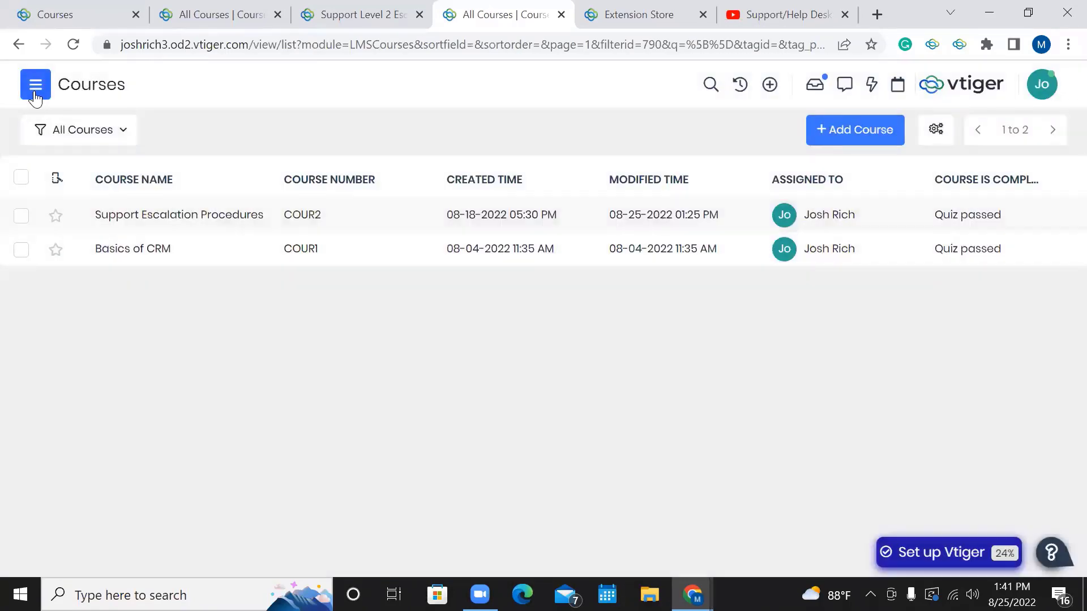
pyautogui.click(36, 85)
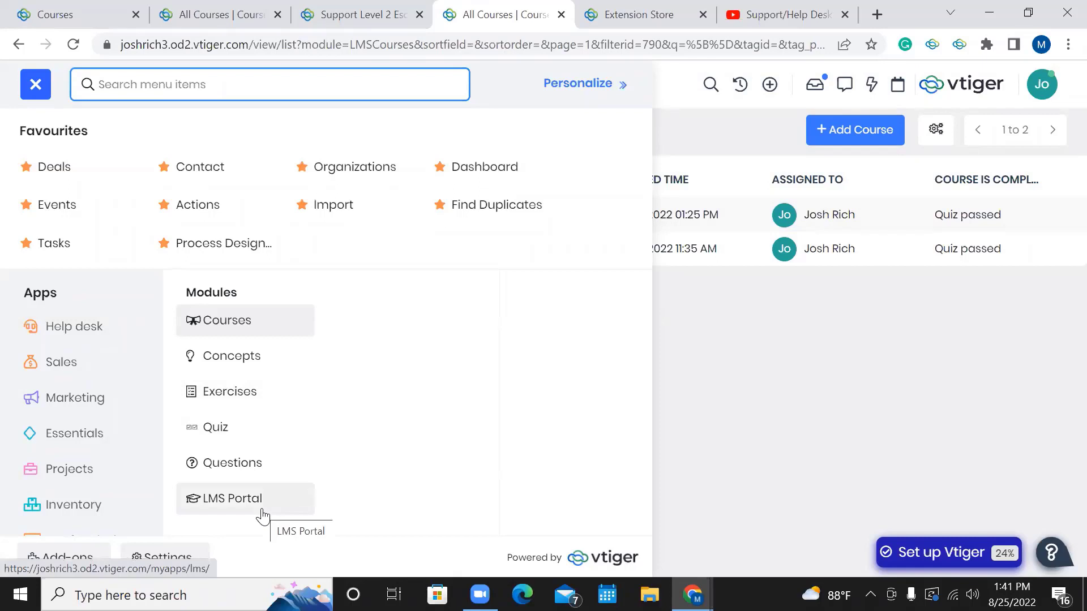
pyautogui.scroll(-3, 135, 493)
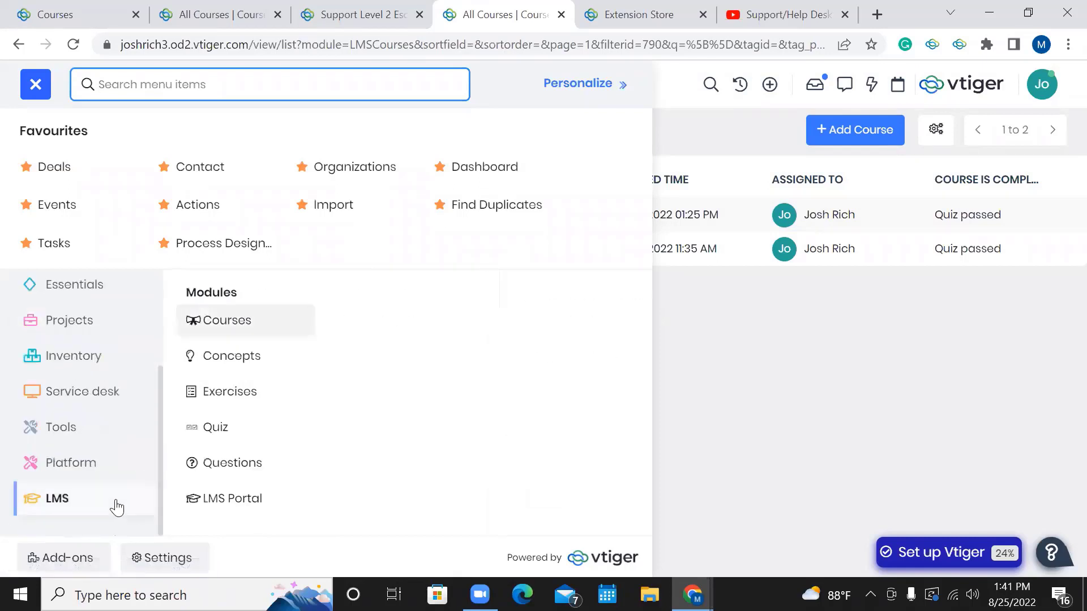
# Open the LMS learner portal to Support Escalation Procedures under Completed Courses, 150 points earned.
pyautogui.click(229, 505)
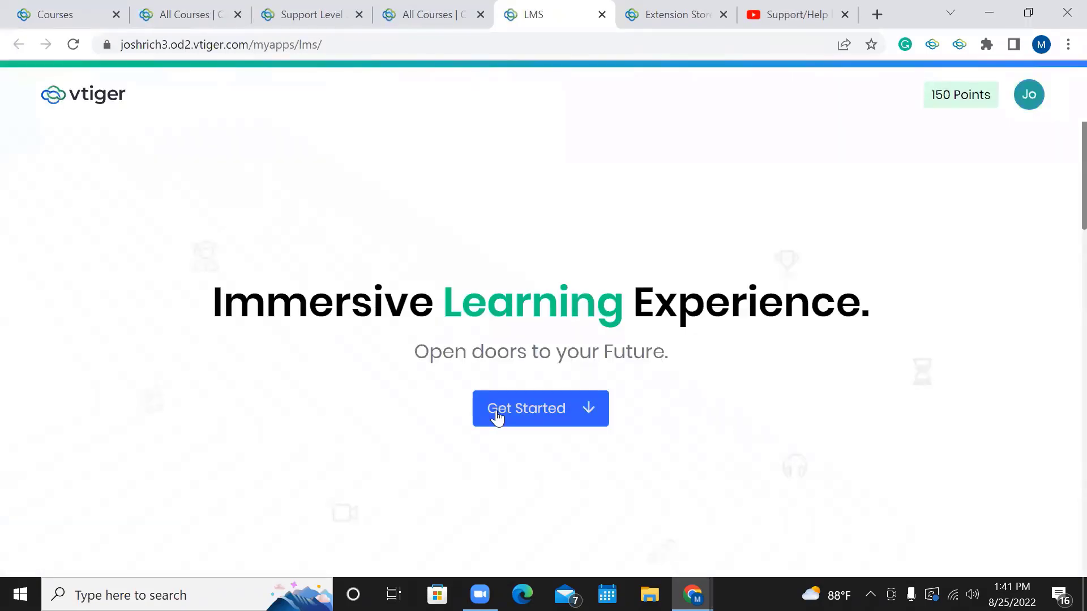
pyautogui.scroll(-10, 497, 418)
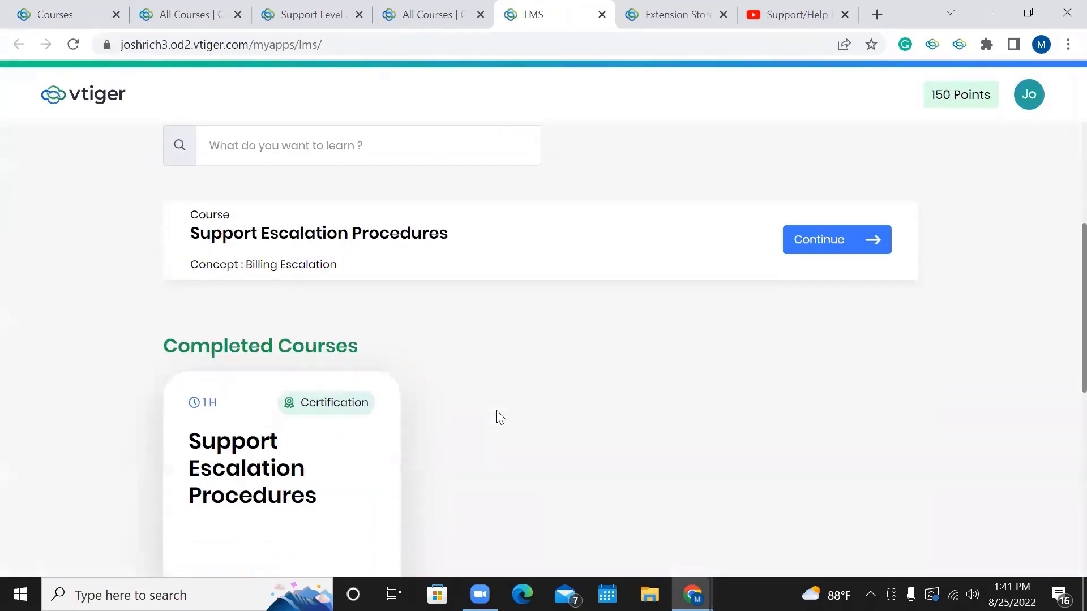
pyautogui.scroll(-4, 496, 411)
pyautogui.scroll(7, 497, 412)
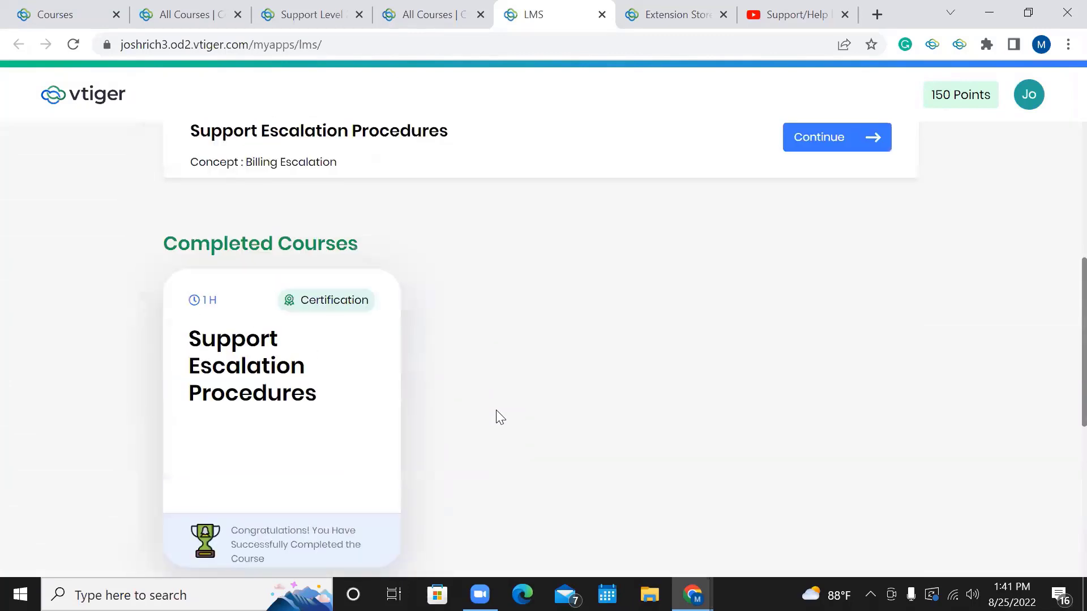
pyautogui.scroll(-1, 496, 411)
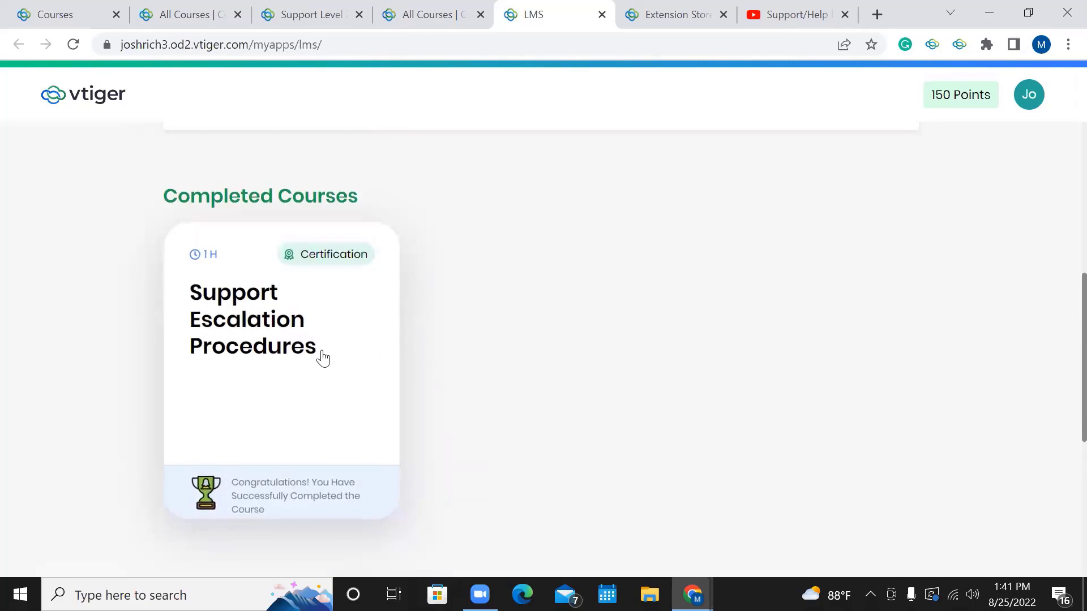
pyautogui.scroll(6, 553, 389)
pyautogui.scroll(5, 554, 389)
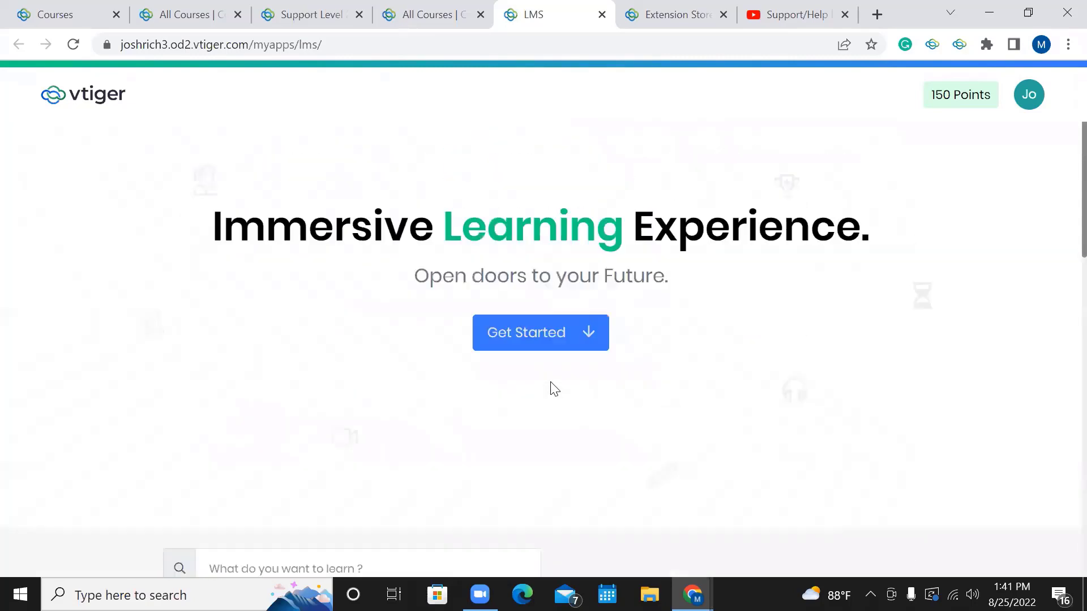
pyautogui.scroll(-17, 312, 447)
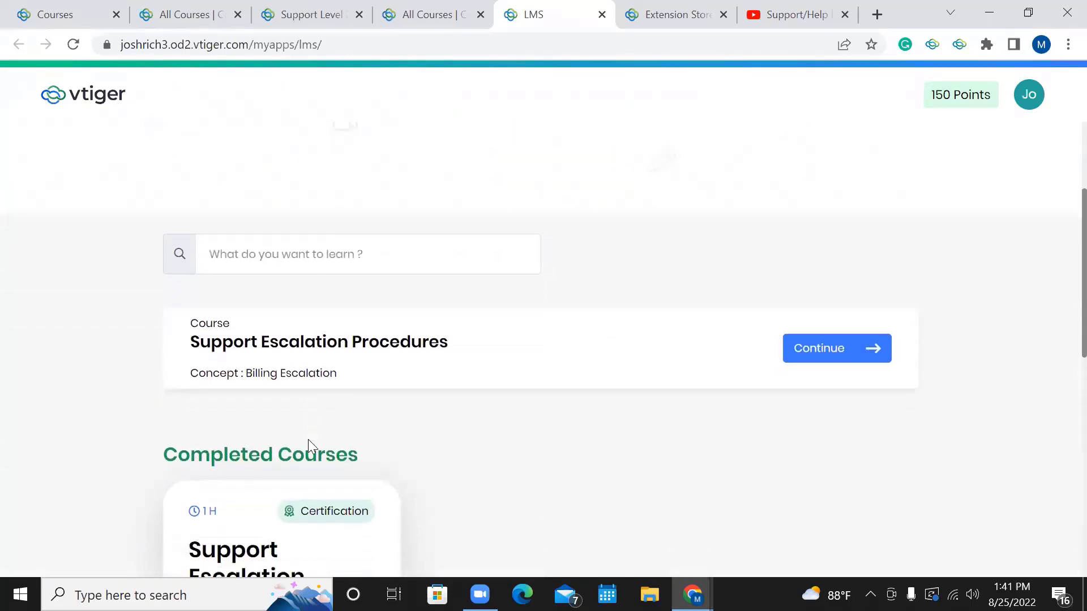
pyautogui.scroll(7, 424, 424)
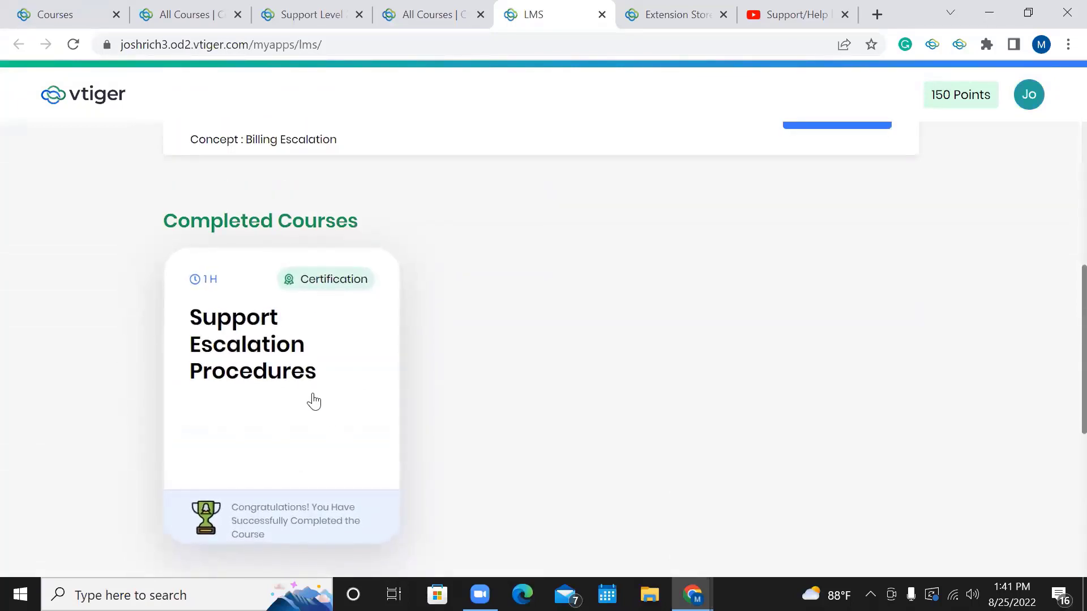
# Open the completed course and view its Course Introduction, Billing Escalation and Support Level 2 lessons.
pyautogui.click(287, 377)
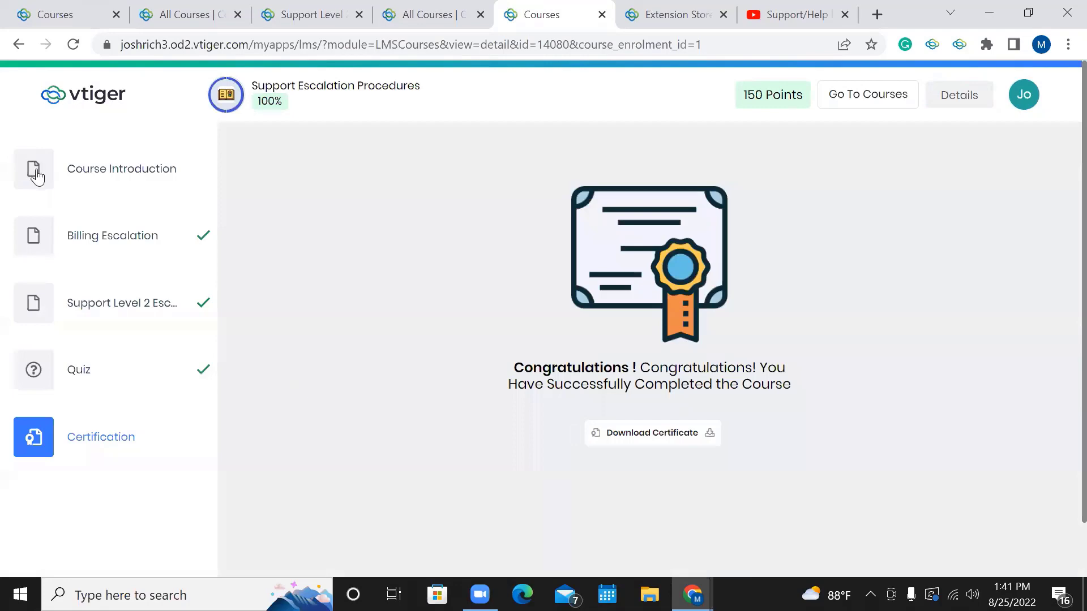
pyautogui.click(68, 173)
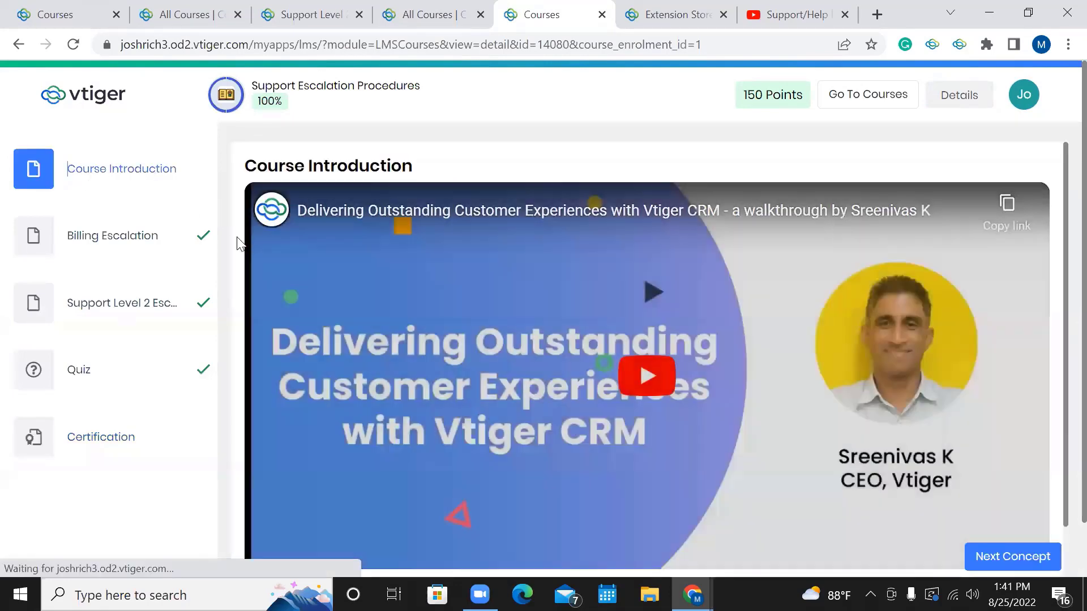
pyautogui.scroll(-1, 221, 245)
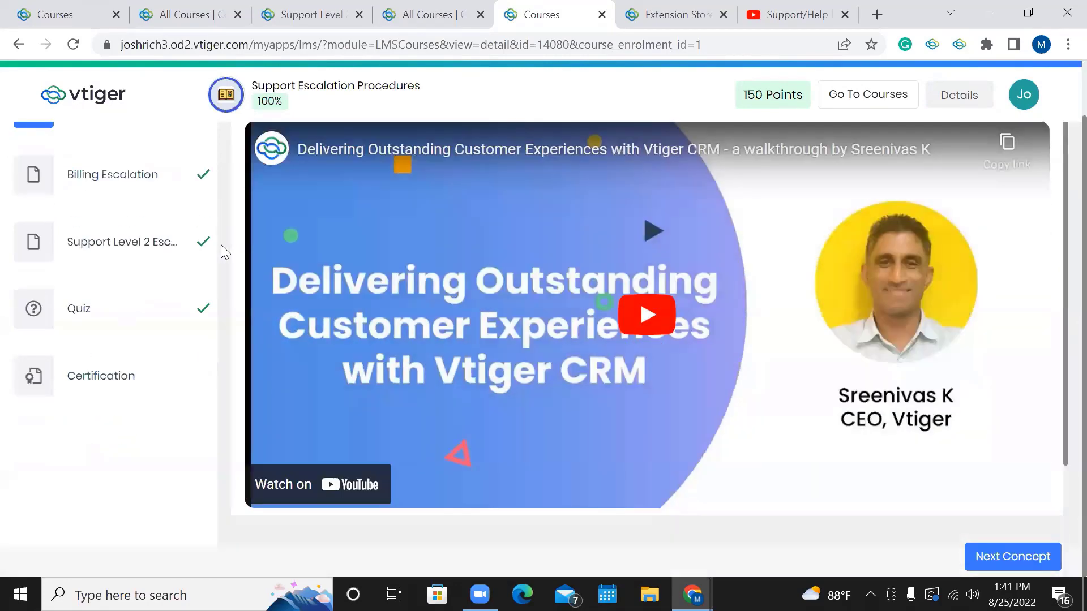
pyautogui.click(128, 176)
pyautogui.click(105, 242)
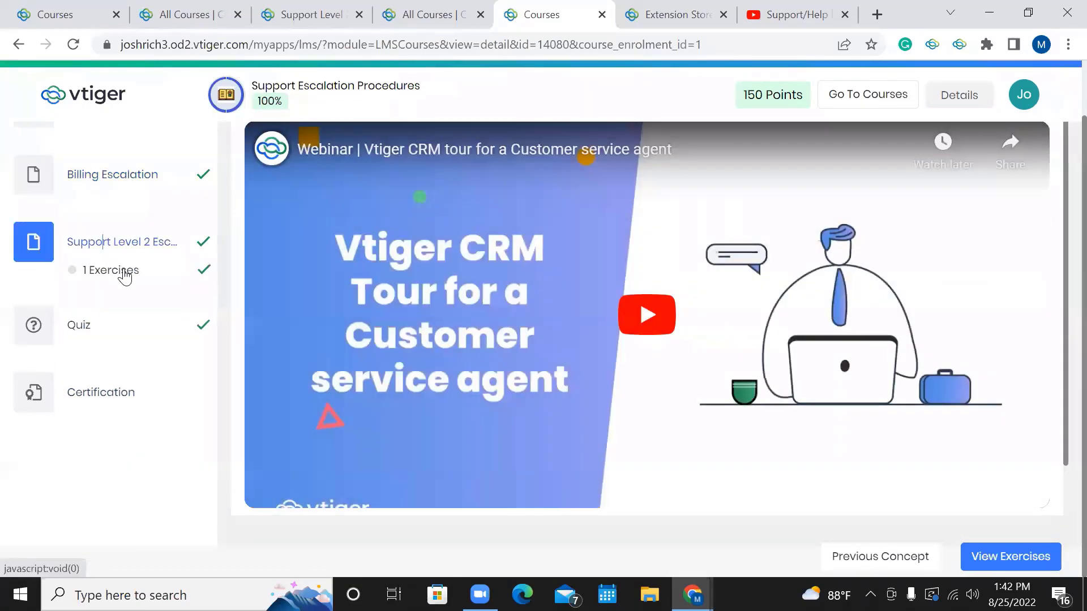
# Review the exercise, quiz and certificate, then return to the Course Introduction video.
pyautogui.click(123, 273)
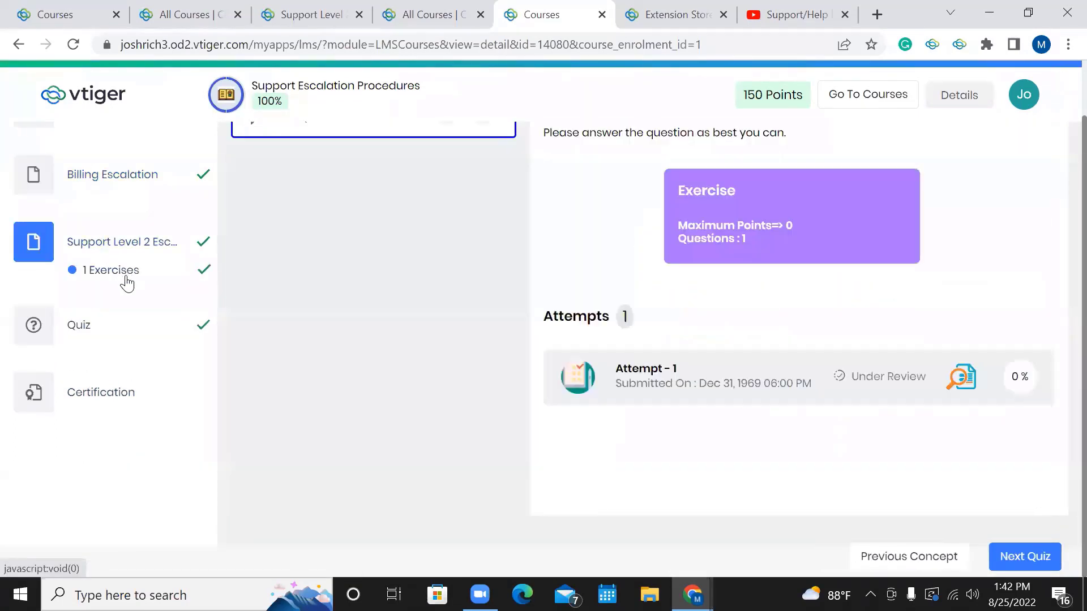
pyautogui.scroll(1, 311, 230)
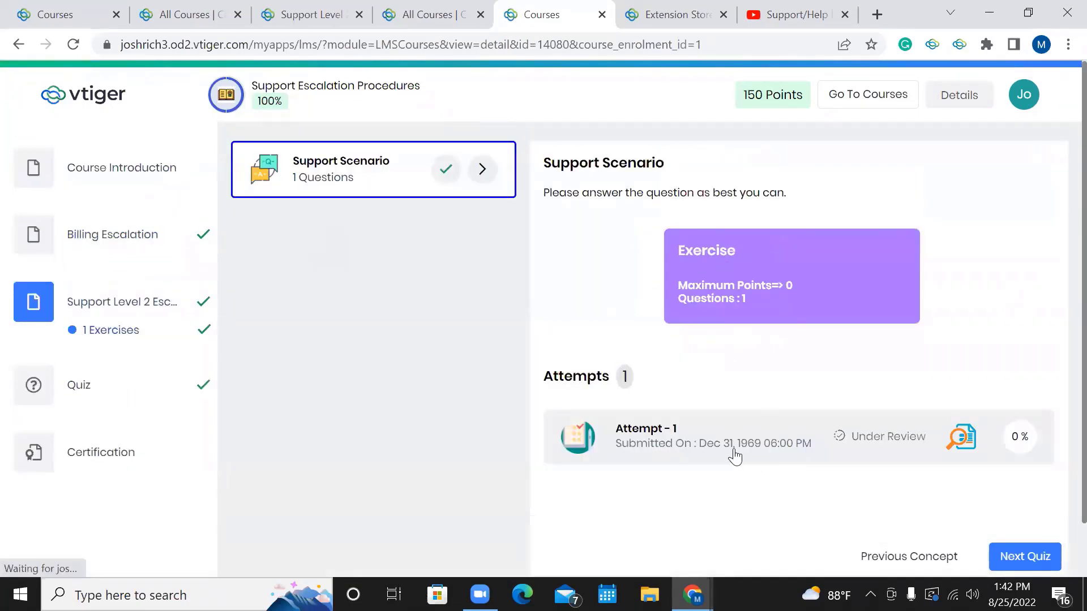
pyautogui.click(83, 385)
pyautogui.click(109, 437)
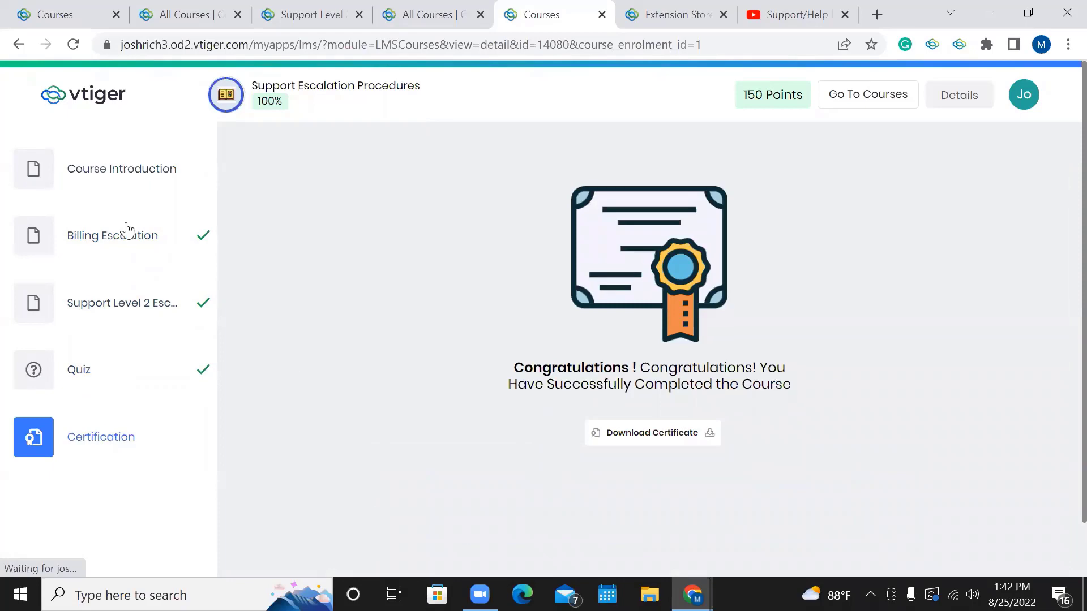
pyautogui.click(118, 186)
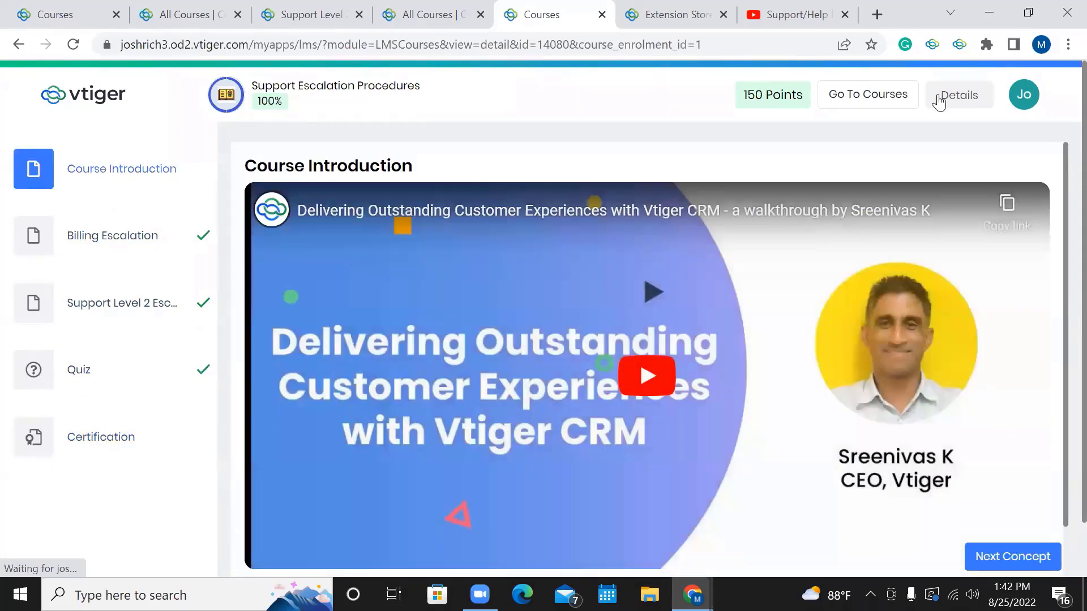
# Return to the course list showing Support Escalation Procedures under Completed Courses.
pyautogui.click(900, 96)
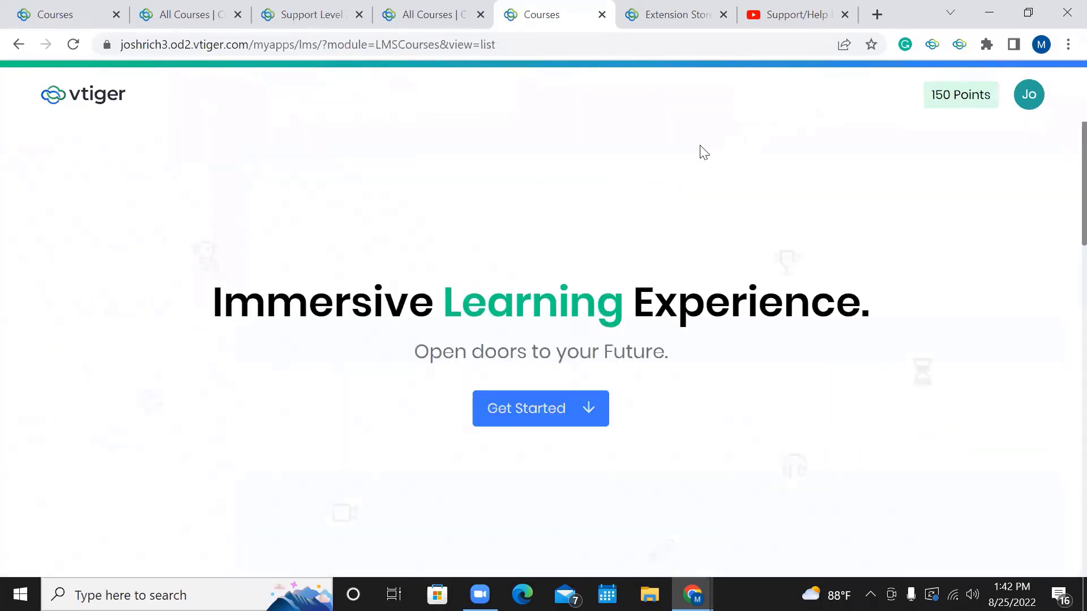
pyautogui.scroll(-3, 704, 153)
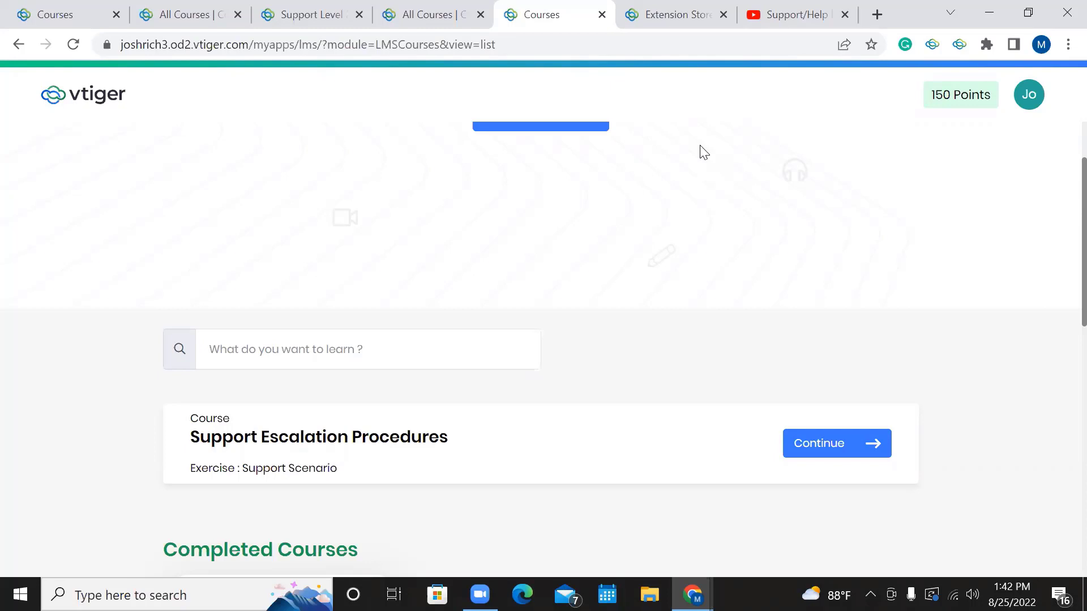
pyautogui.scroll(-10, 704, 153)
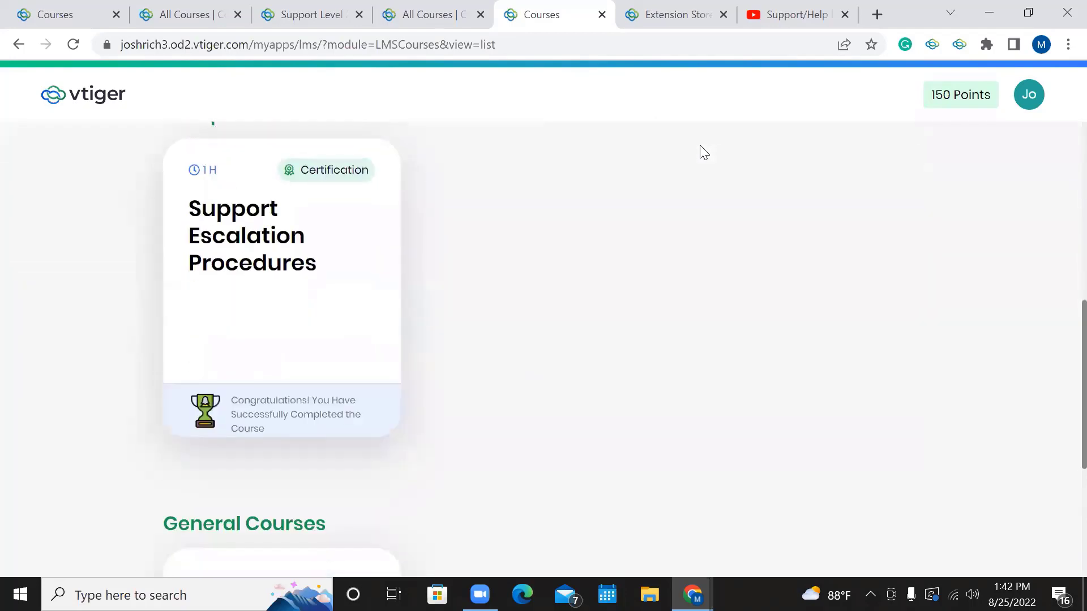
pyautogui.scroll(8, 704, 153)
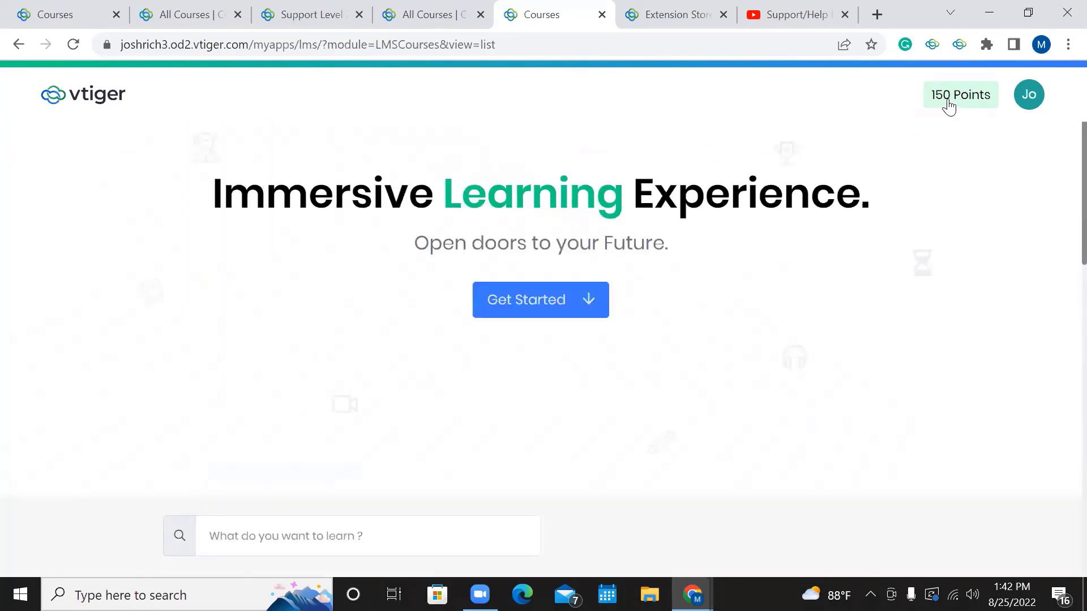
pyautogui.scroll(-6, 619, 240)
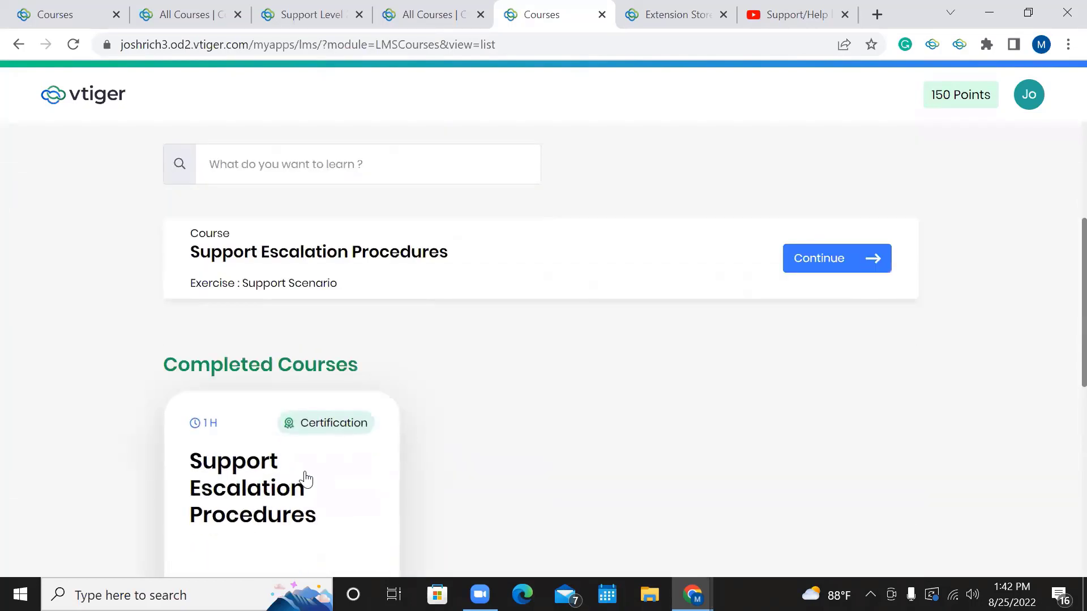
pyautogui.scroll(-2, 305, 475)
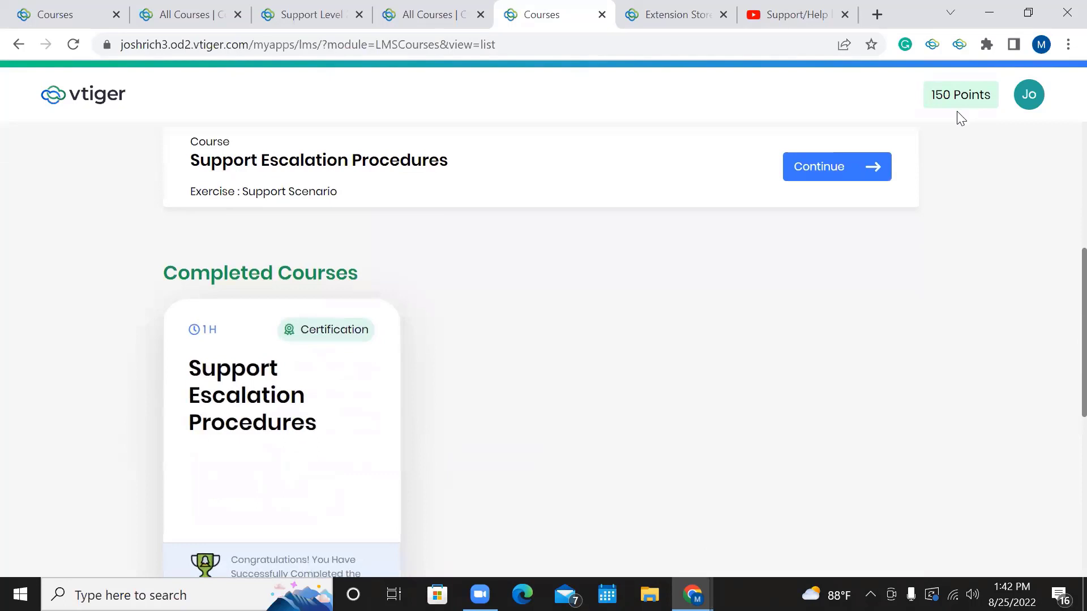
# Start the LMS Webinar presentation as a full-screen Google Slides slideshow.
pyautogui.scroll(5, 942, 219)
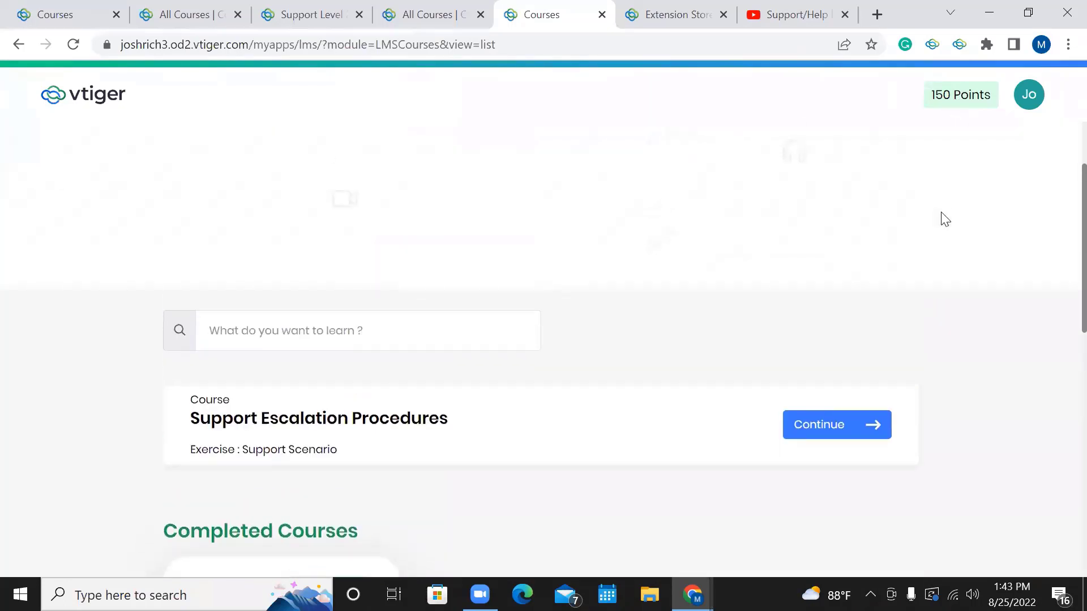
pyautogui.scroll(5, 950, 175)
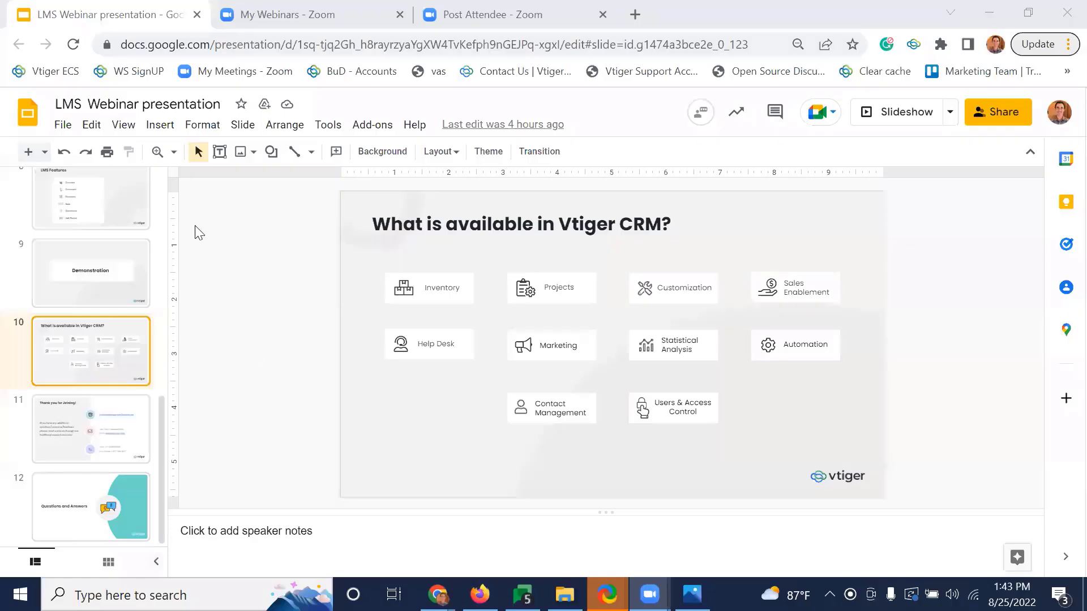
pyautogui.click(908, 121)
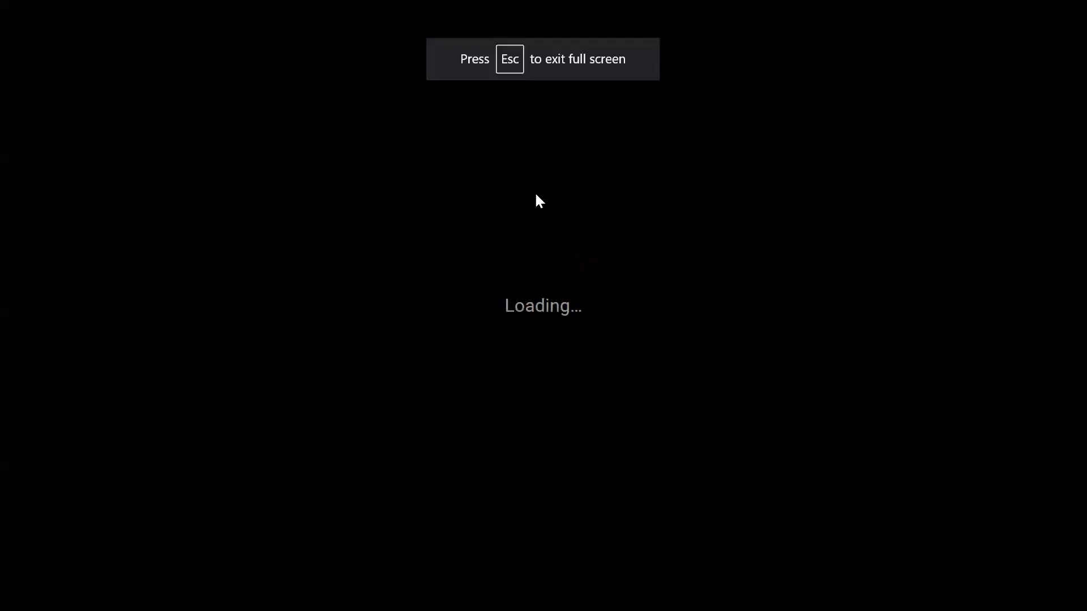
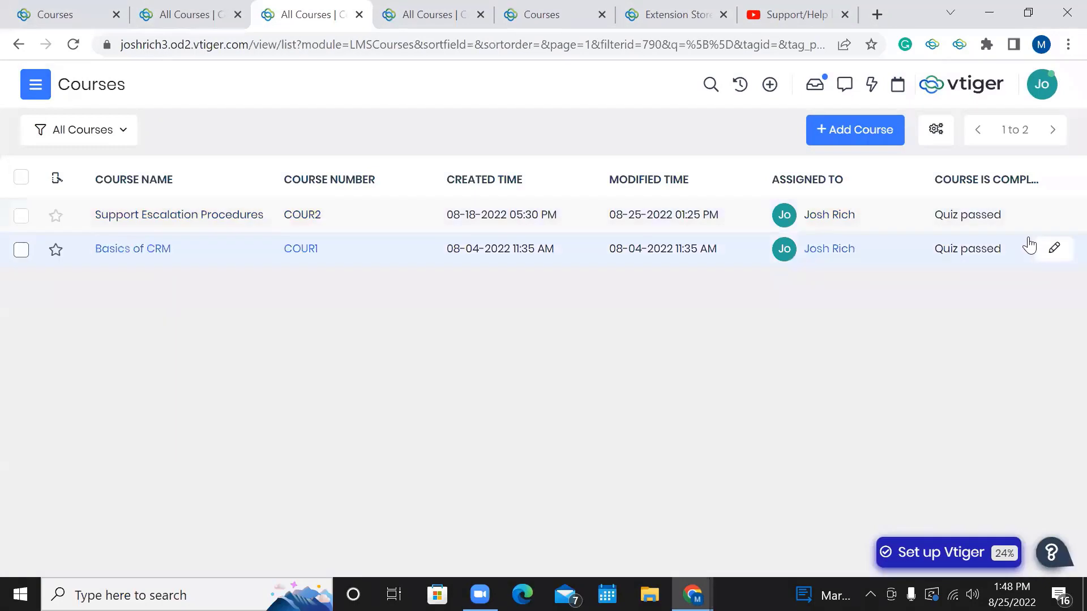
# Scroll through the Basics of CRM Editing Course dialog, close it unsaved, and show the navigation menu.
pyautogui.click(1051, 255)
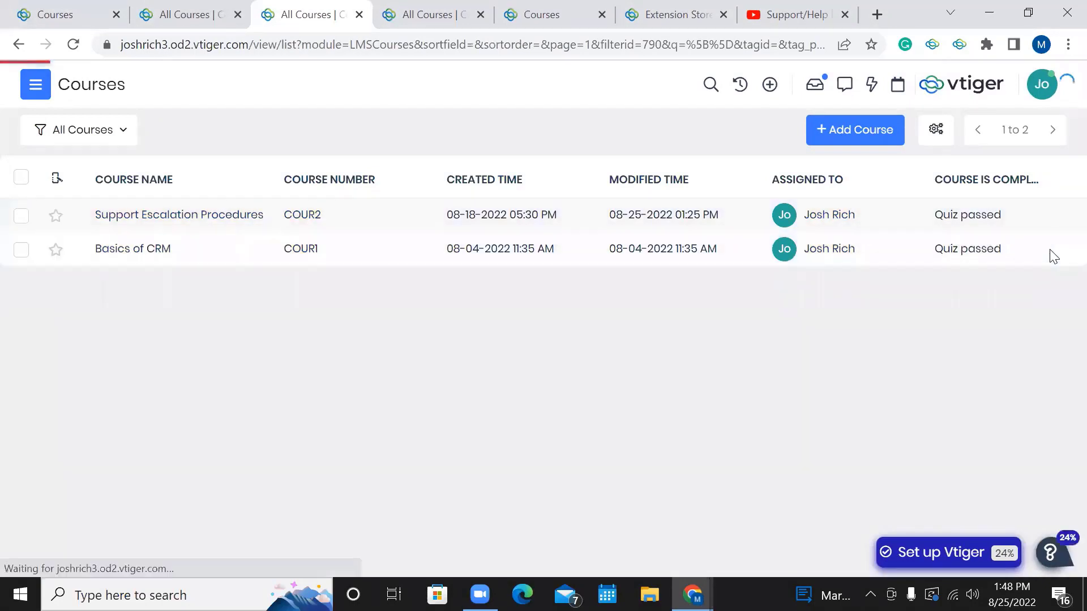
pyautogui.scroll(-4, 767, 294)
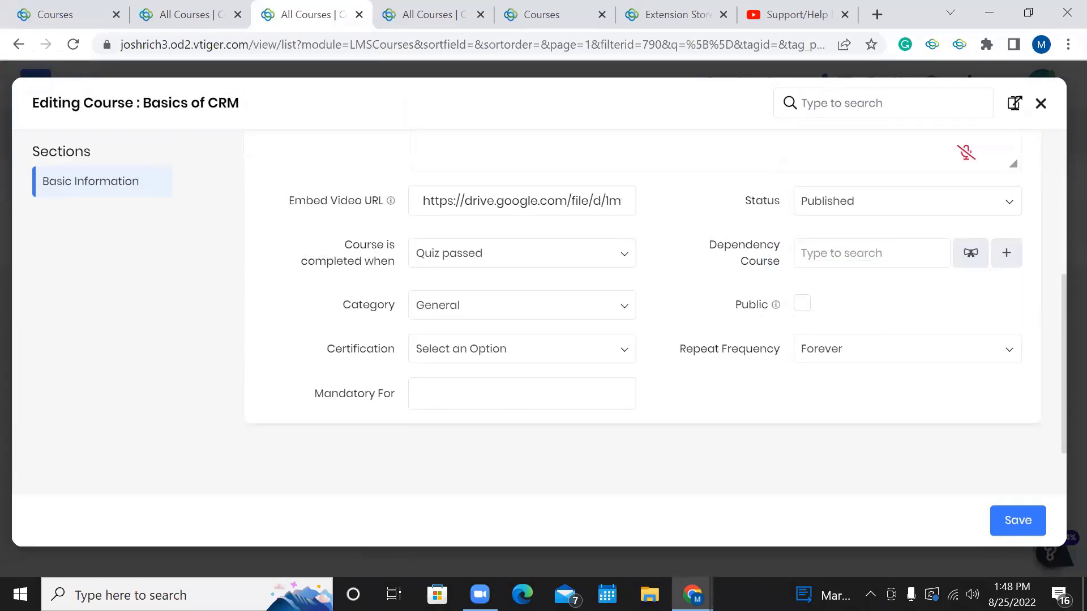
pyautogui.click(1040, 103)
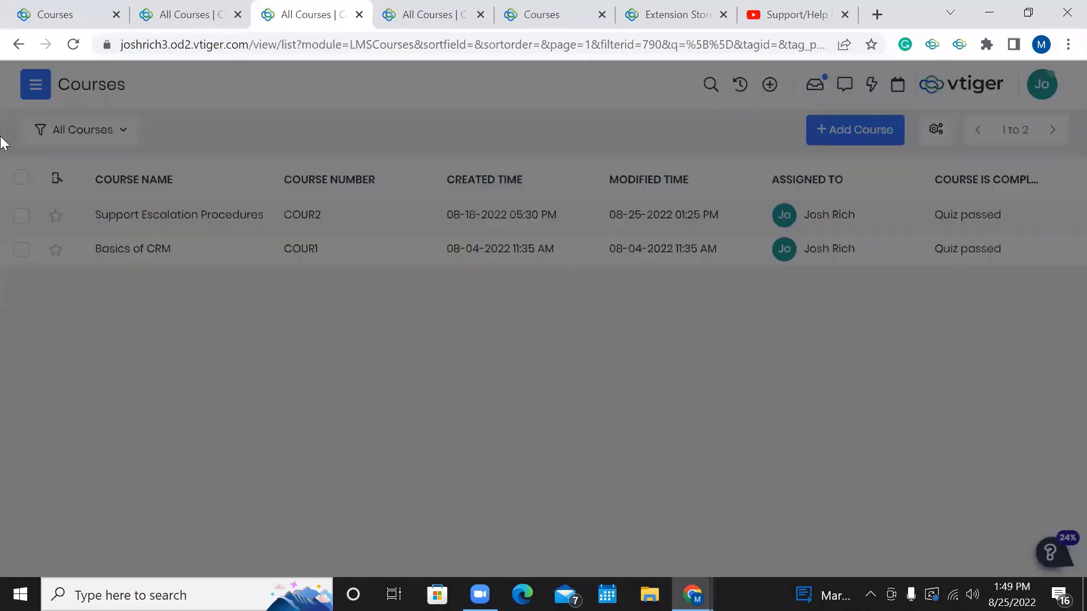
pyautogui.click(36, 85)
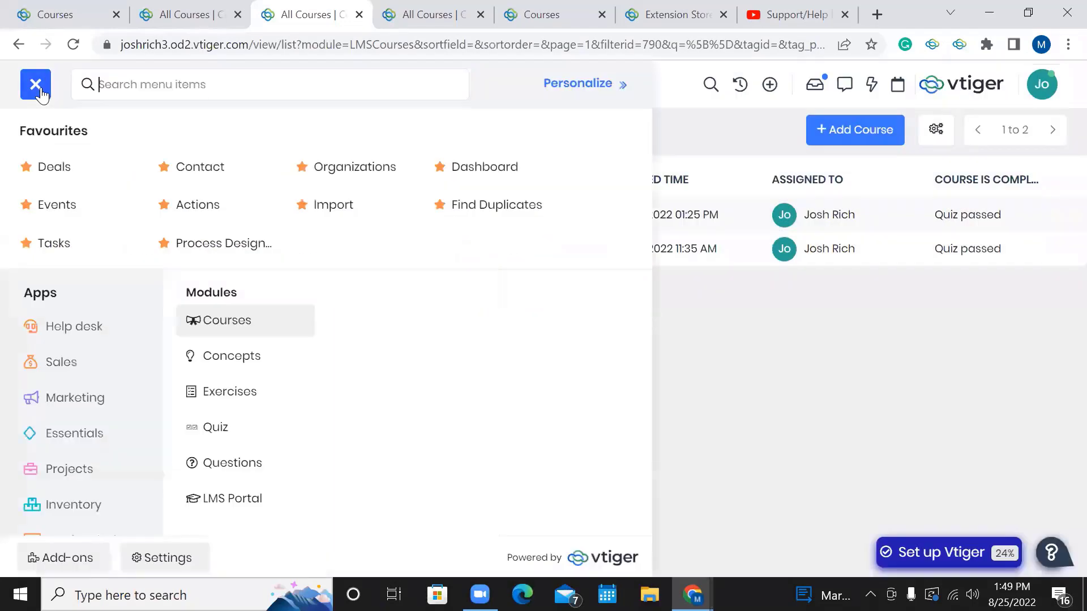
# Open the first contact's record in edit mode and scroll through its fields.
pyautogui.click(226, 184)
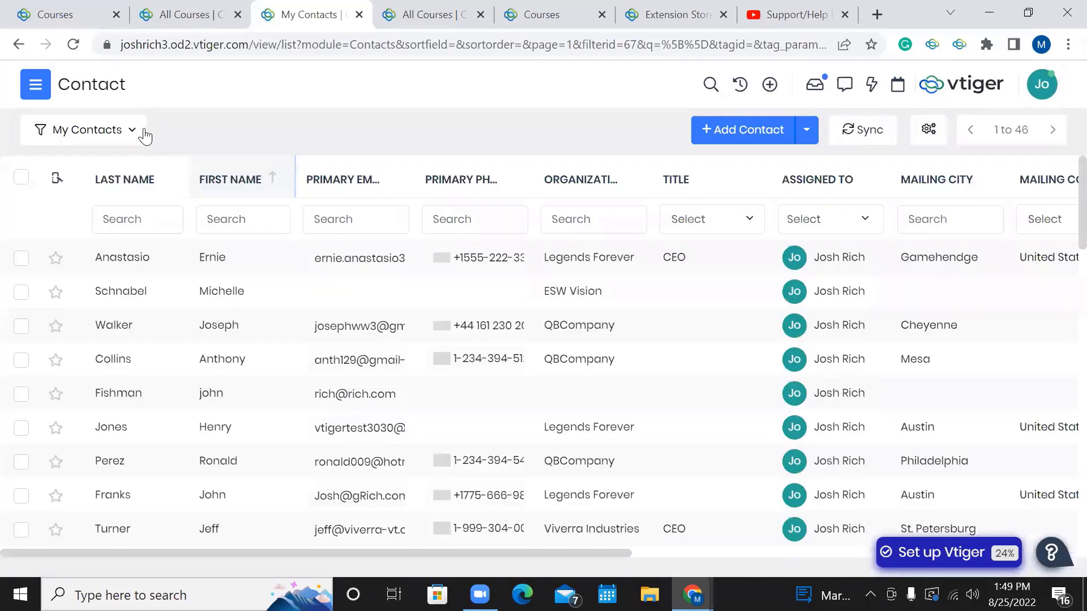
pyautogui.click(276, 267)
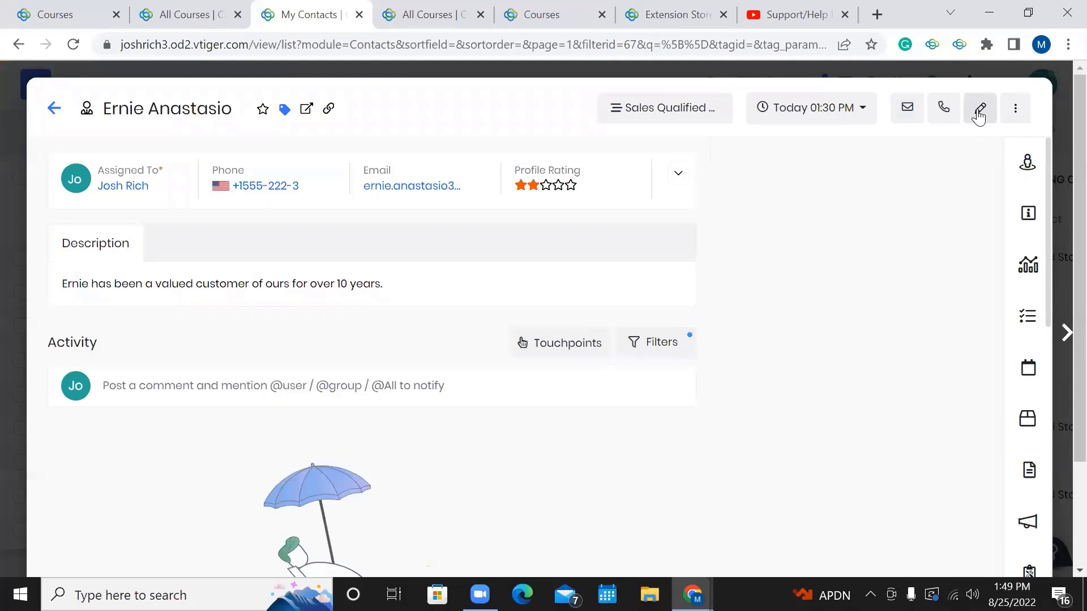
pyautogui.click(978, 113)
pyautogui.scroll(-3, 886, 376)
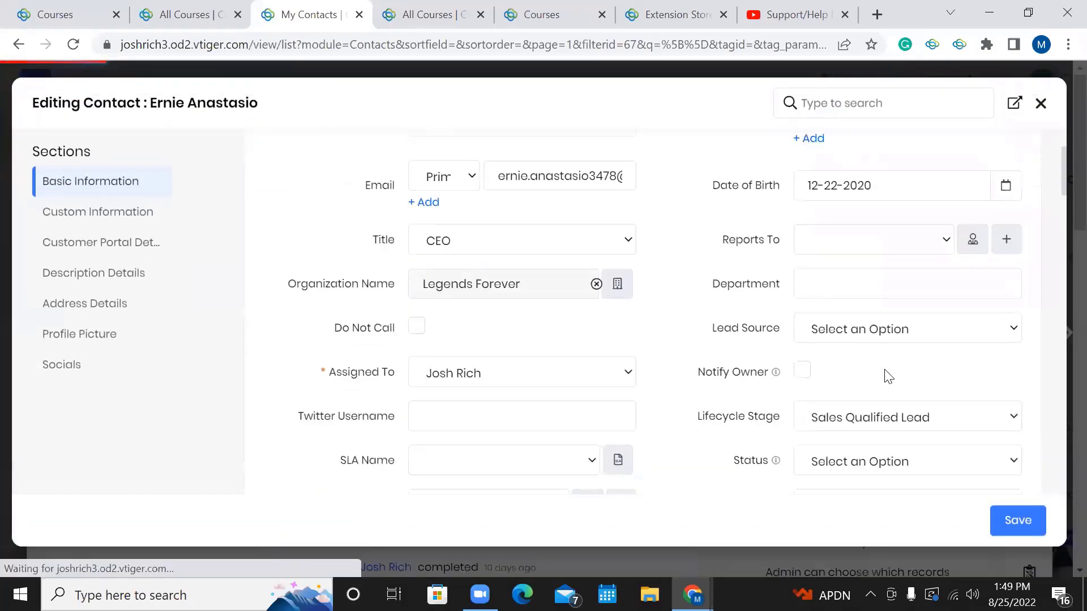
pyautogui.scroll(-10, 888, 377)
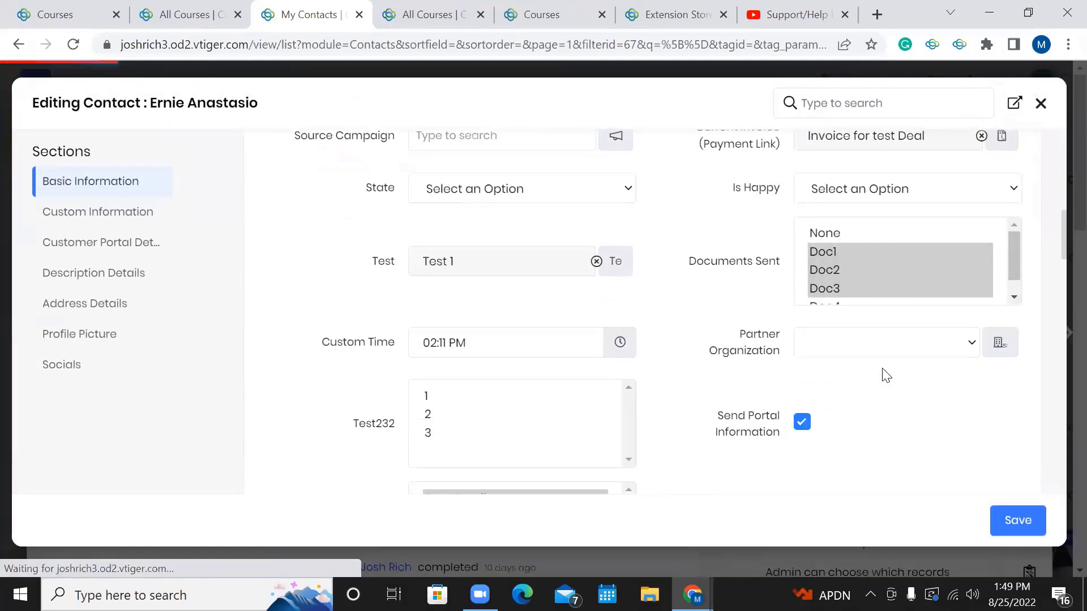
pyautogui.scroll(-5, 716, 323)
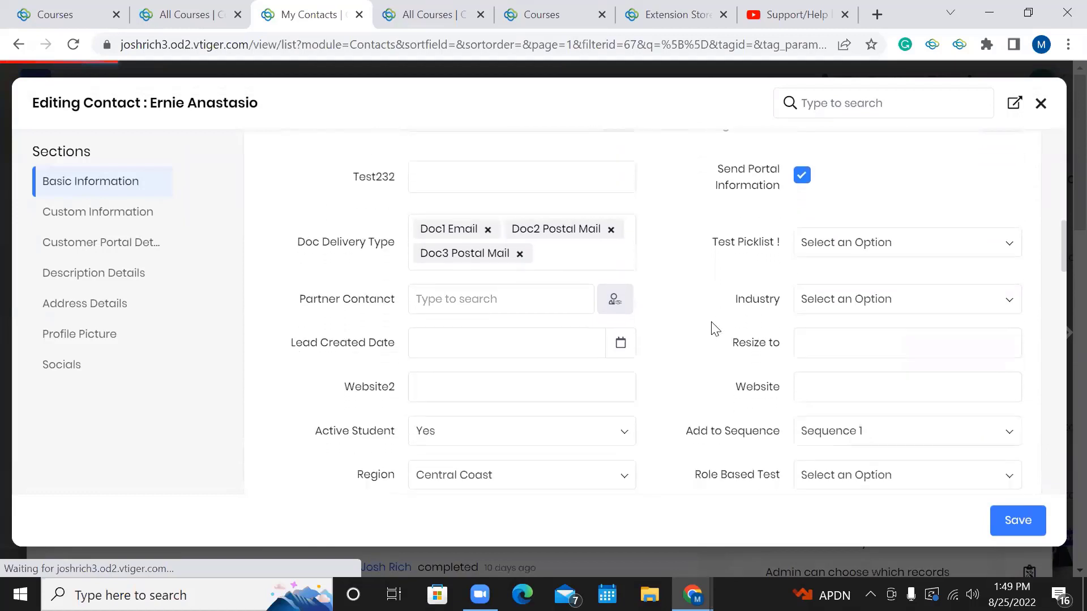
pyautogui.scroll(-2, 716, 329)
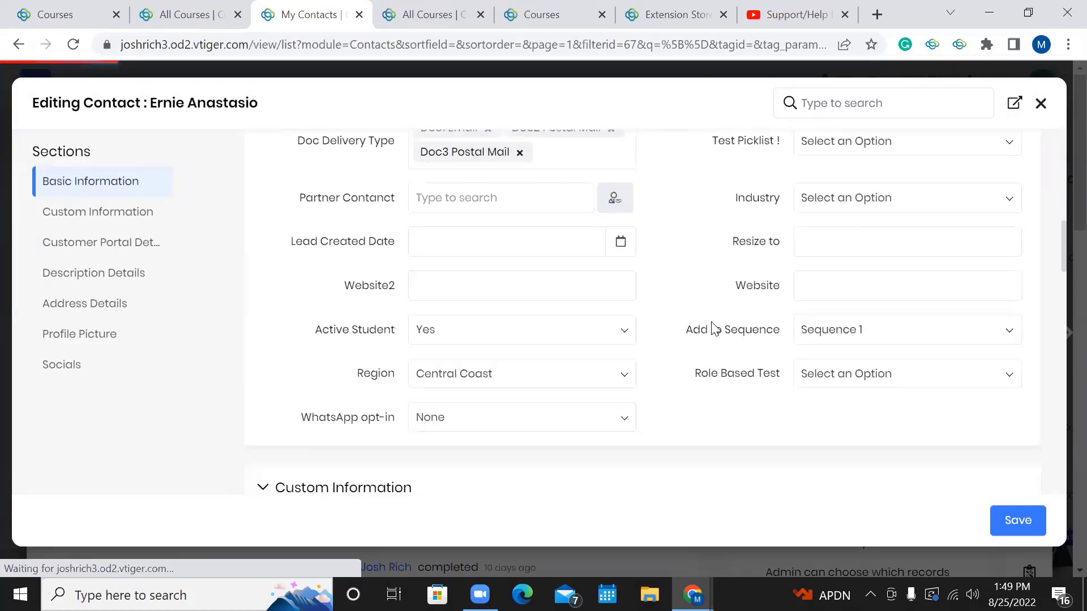
# Keep Active Student at Yes, discard the unsaved contact edits, and return to All Courses.
pyautogui.click(438, 322)
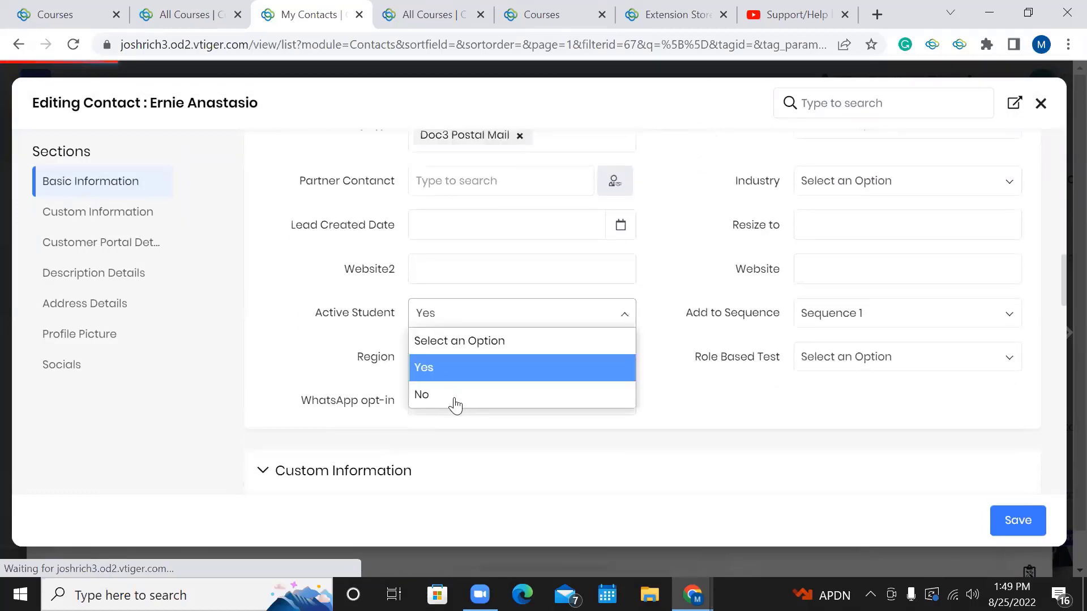
pyautogui.click(729, 370)
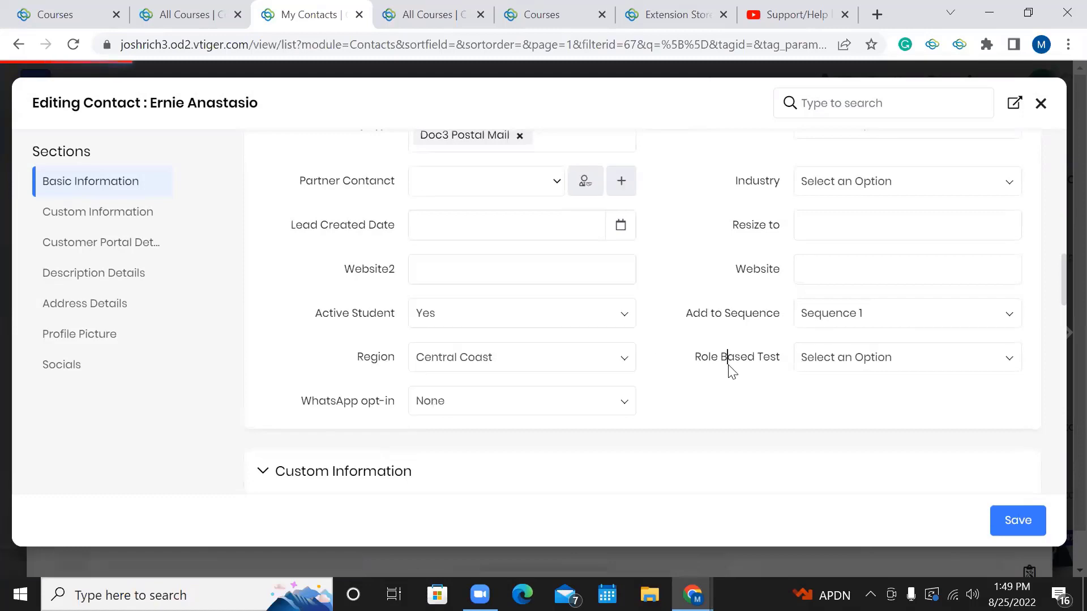
pyautogui.scroll(10, 729, 363)
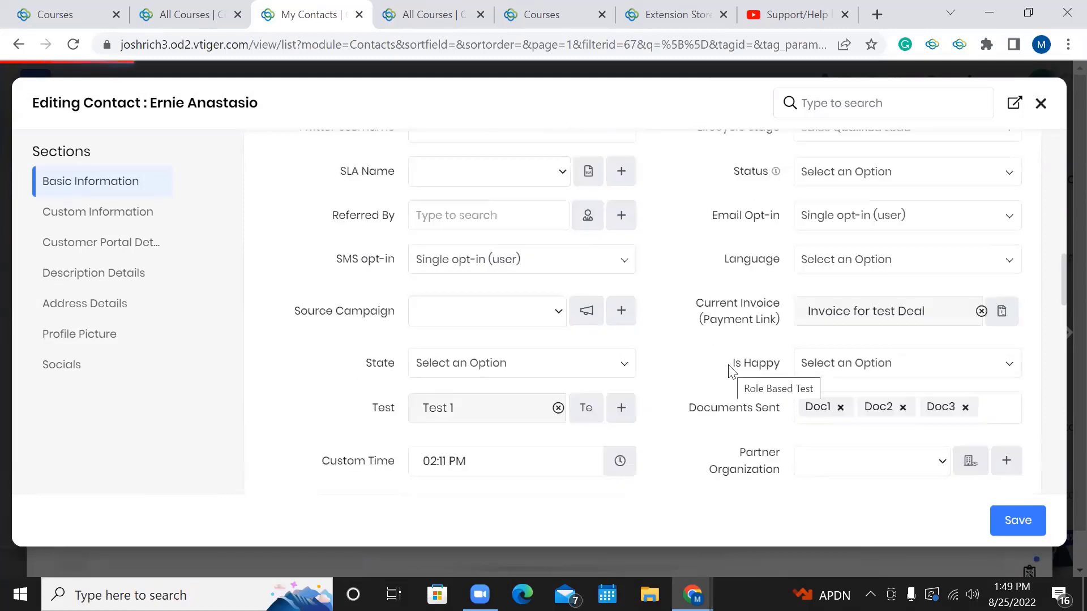
pyautogui.click(1042, 109)
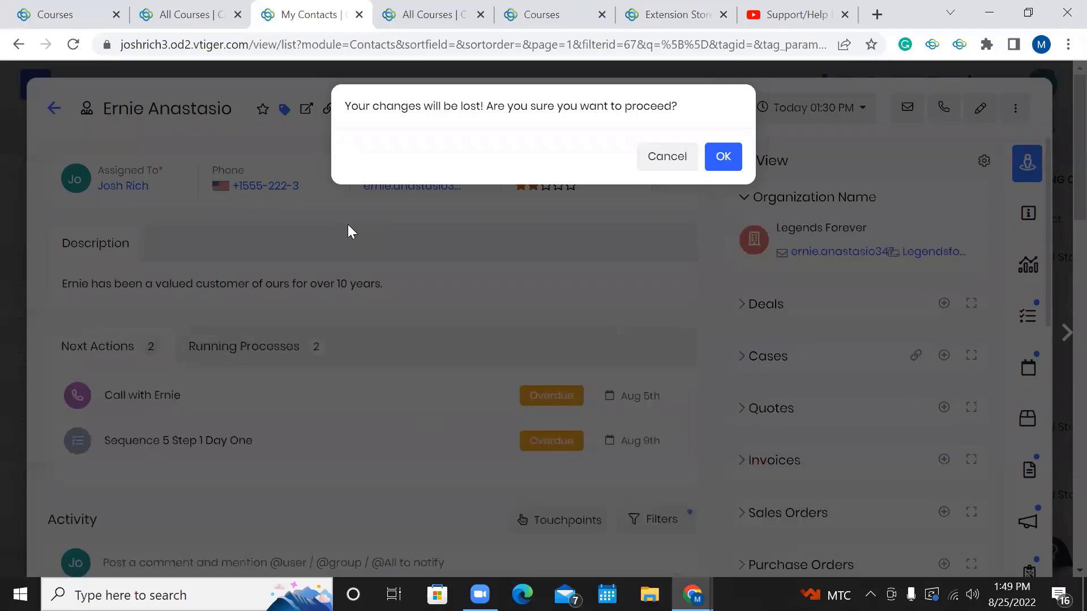
pyautogui.click(662, 151)
pyautogui.moveTo(120, 120); pyautogui.dragTo(70, 109)
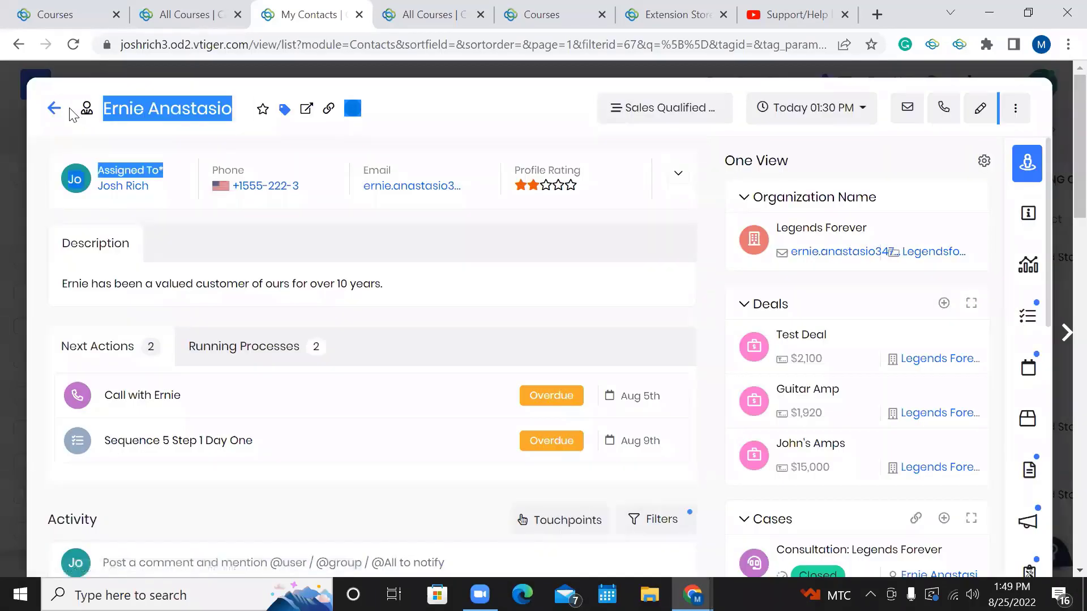
pyautogui.click(53, 110)
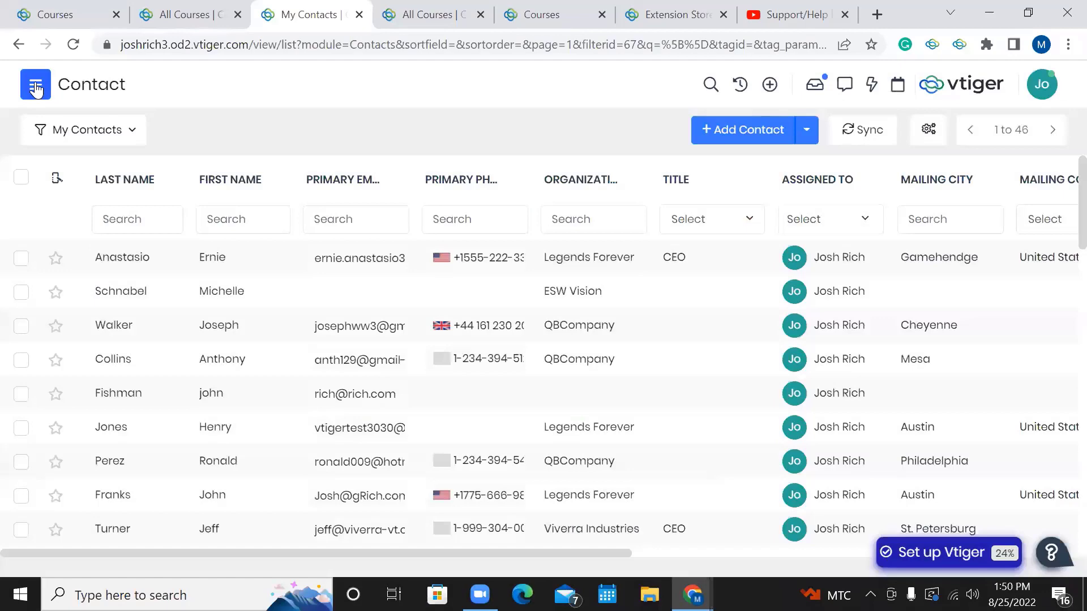
pyautogui.click(437, 12)
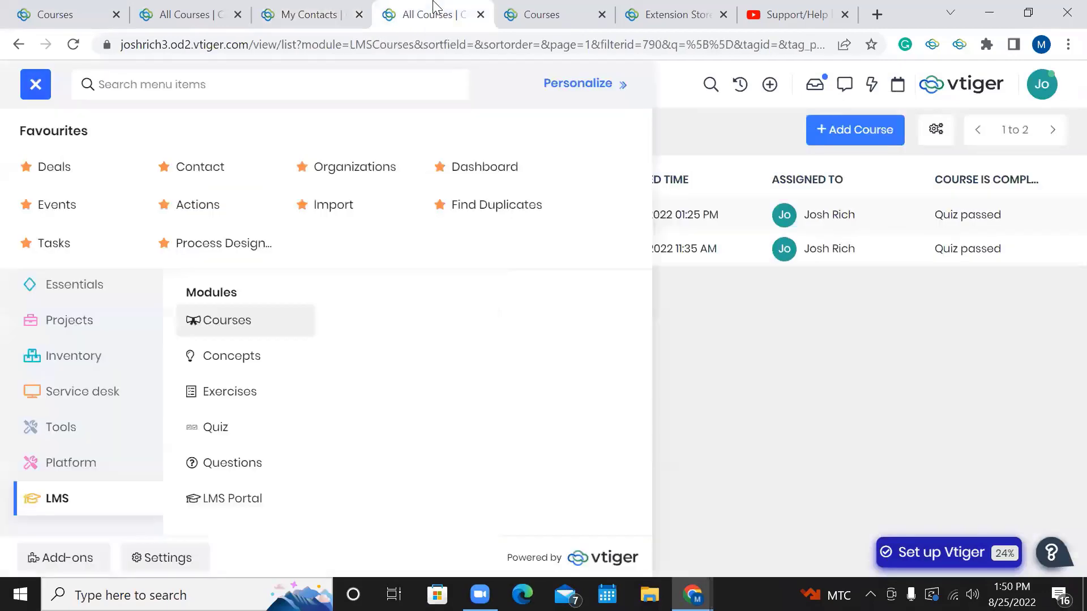
# Inspect the learning portal's web address, then sign out from the avatar menu.
pyautogui.click(523, 9)
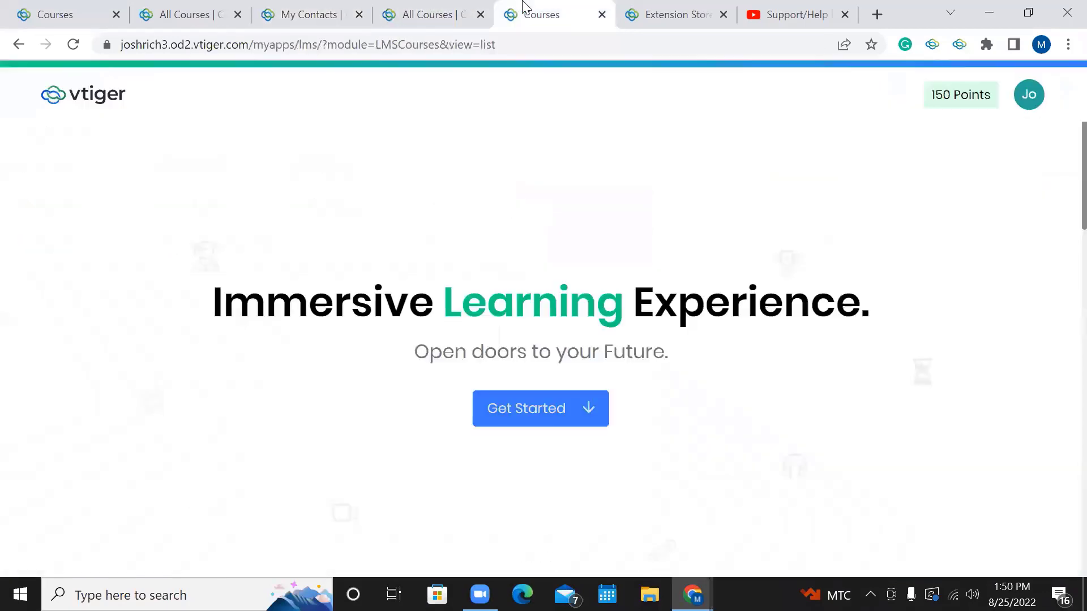
pyautogui.click(572, 43)
pyautogui.click(574, 45)
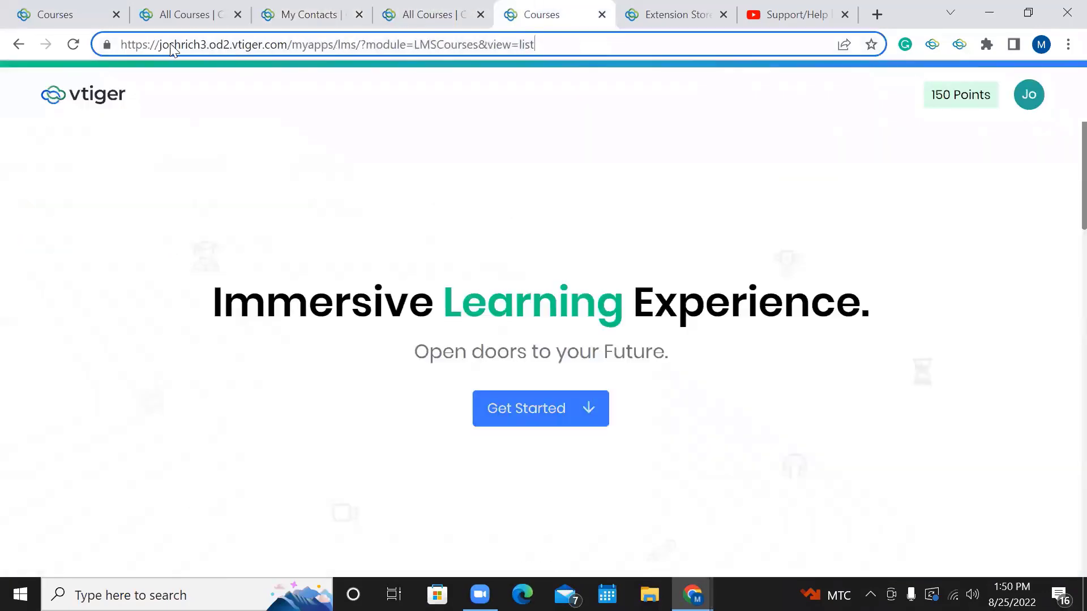
pyautogui.moveTo(156, 45); pyautogui.dragTo(348, 43)
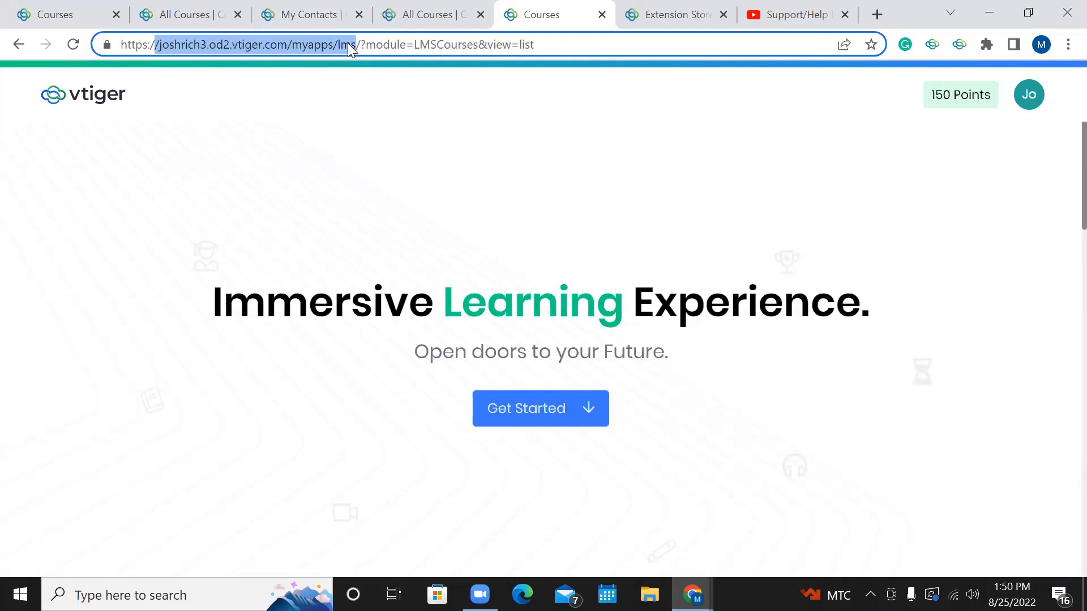
pyautogui.click(1029, 96)
pyautogui.click(1022, 177)
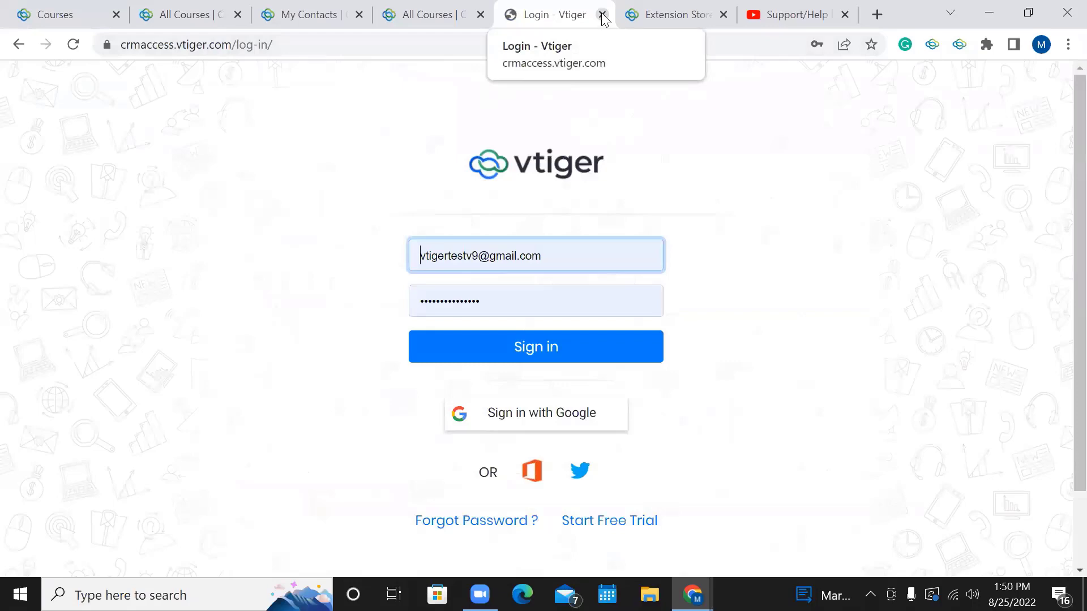
# Sign out of the academy portal from its account menu.
pyautogui.click(7, 7)
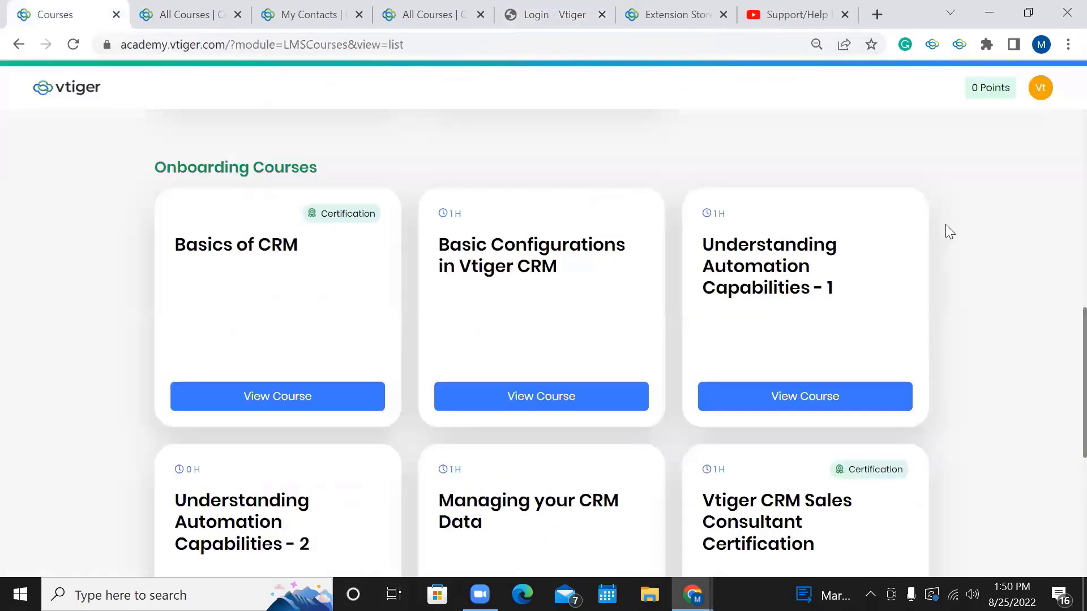
pyautogui.click(1041, 88)
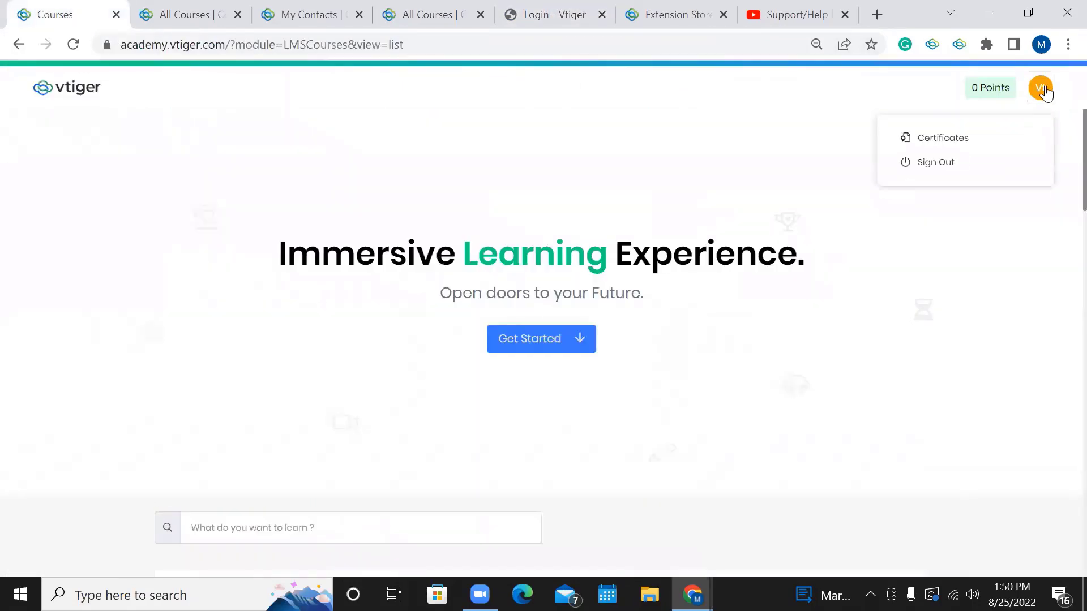
pyautogui.click(1019, 130)
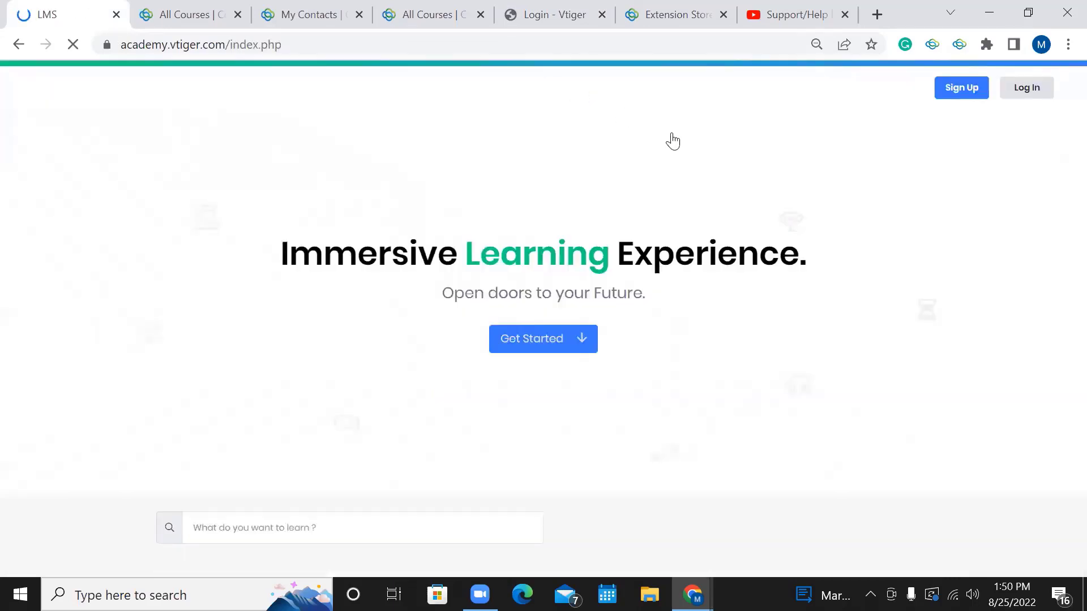
# Preview the portal's sign-up page, then go back and dismiss the session-timeout notice.
pyautogui.click(962, 92)
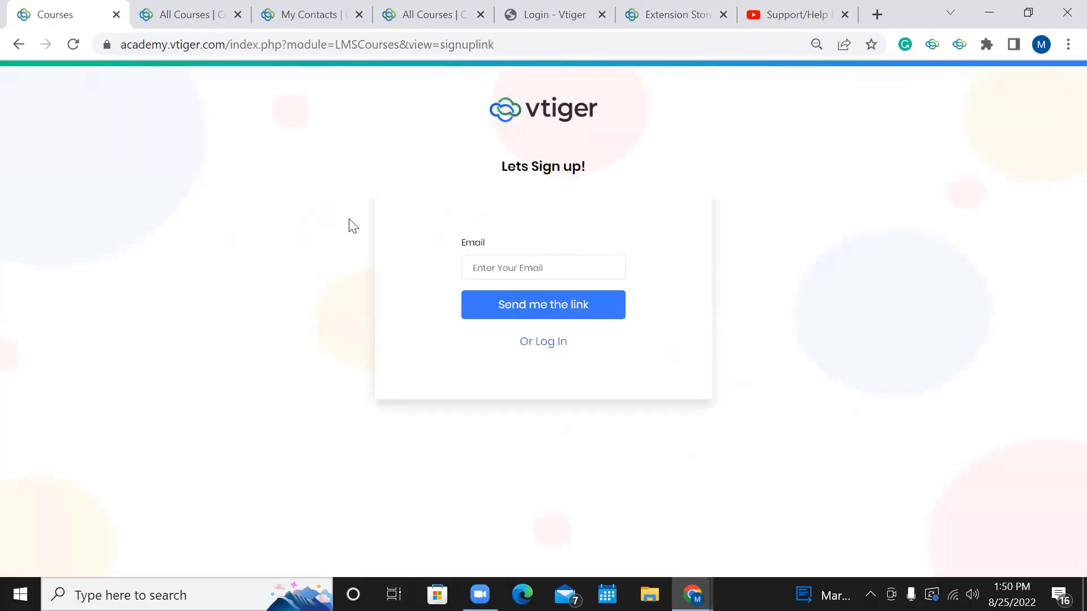
pyautogui.click(19, 45)
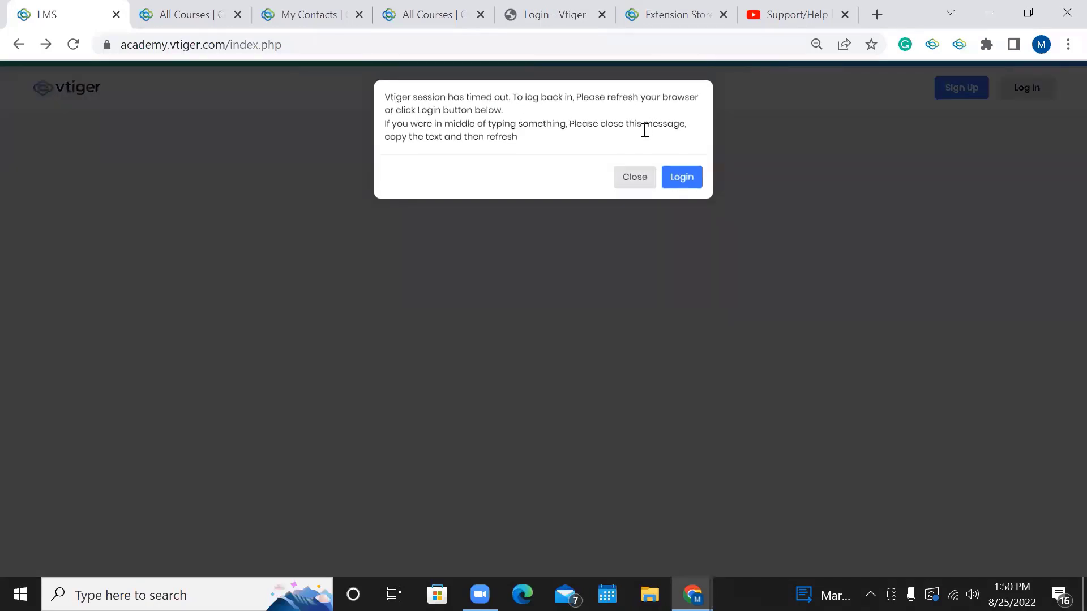
pyautogui.press('Escape')
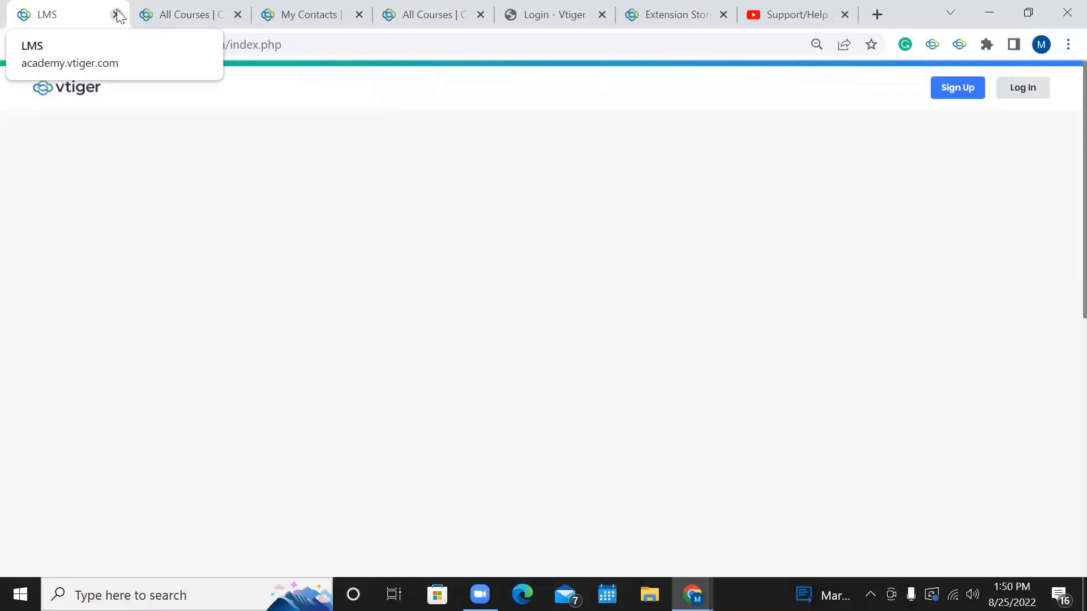
# Close the academy portal tab.
pyautogui.click(116, 14)
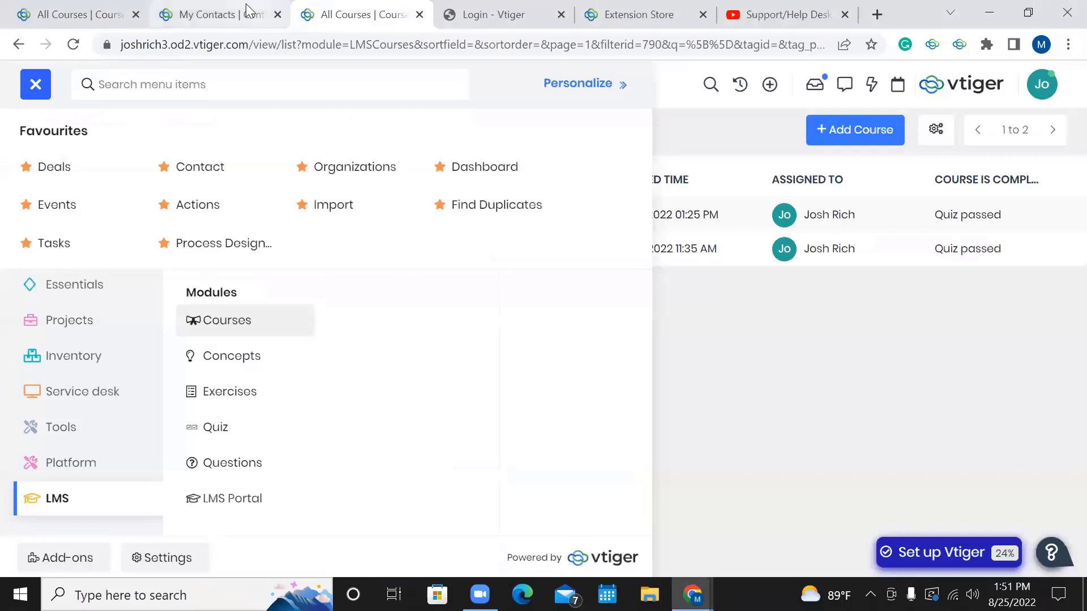
# Select the LMS portal's web address and paste it into a new tab to load it.
pyautogui.click(243, 508)
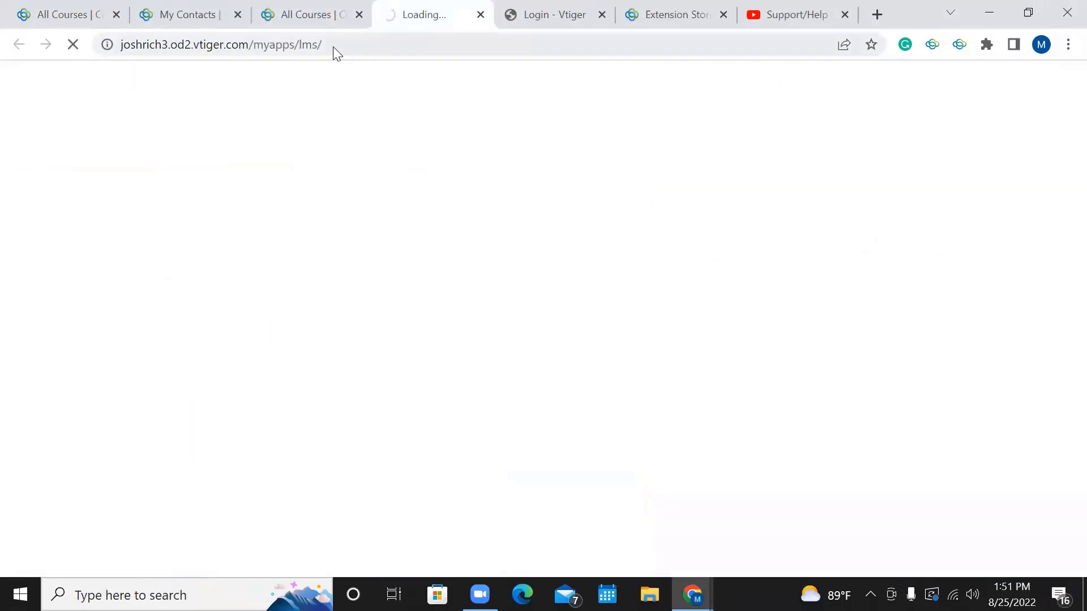
pyautogui.moveTo(320, 46); pyautogui.dragTo(128, 51)
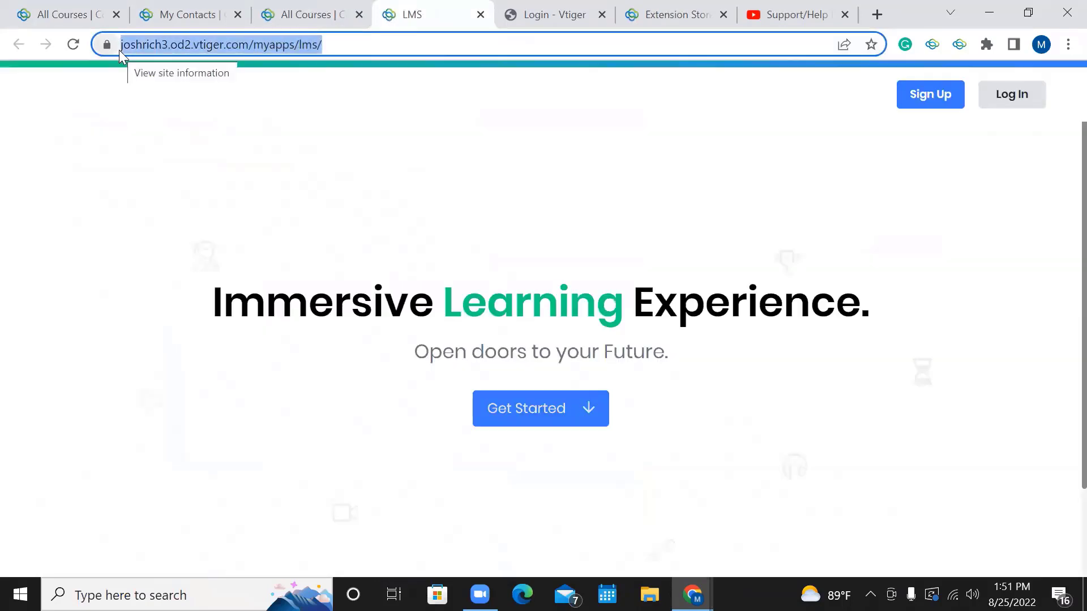
pyautogui.click(331, 49)
pyautogui.tripleClick(329, 43)
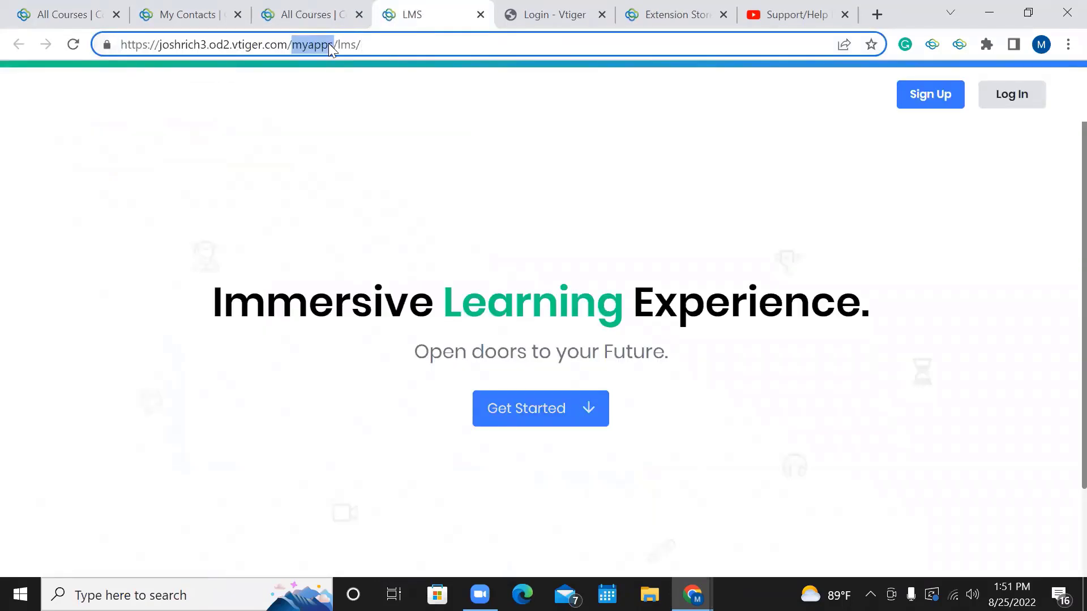
pyautogui.doubleClick(369, 44)
pyautogui.moveTo(369, 44); pyautogui.dragTo(115, 43)
pyautogui.hotkey('ctrl', 'c')
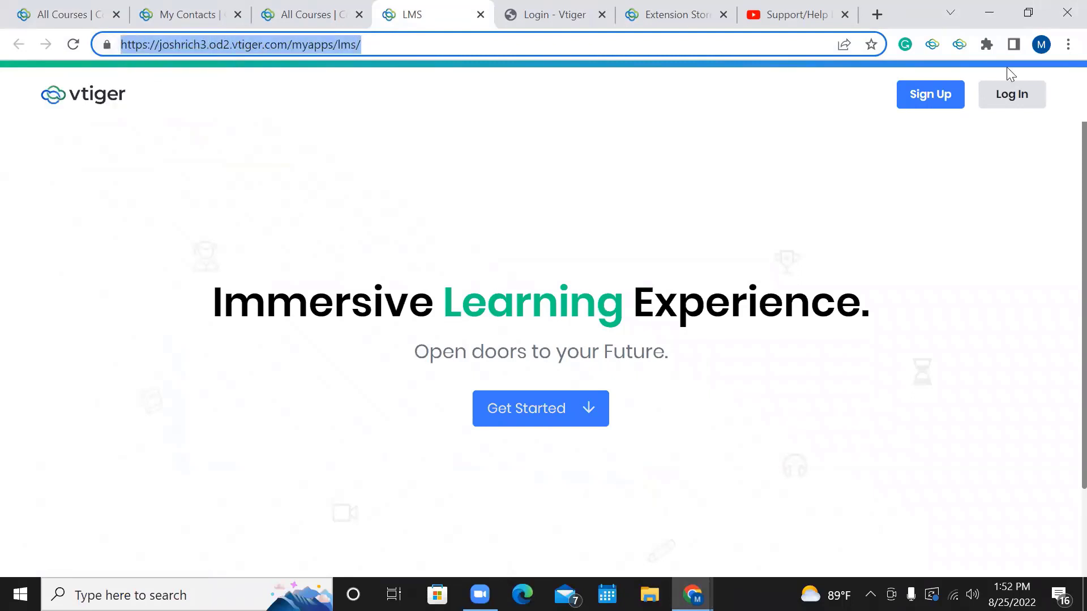
pyautogui.click(877, 16)
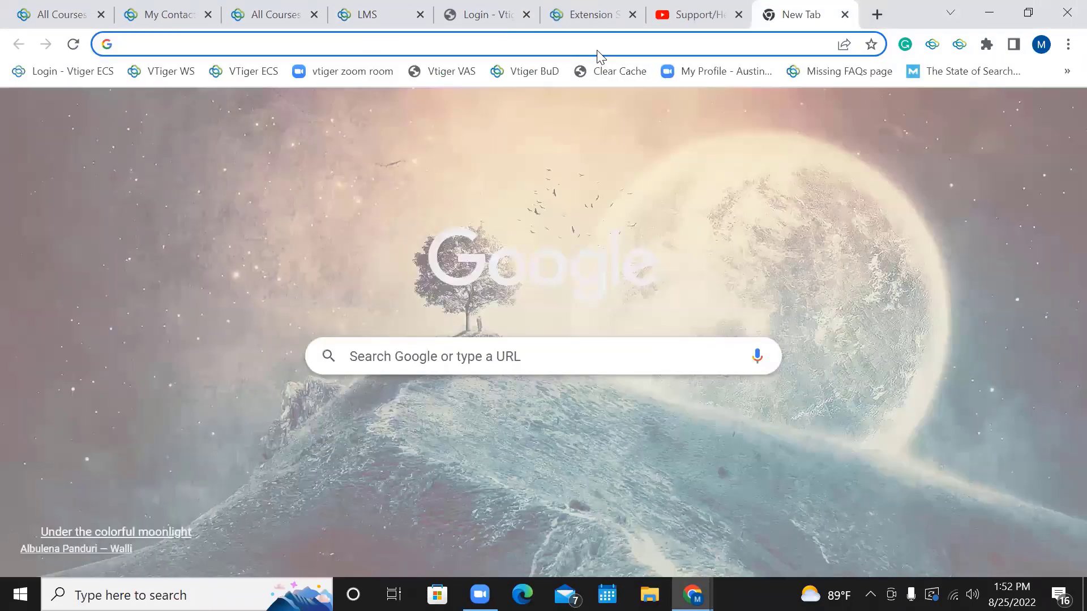
pyautogui.hotkey('ctrl', 'v')
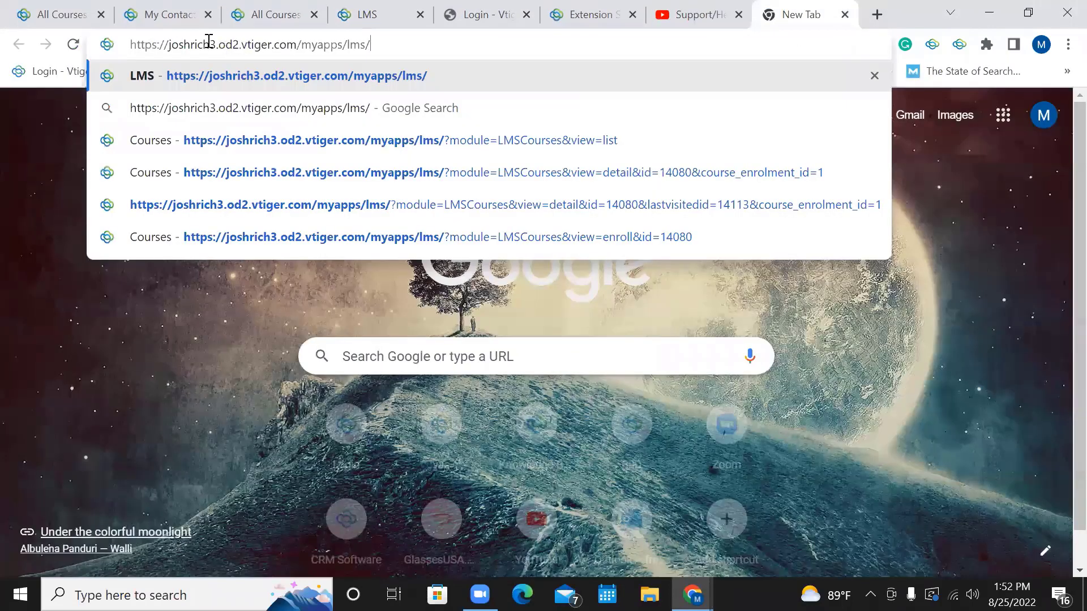
pyautogui.press('Return')
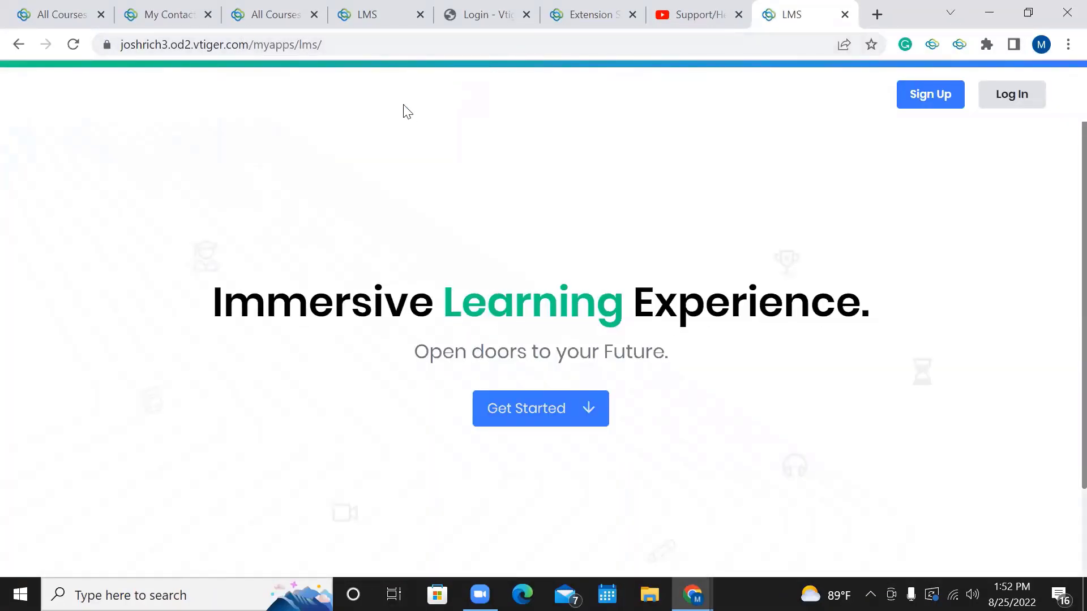
# Search the menu for 'email' and open Email Templates from the All Courses tab.
pyautogui.click(268, 15)
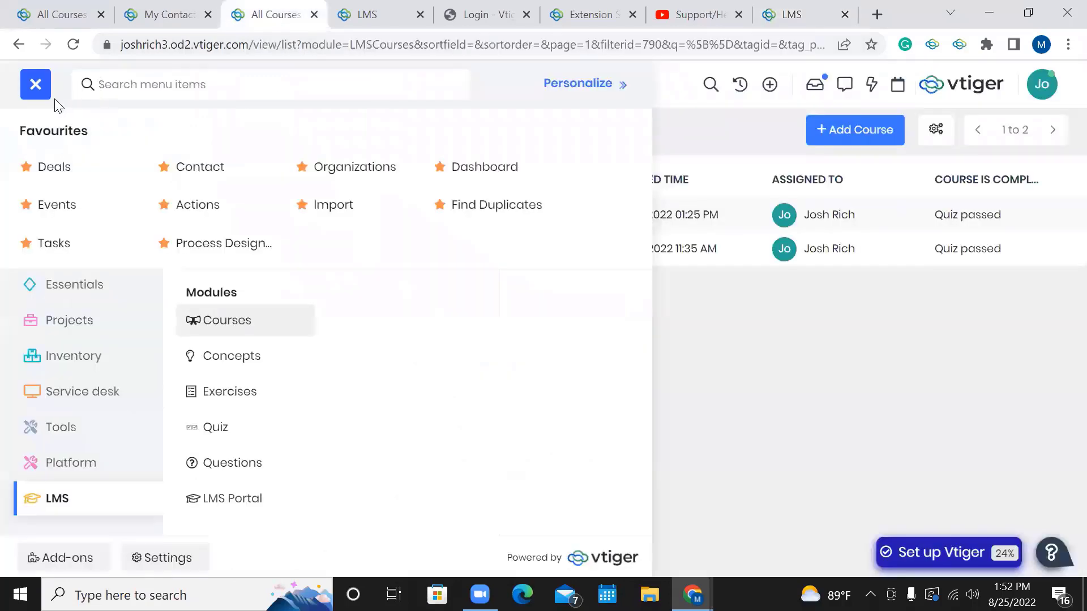
pyautogui.click(209, 78)
pyautogui.write('e')
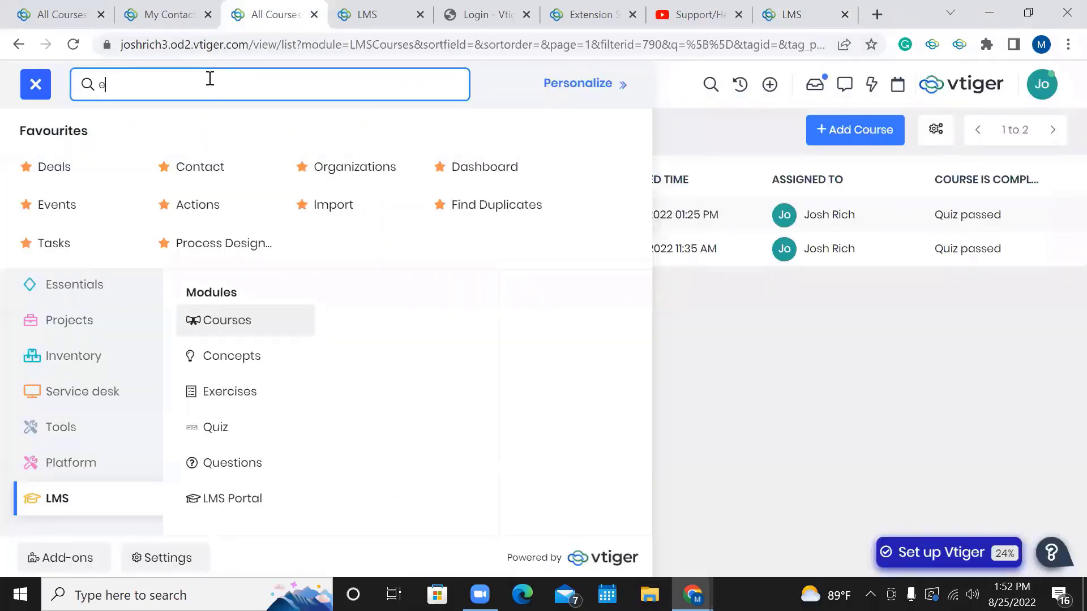
pyautogui.write('mail')
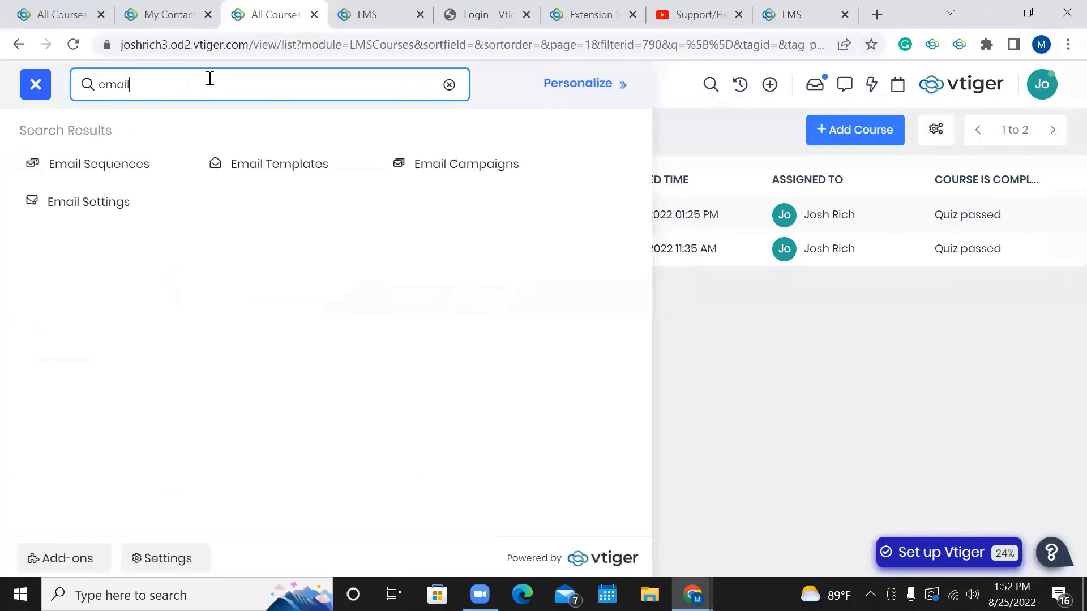
pyautogui.click(229, 169)
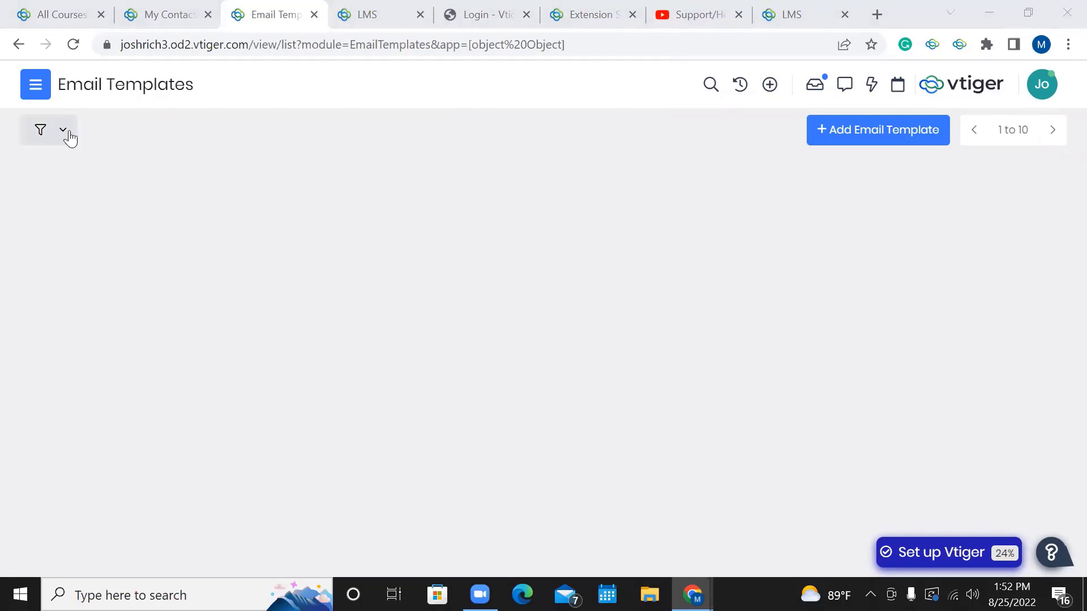
# Reload the page and change the login email to the other test account's address.
pyautogui.click(179, 50)
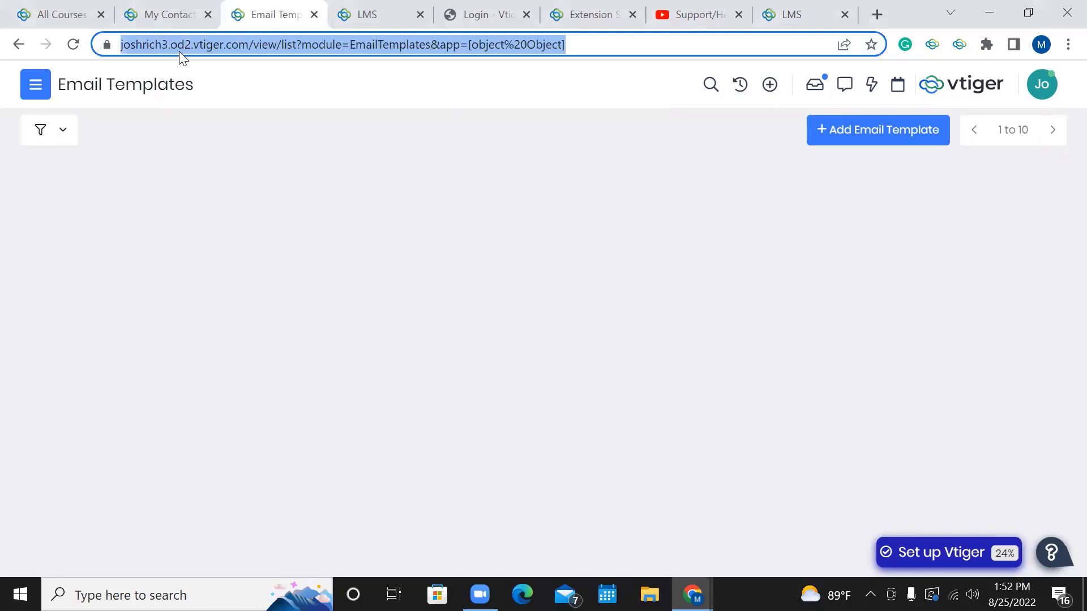
pyautogui.press('Return')
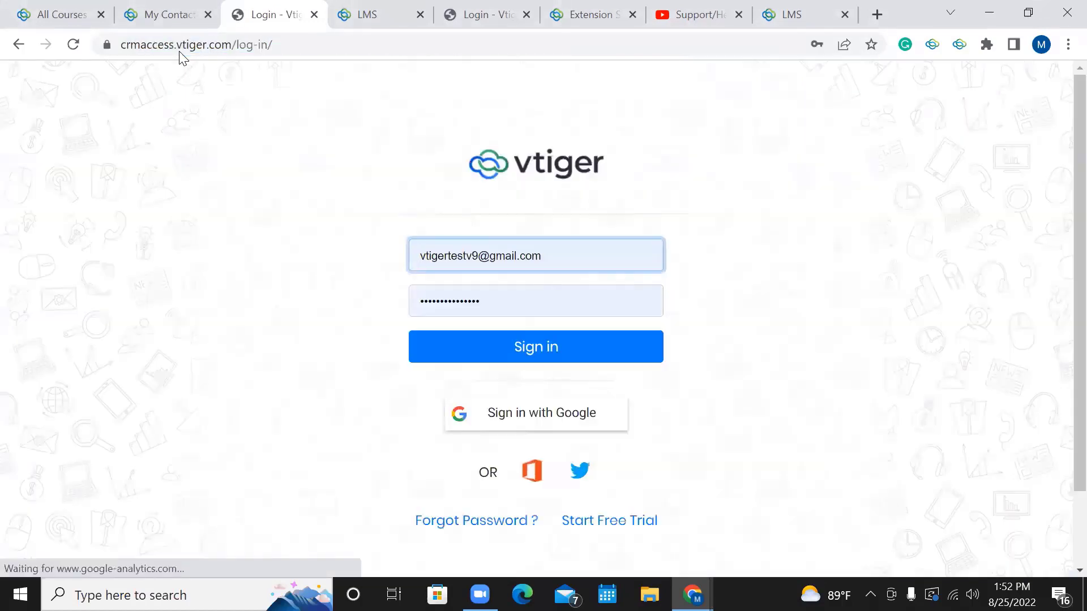
pyautogui.doubleClick(606, 255)
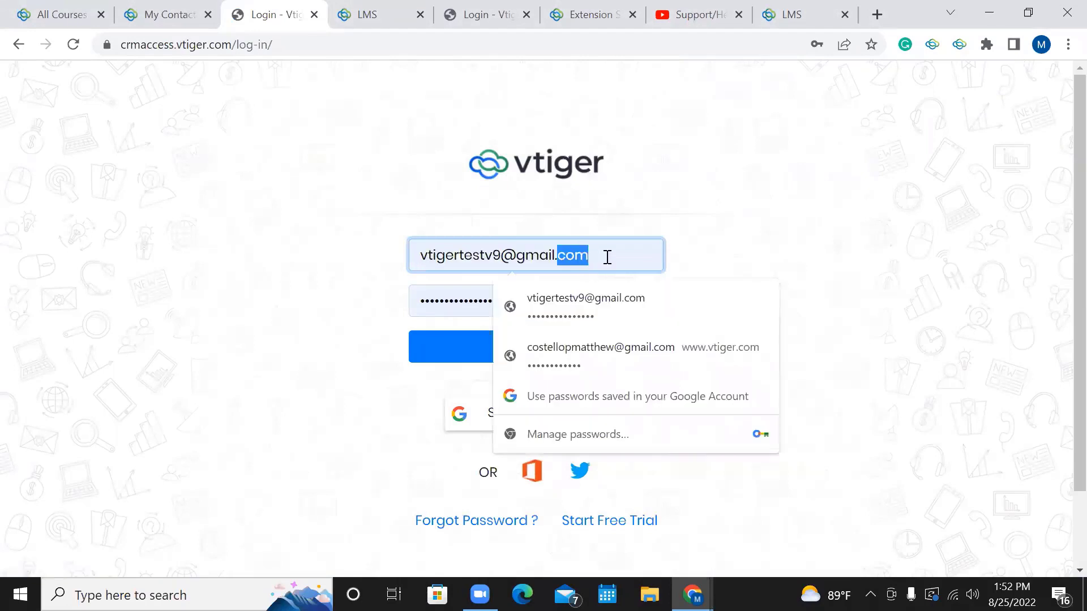
pyautogui.moveTo(606, 254); pyautogui.dragTo(485, 263)
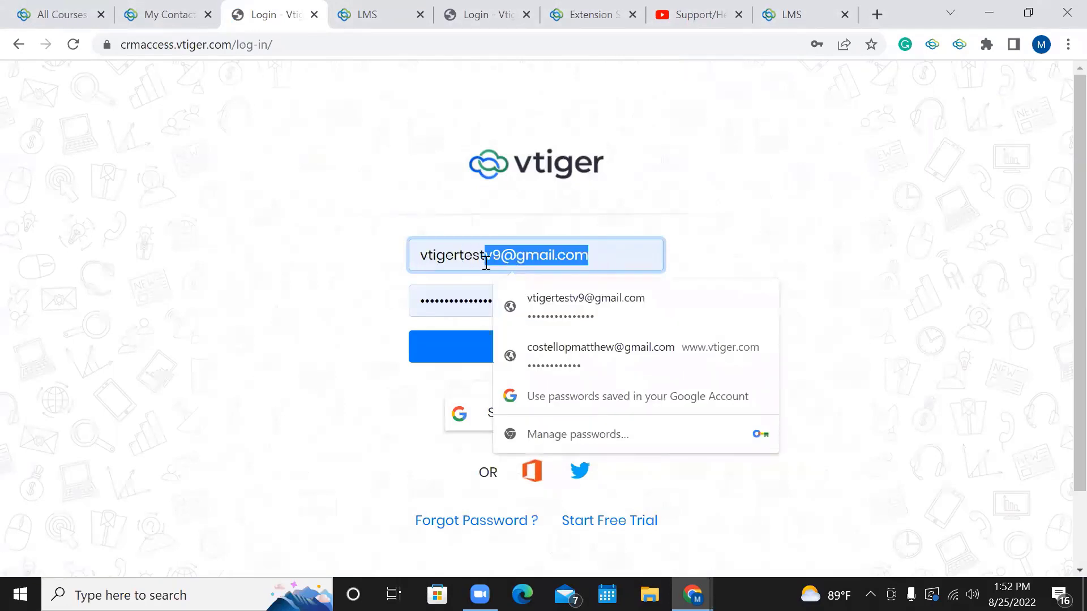
pyautogui.press('BackSpace')
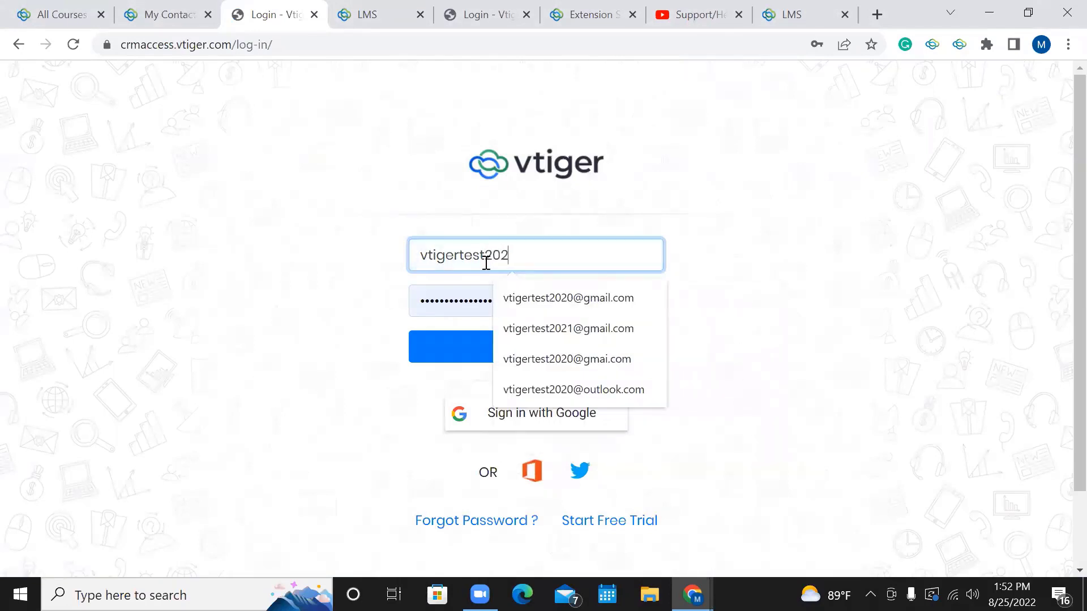
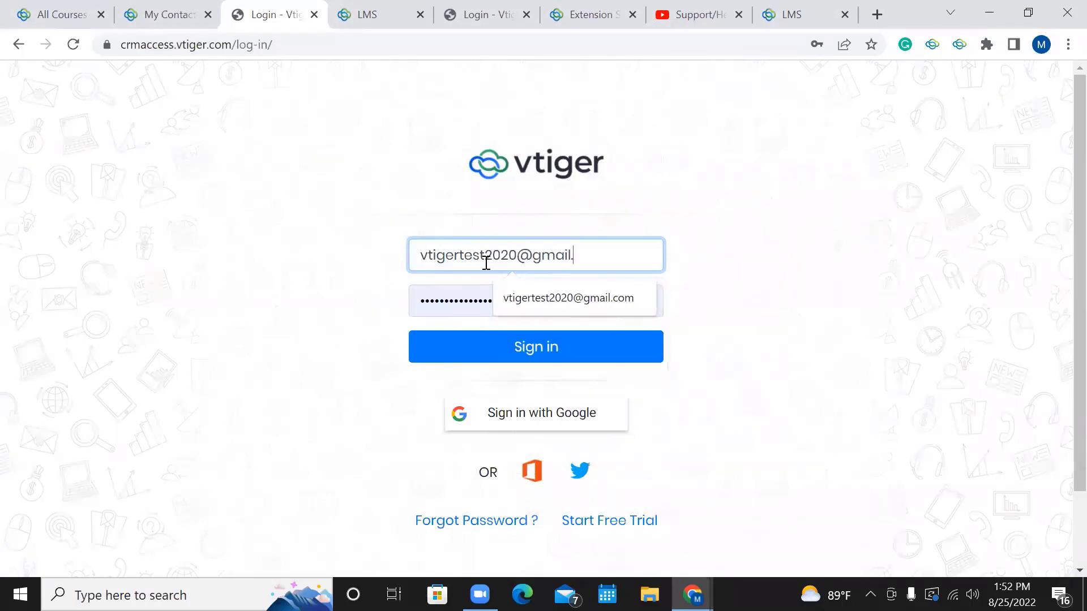
pyautogui.press('Tab')
# Enter the account password, sign in, and close the My Contacts tab.
pyautogui.press('BackSpace')
pyautogui.write('•••••••')
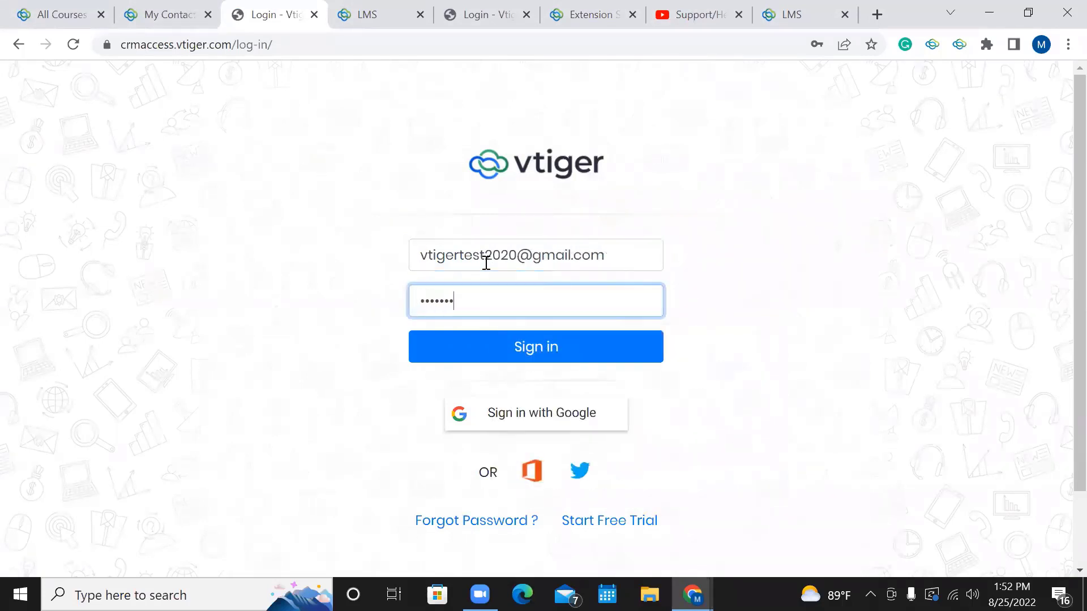
pyautogui.press('BackSpace')
pyautogui.press('BackSpace')
pyautogui.press('BackSpace')
pyautogui.press('BackSpace')
pyautogui.press('BackSpace')
pyautogui.press('BackSpace')
pyautogui.press('BackSpace')
pyautogui.write('••••')
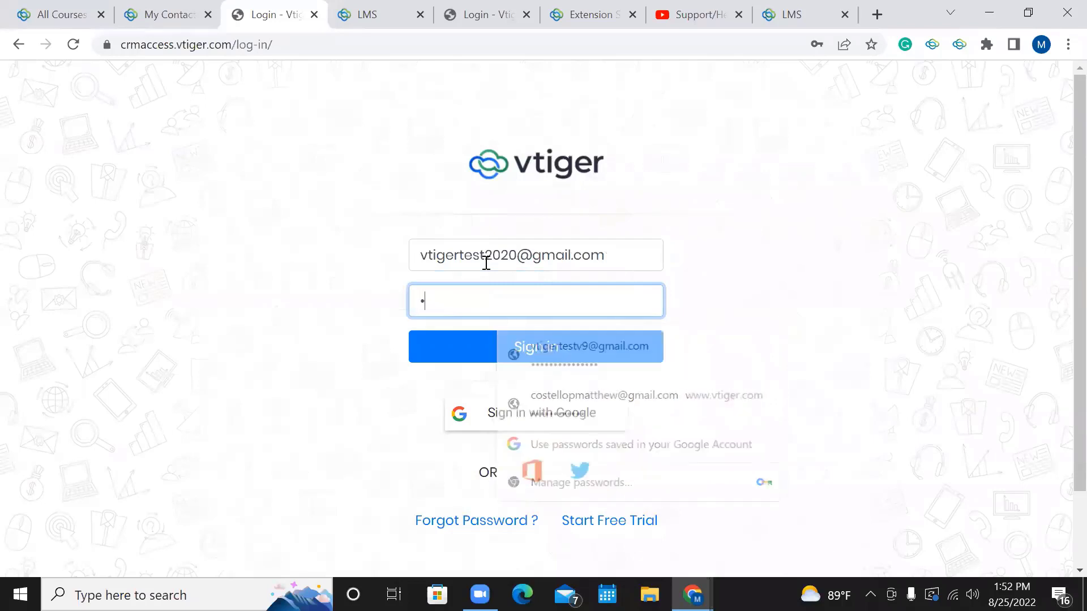
pyautogui.press('BackSpace')
pyautogui.press('BackSpace')
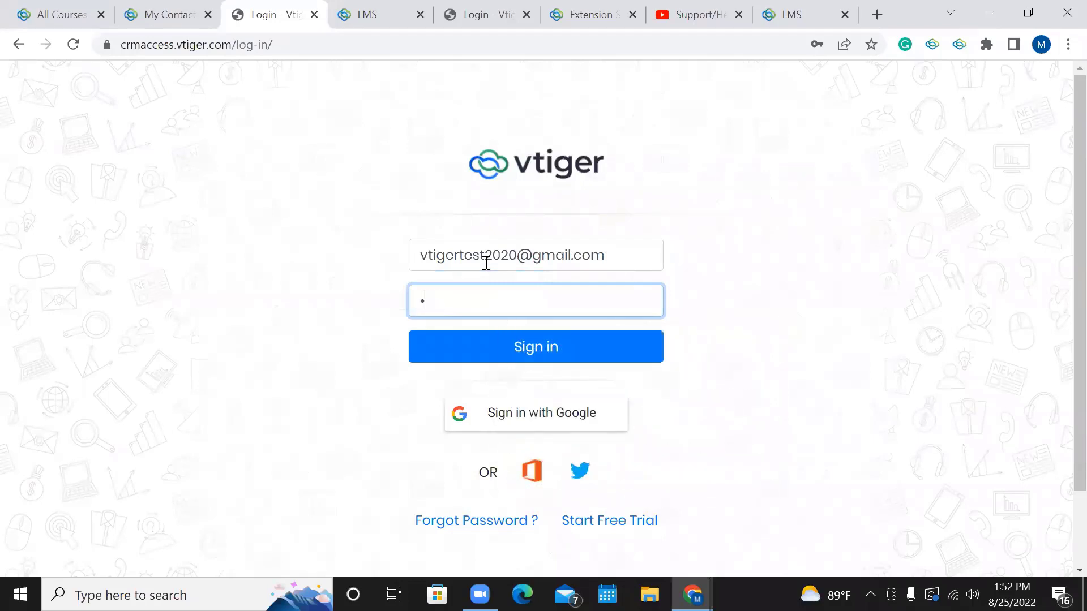
pyautogui.write('•••••••••••••••')
pyautogui.press('Return')
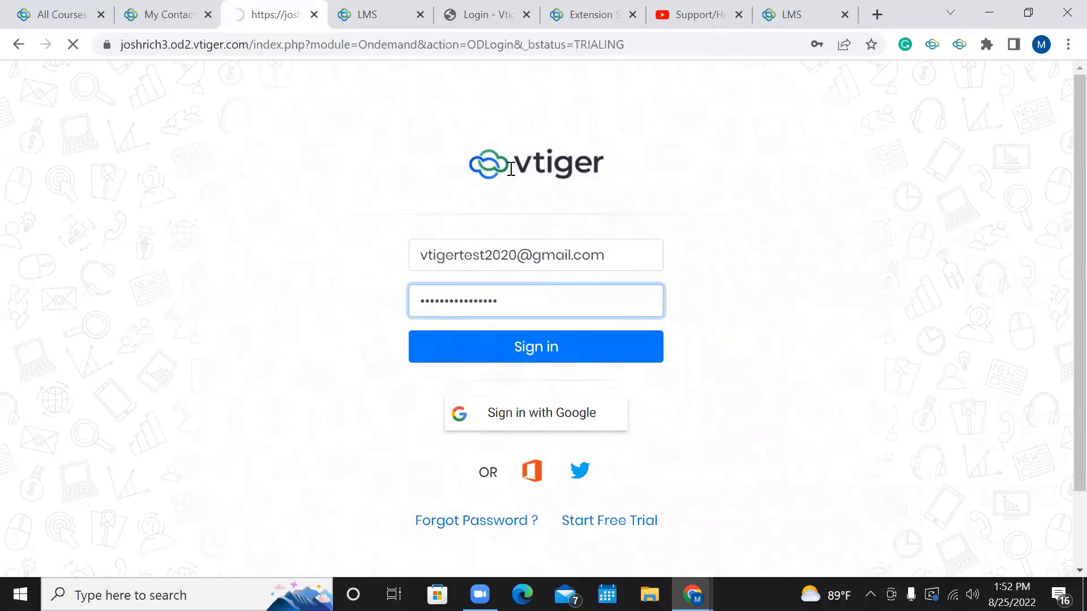
pyautogui.click(207, 14)
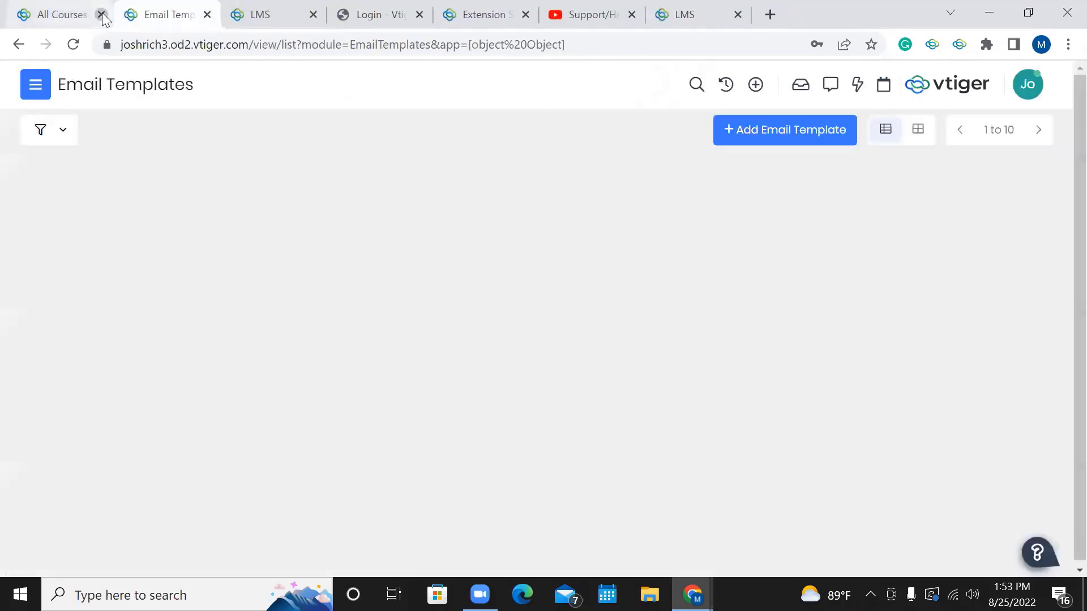
# Close the All Courses, login and Extension Store tabs, then preview the Sign up Link template.
pyautogui.click(101, 14)
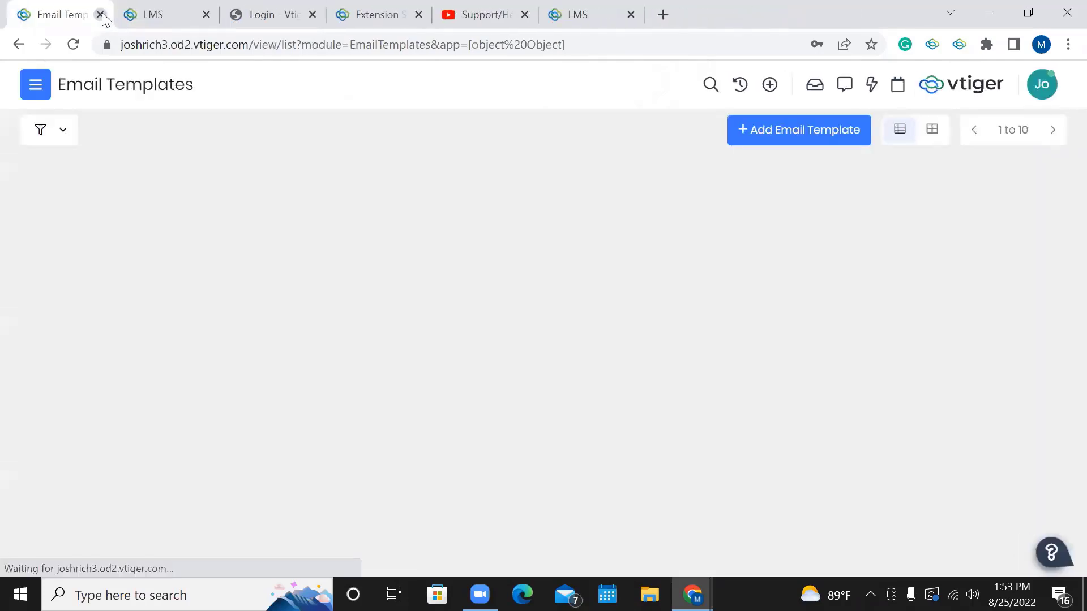
pyautogui.click(313, 14)
pyautogui.click(312, 14)
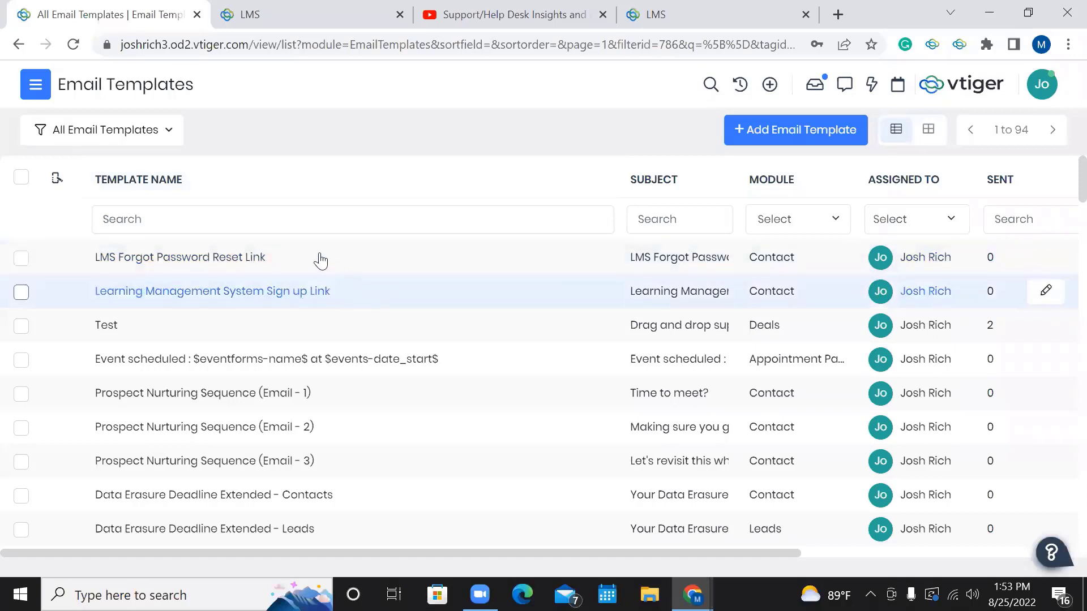
pyautogui.click(350, 298)
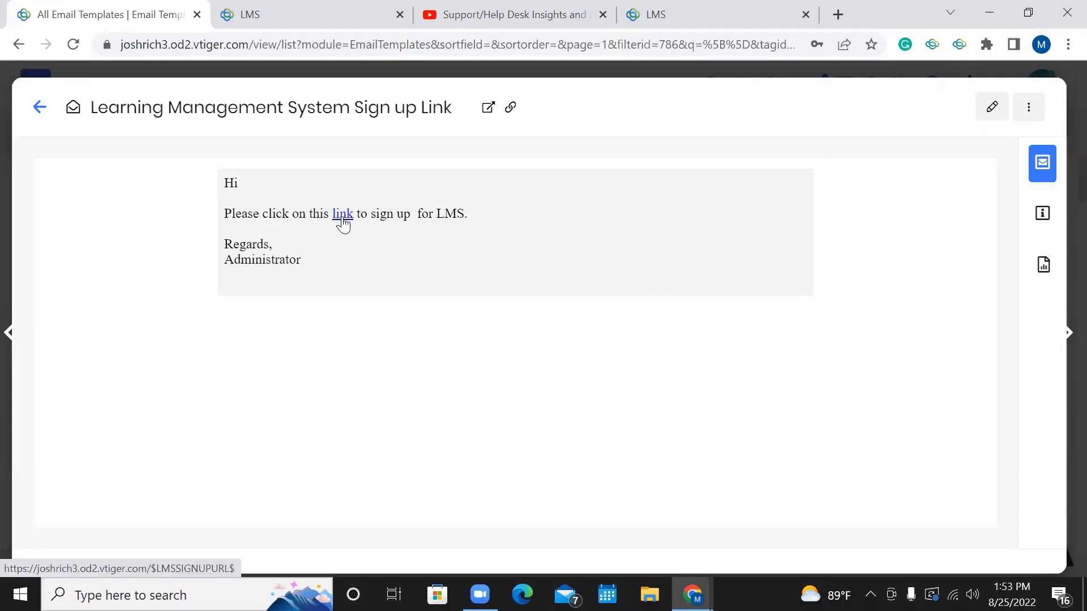
pyautogui.click(39, 107)
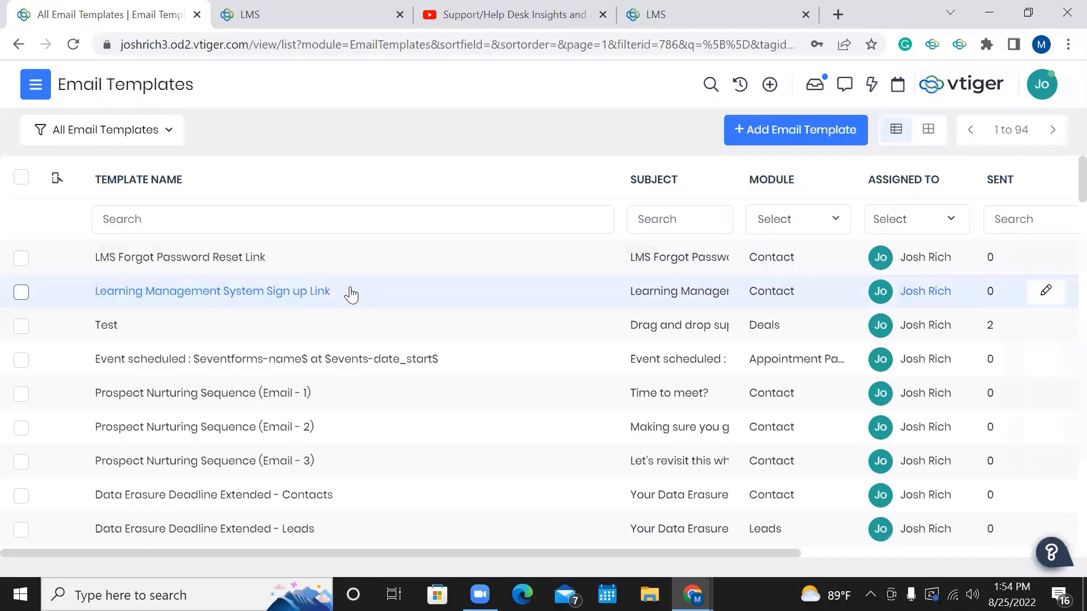
# Start an email to the first contact from the Contacts list.
pyautogui.click(35, 91)
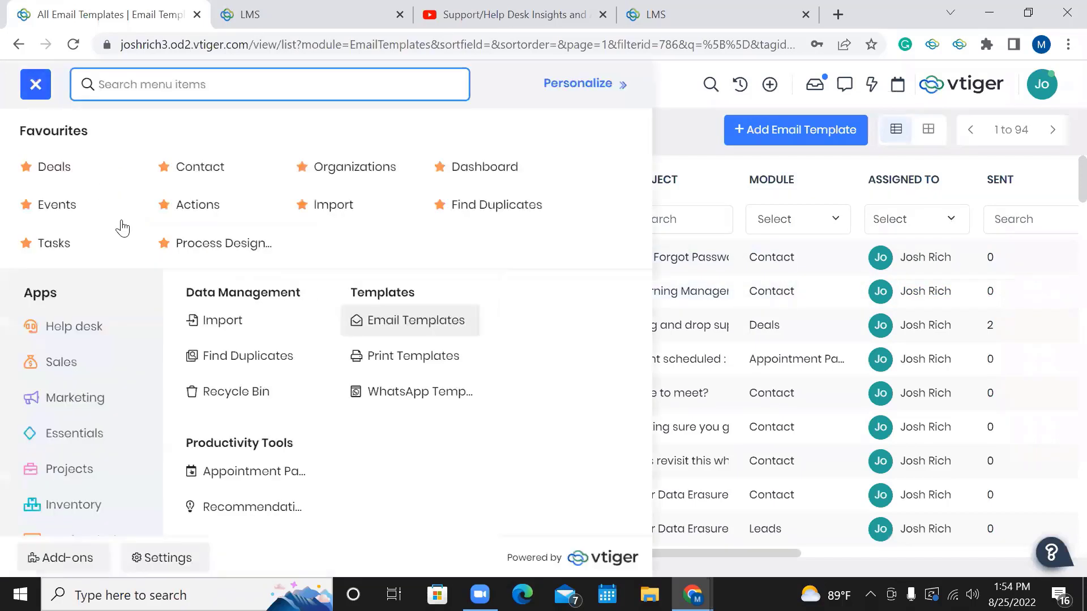
pyautogui.click(232, 176)
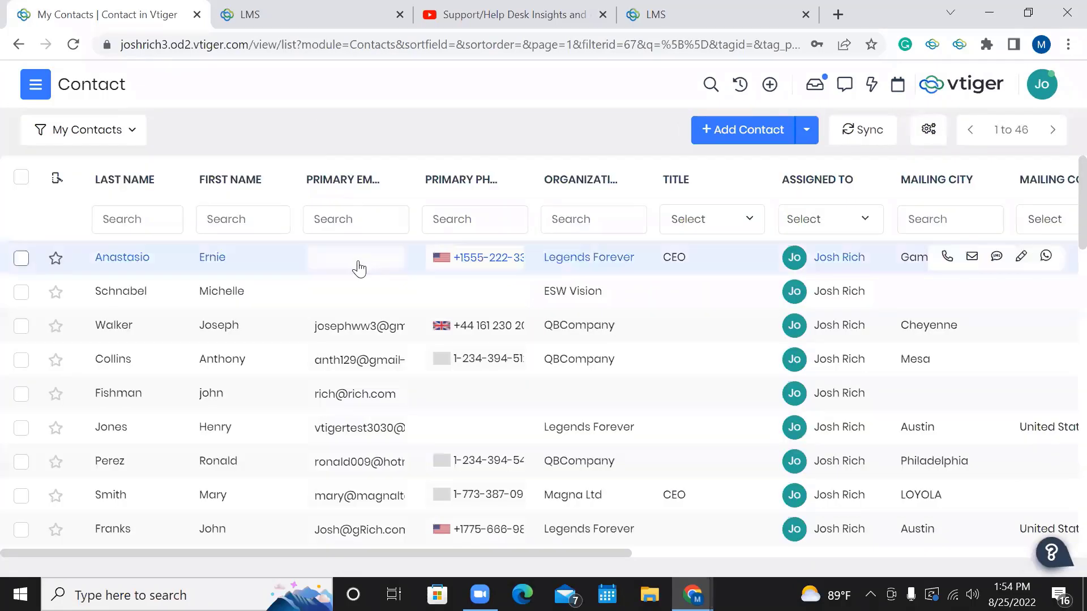
pyautogui.click(973, 259)
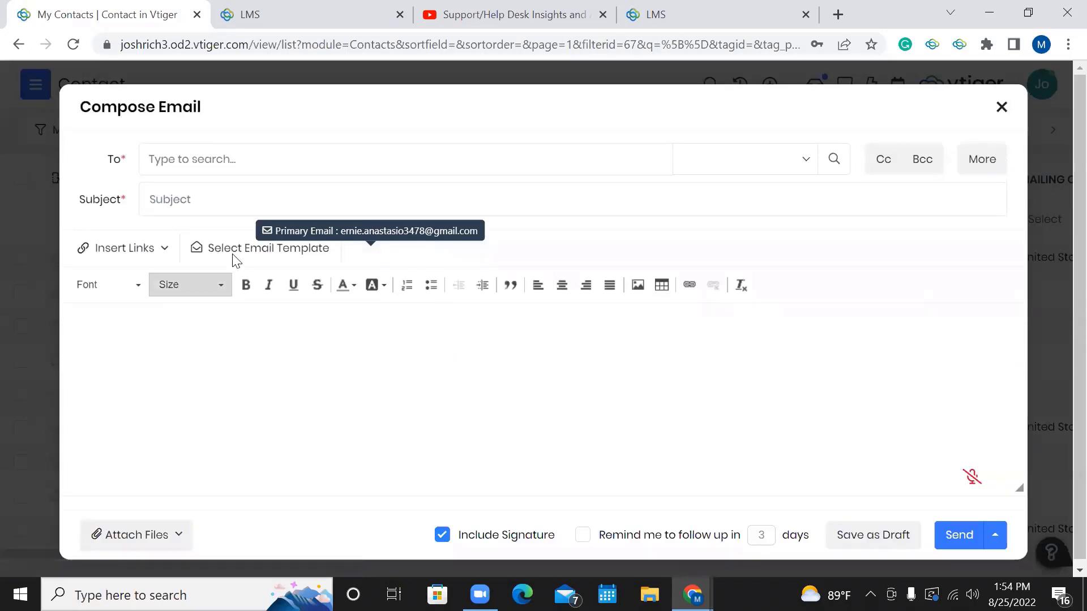
# Insert the Learning Management System Sign up Link template, then close the draft.
pyautogui.click(236, 249)
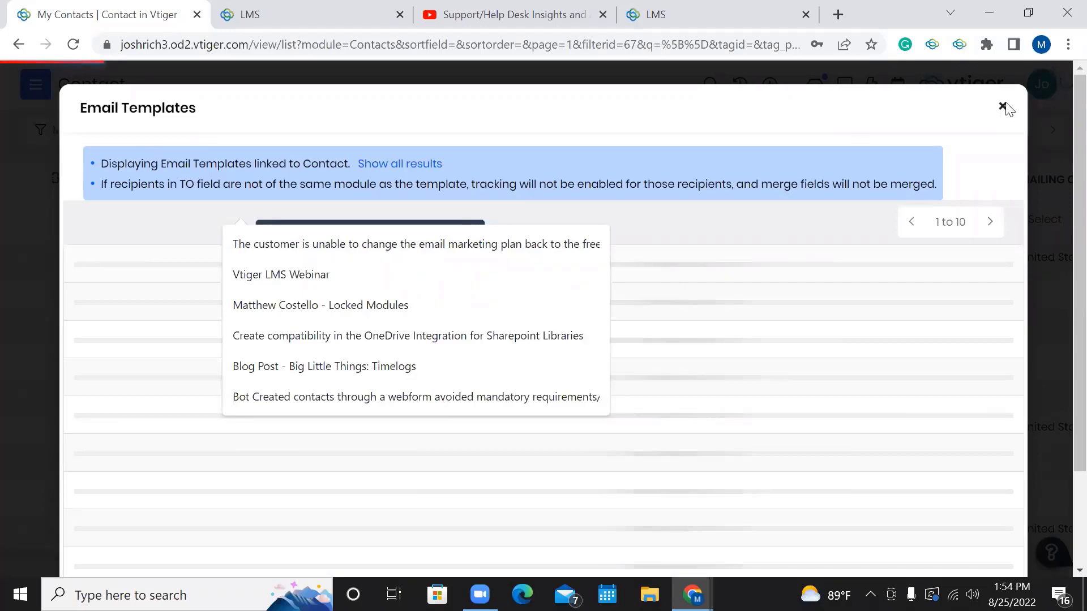
pyautogui.click(228, 332)
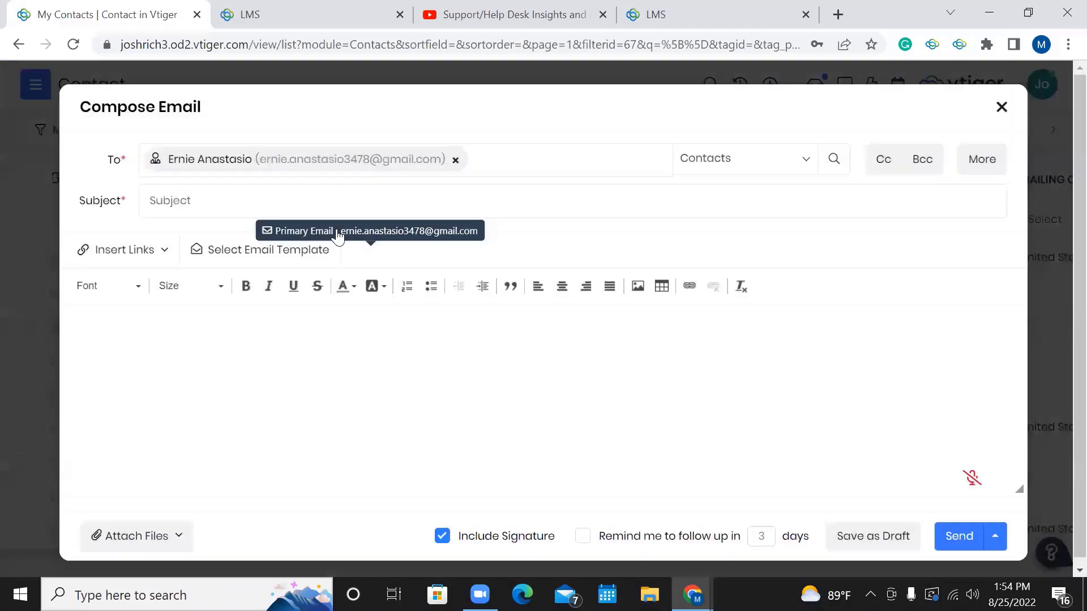
pyautogui.click(233, 253)
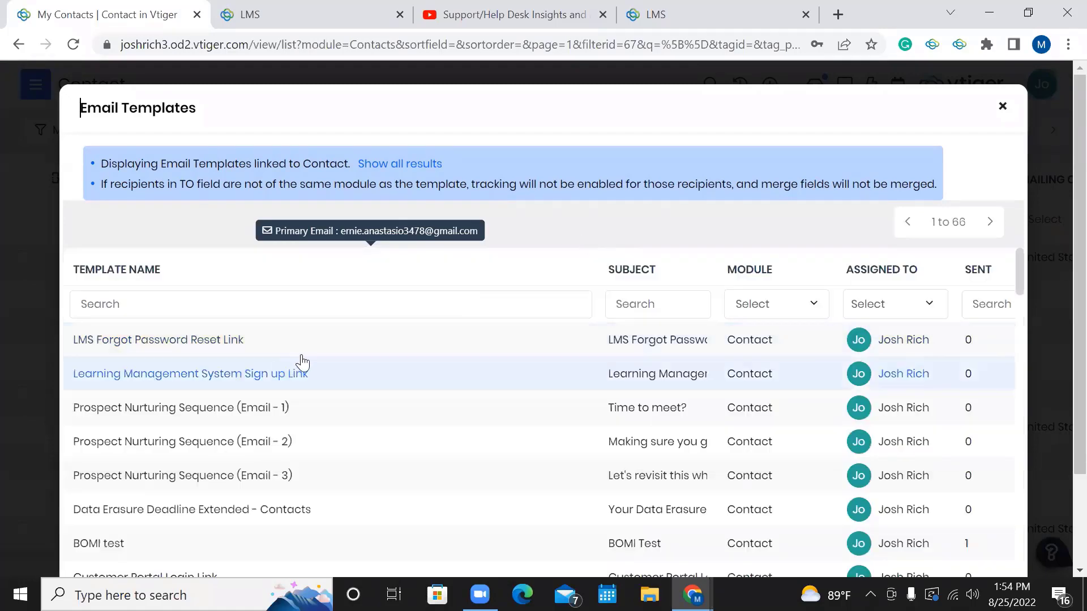
pyautogui.click(327, 386)
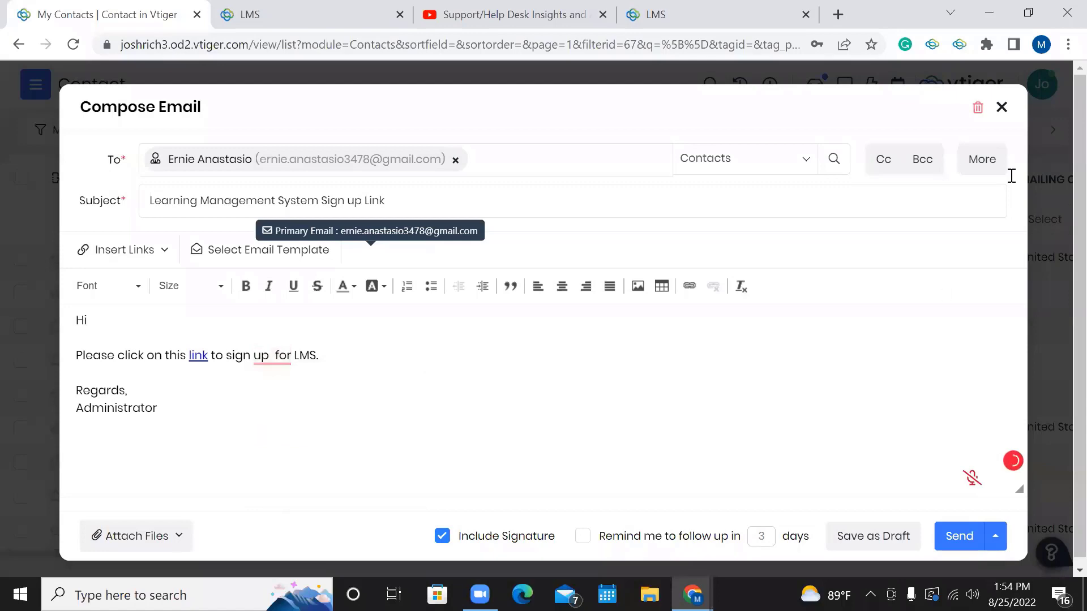
pyautogui.click(1001, 107)
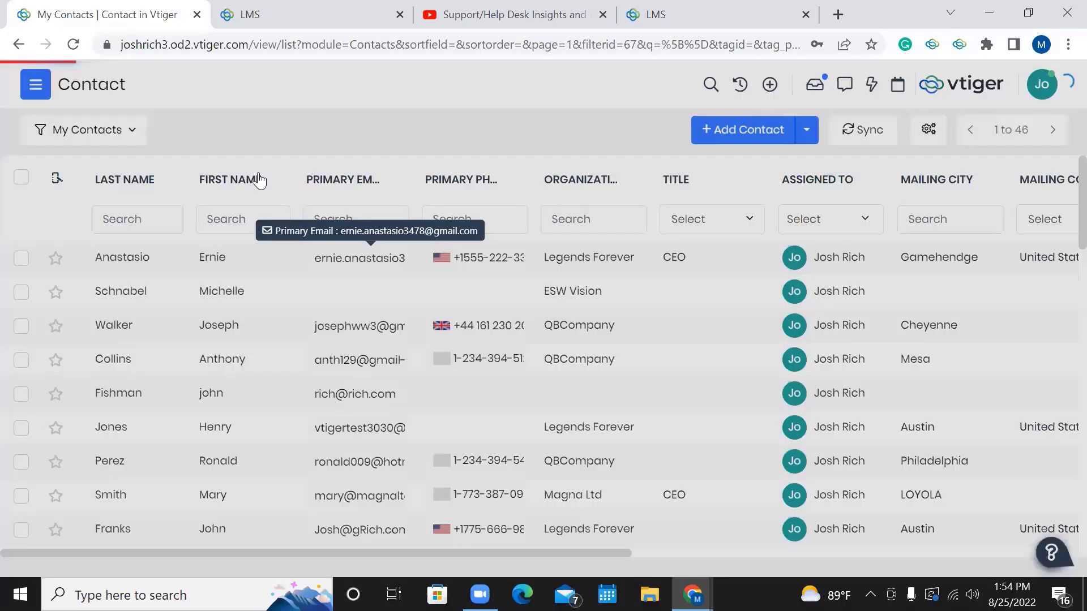